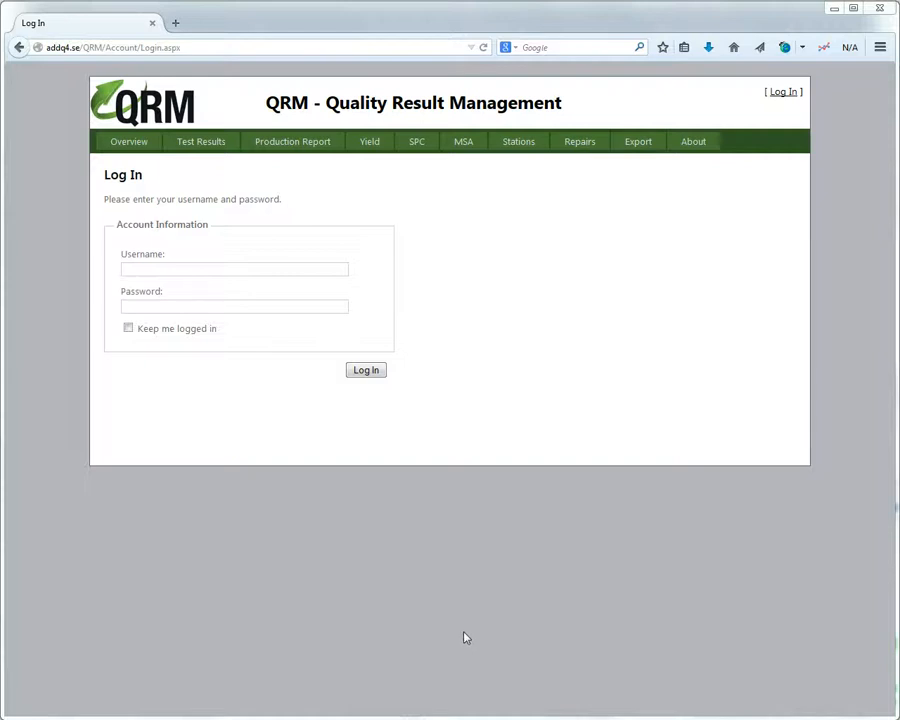
Log in with the test account's username and password to reach the Overview dashboard.
click(198, 268)
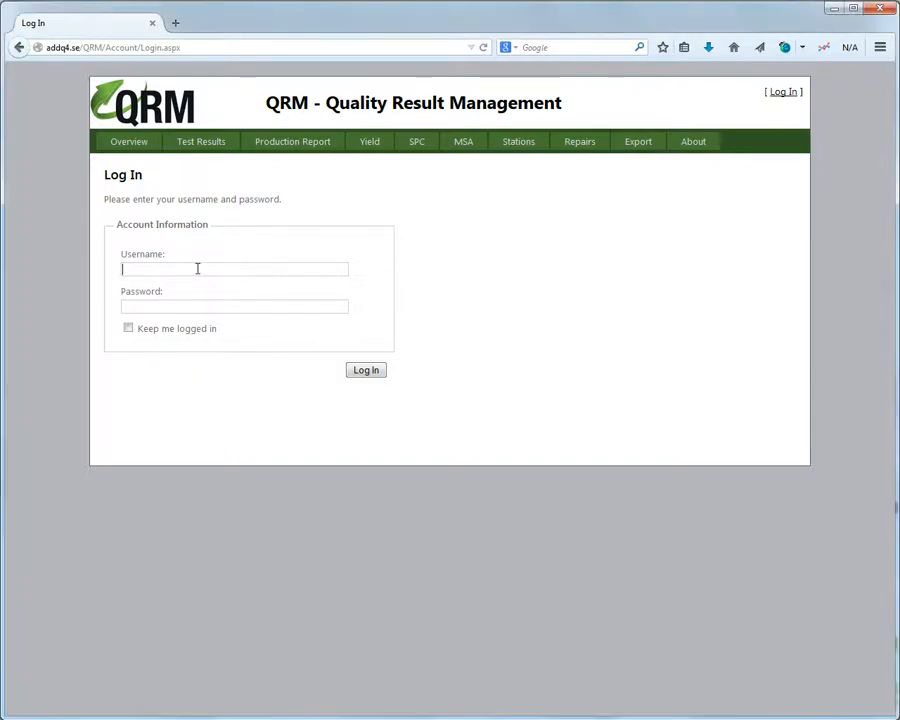
text(test)
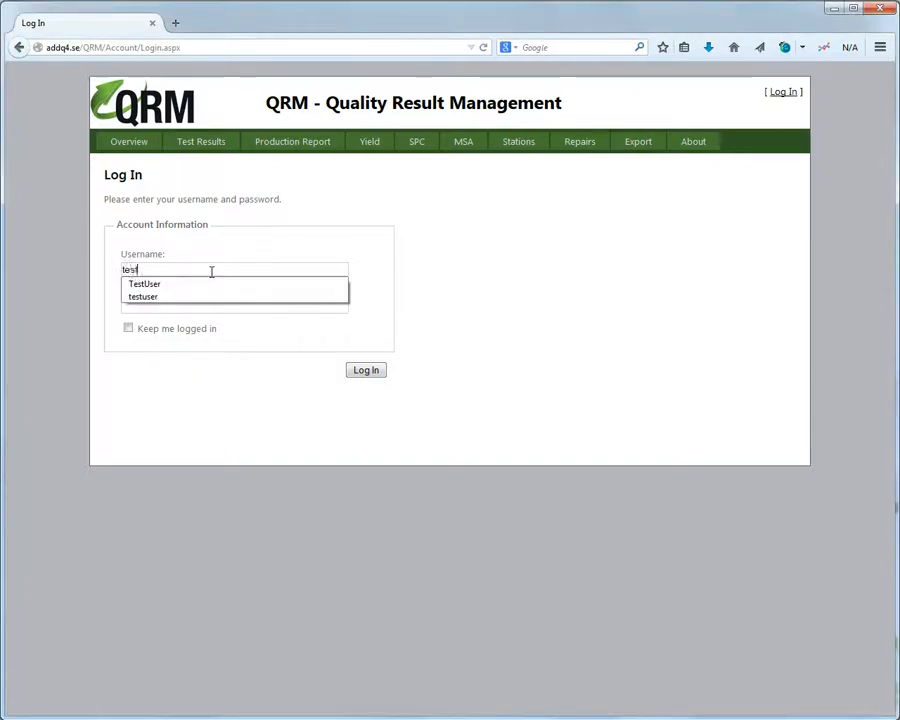
text(user)
key(Tab)
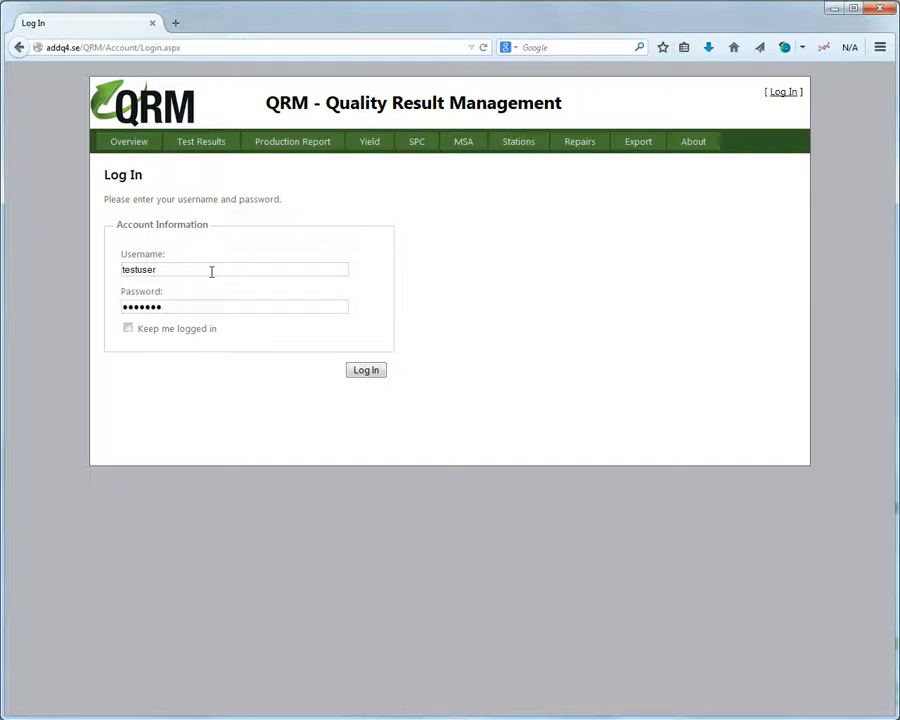
click(375, 377)
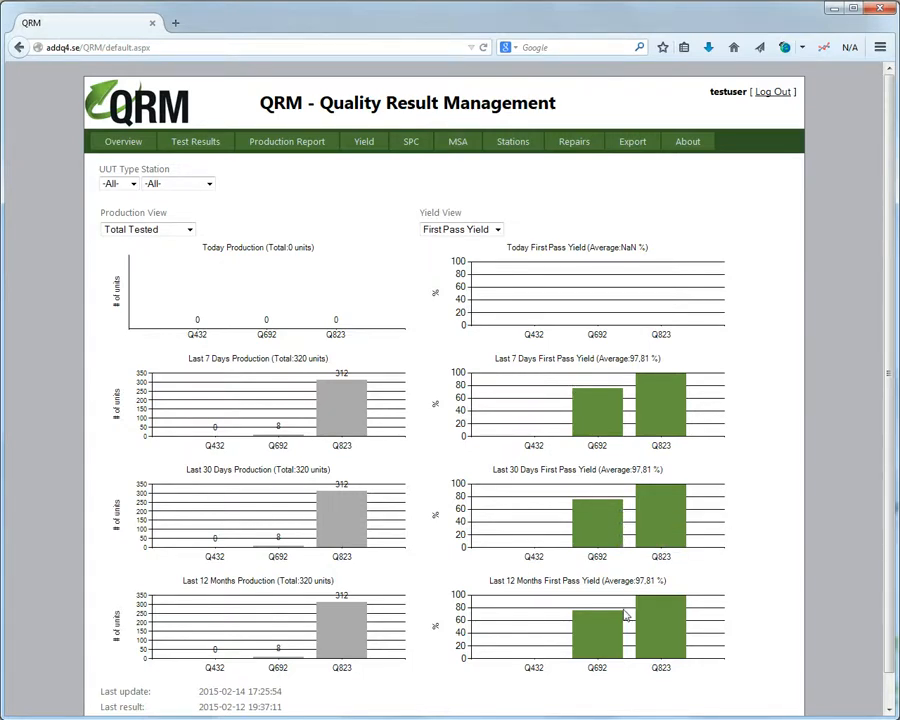
Filter the dashboard to UUT type Q823 and enlarge its 30-day production chart.
mouse_move(625, 614)
mouse_move(351, 456)
click(133, 184)
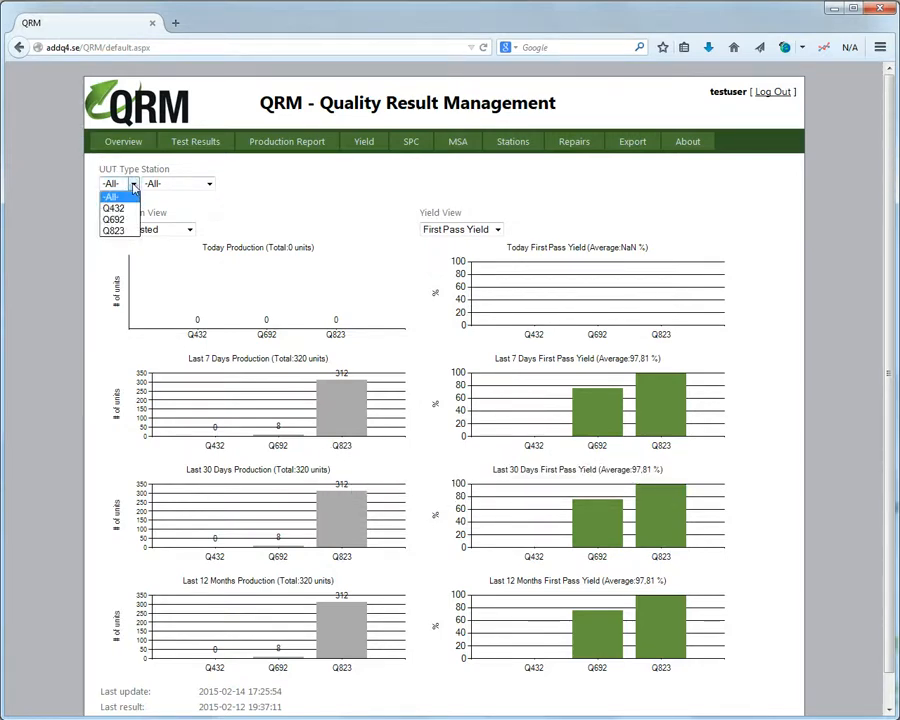
click(114, 231)
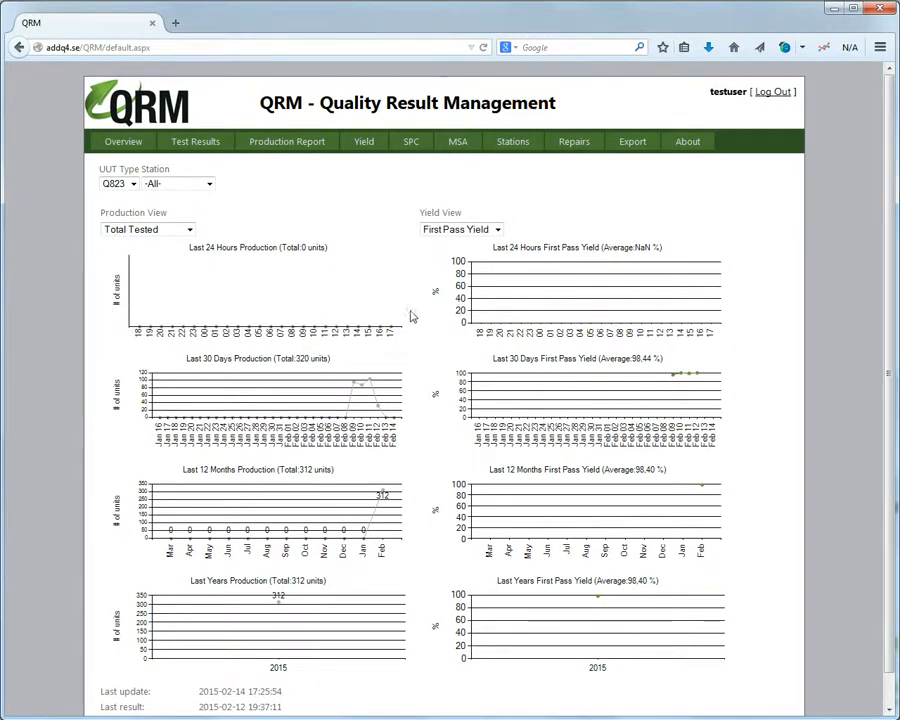
mouse_move(409, 305)
mouse_move(292, 402)
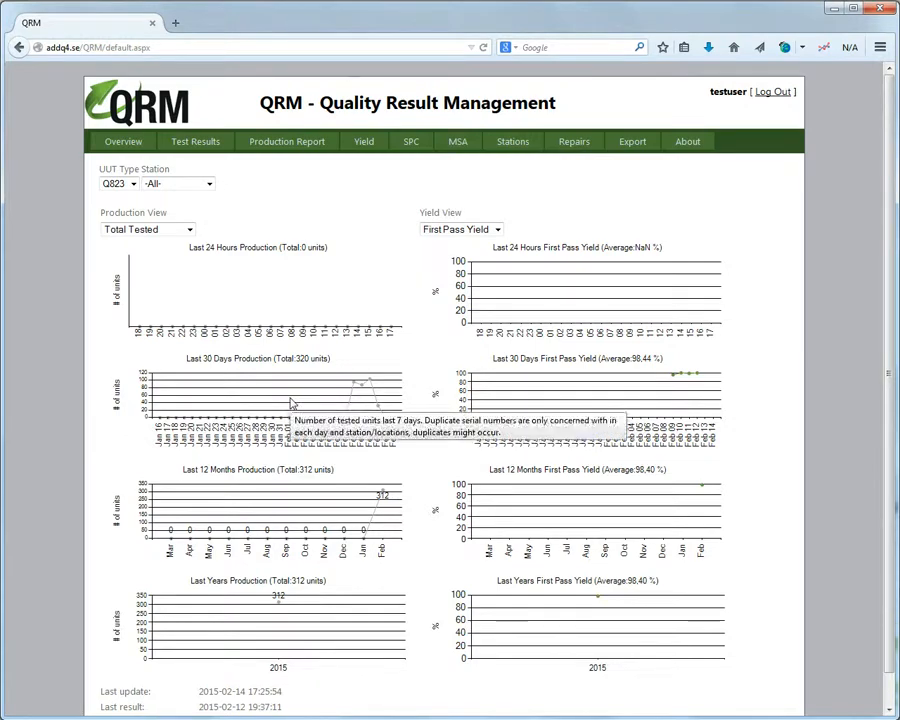
click(292, 402)
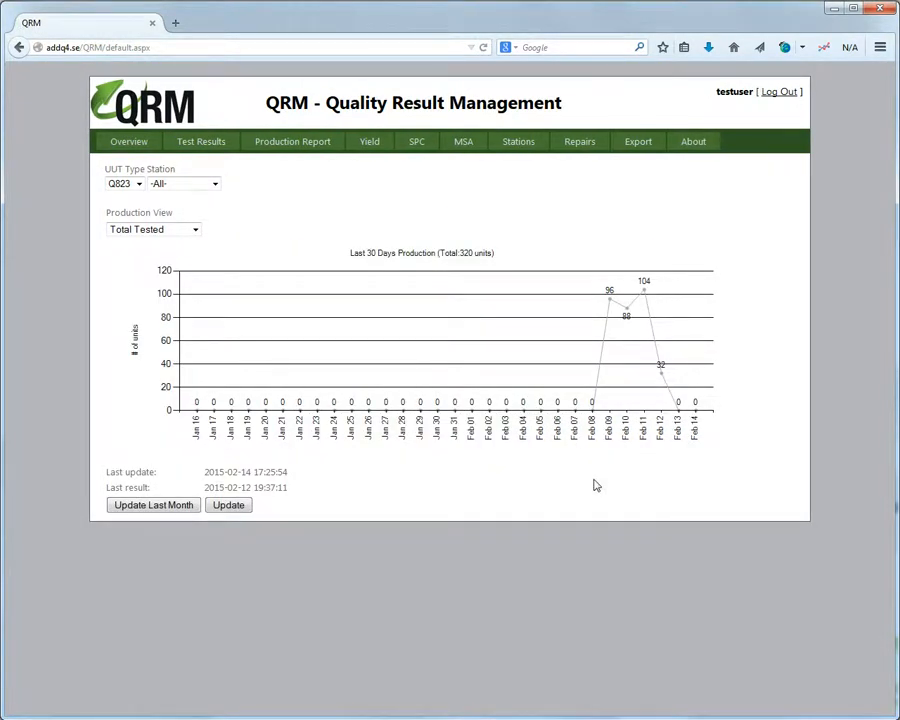
click(516, 363)
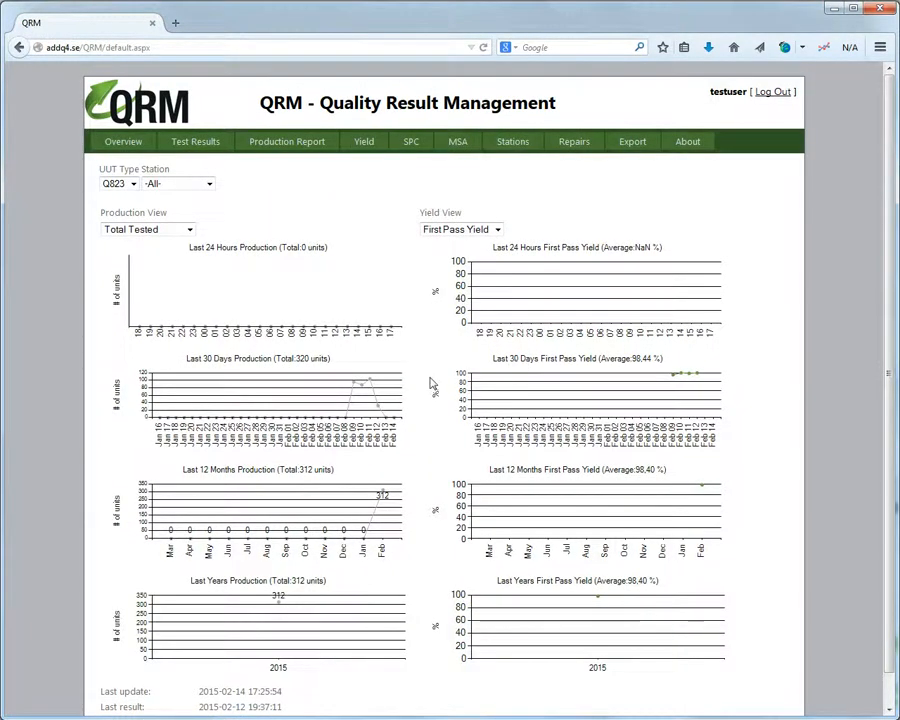
Enlarge Q823's 30-day first pass yield chart, then reset the UUT type filter to -All-.
scroll(430, 375, down, 1)
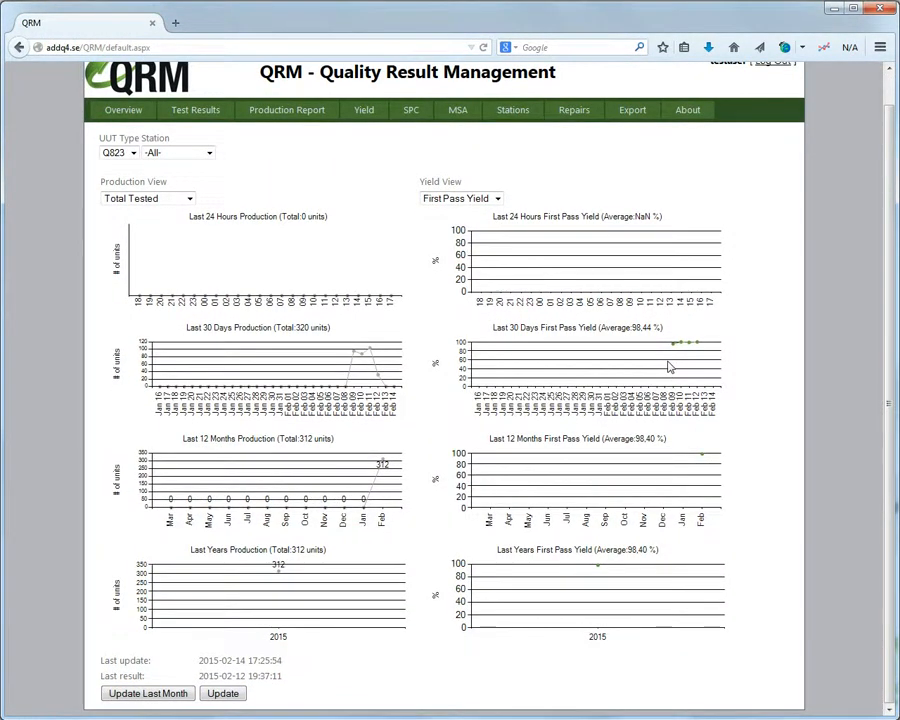
click(672, 367)
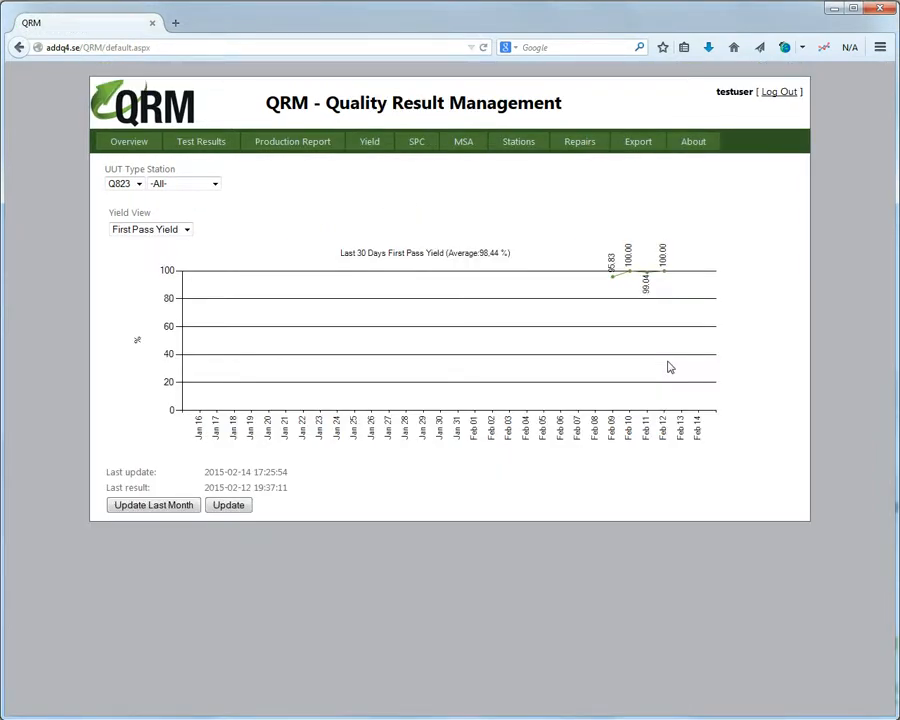
click(670, 367)
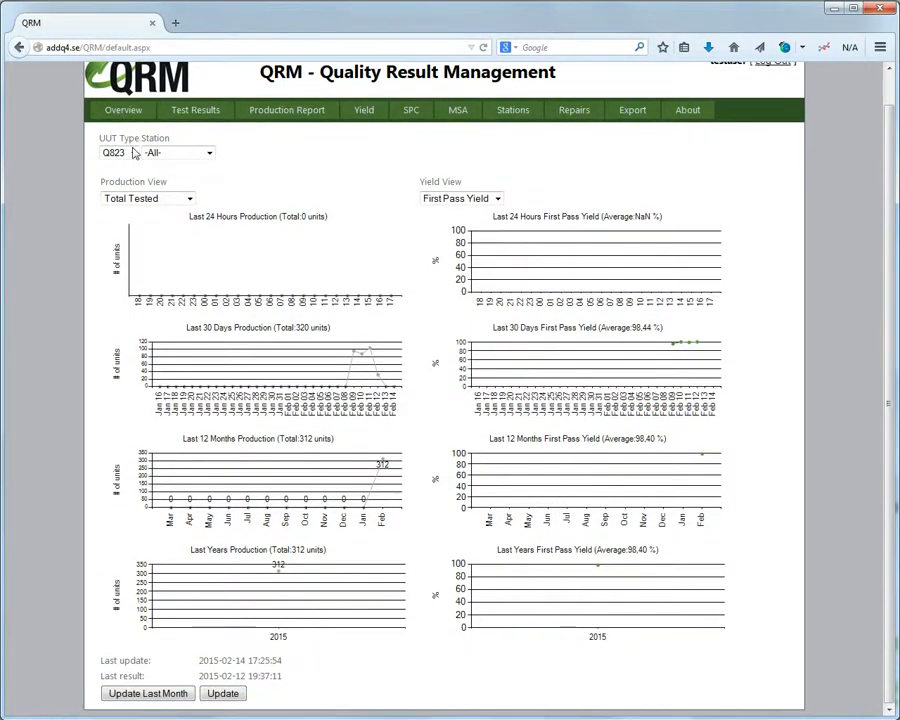
click(133, 152)
click(133, 167)
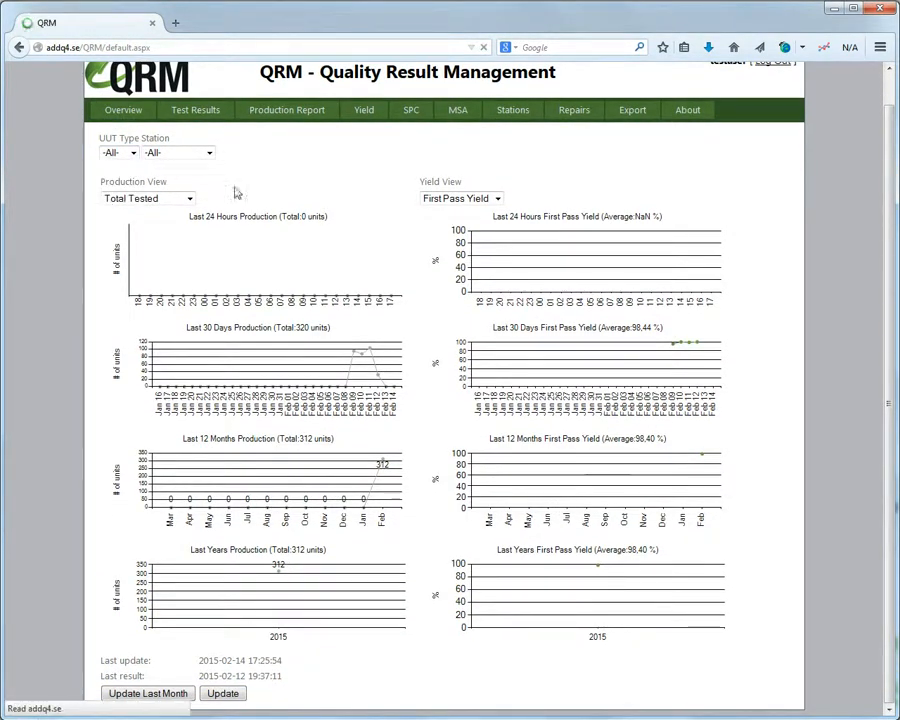
click(205, 185)
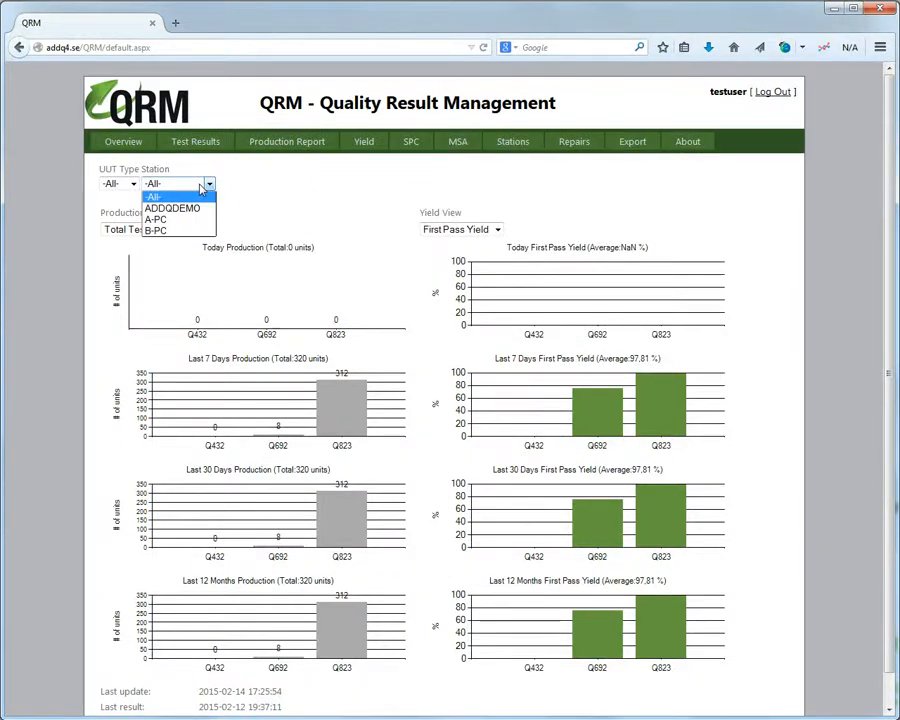
click(207, 183)
scroll(303, 195, down, 1)
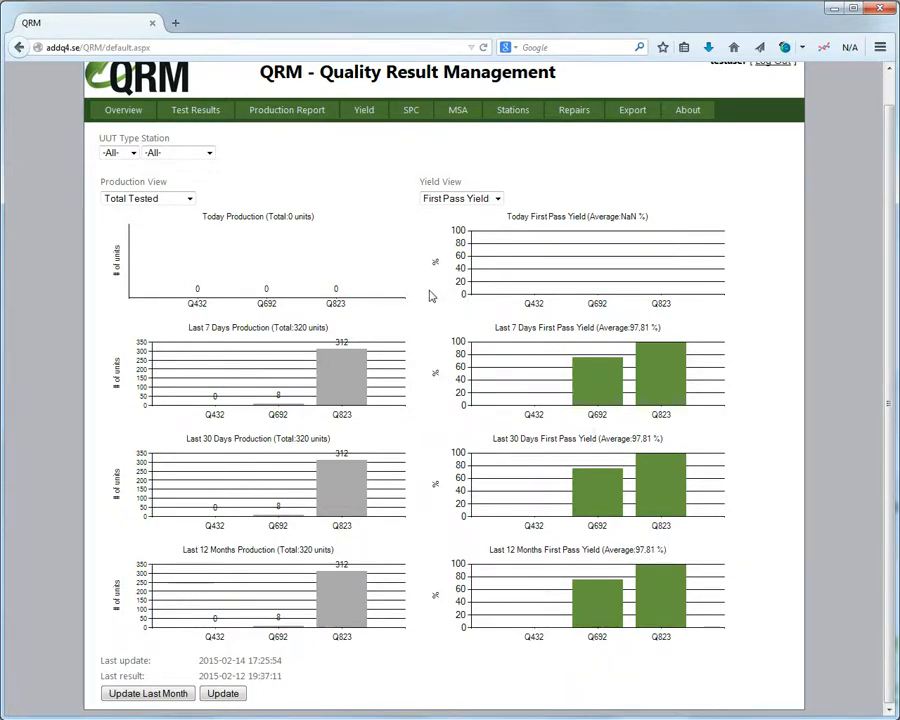
scroll(431, 296, up, 1)
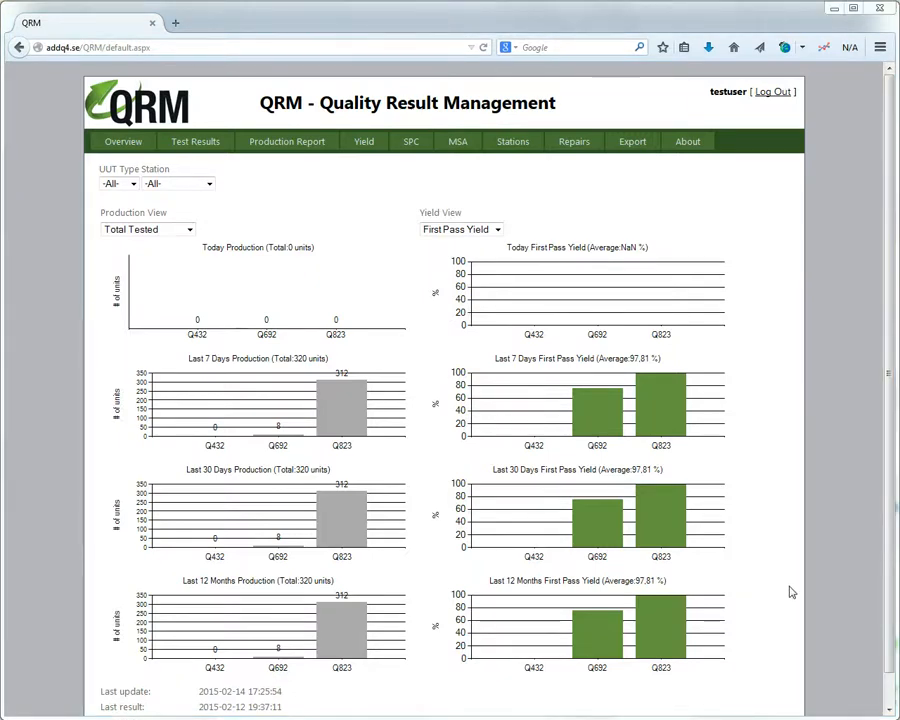
Run the Test Results query for 2015-02-08 to 2015-02-14 with UUT type left at -All-.
click(199, 143)
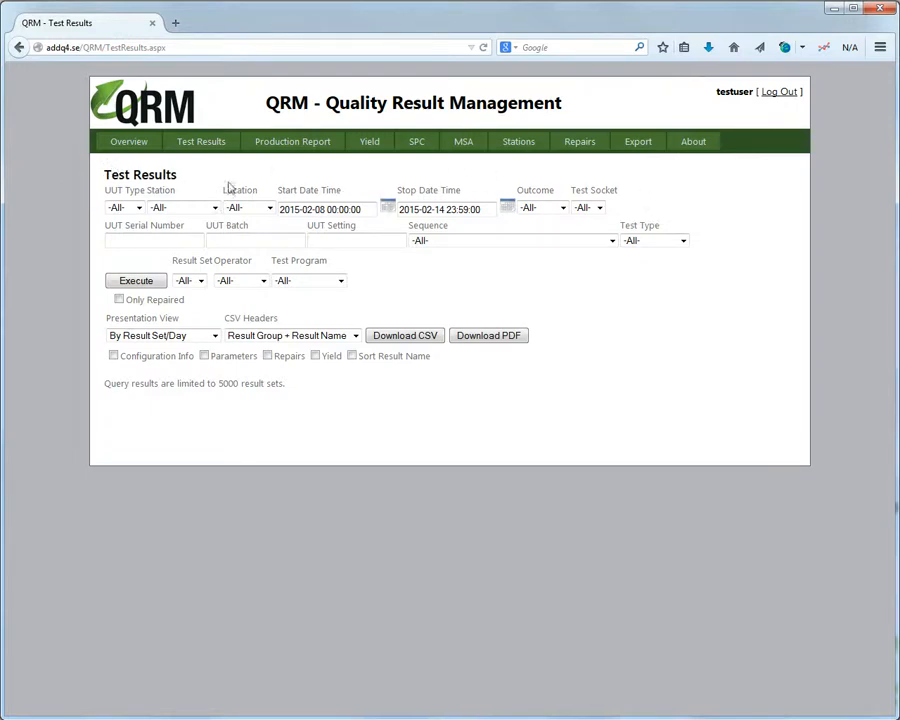
click(139, 207)
click(139, 207)
click(158, 284)
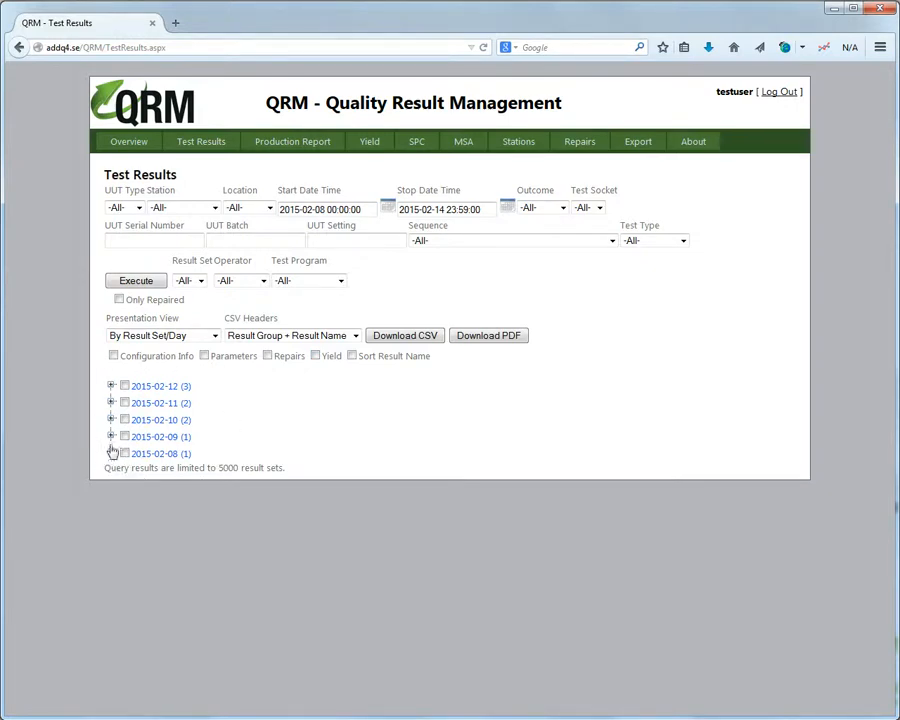
Expand the 2015-02-12 and 2015-02-11 results, then try grouping by week and by month.
click(111, 386)
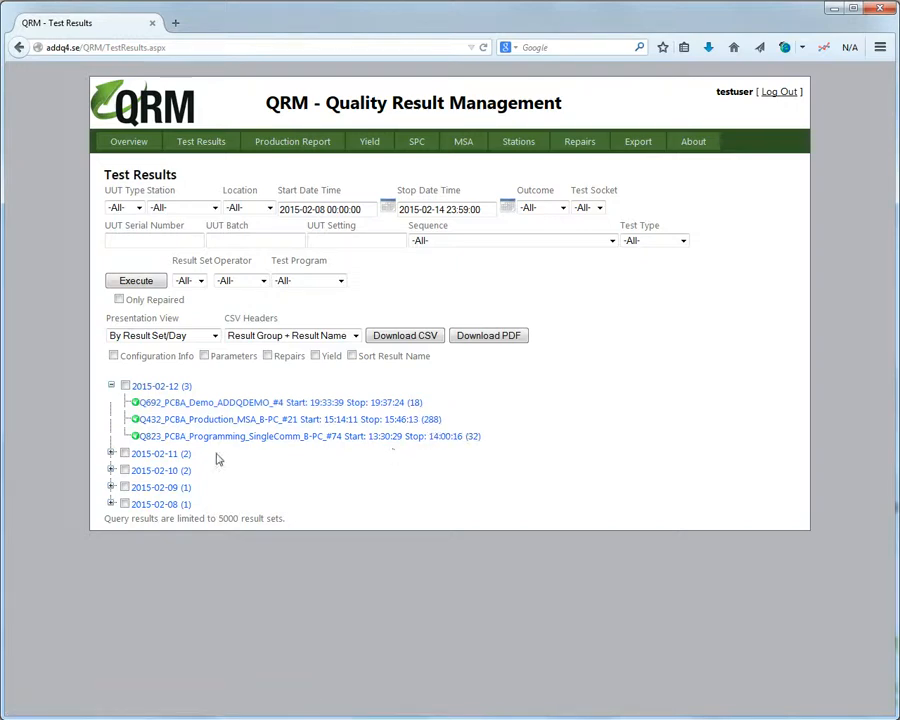
click(112, 454)
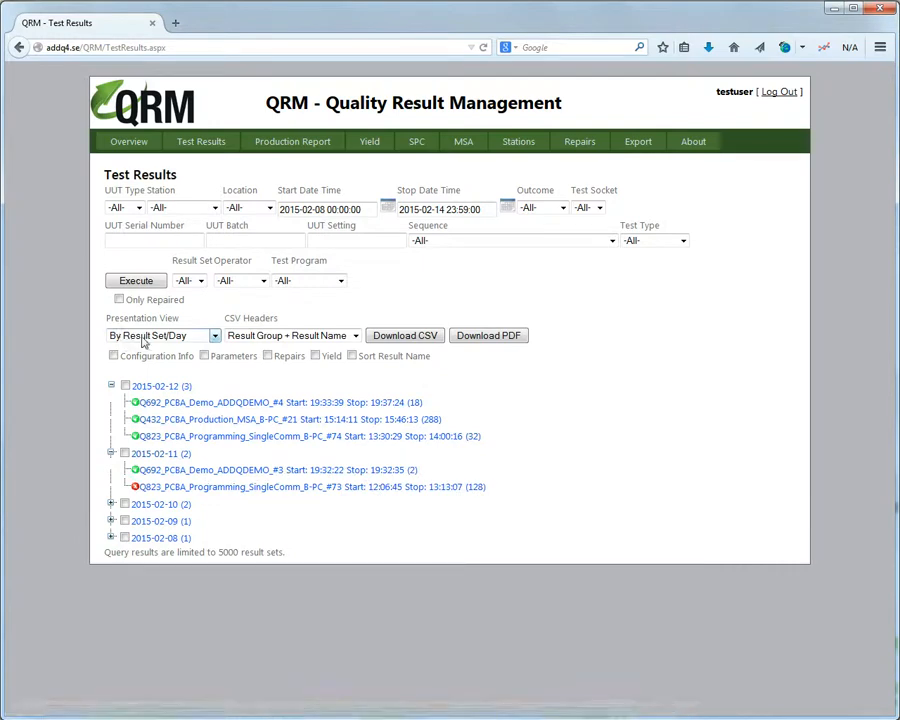
click(112, 335)
click(160, 361)
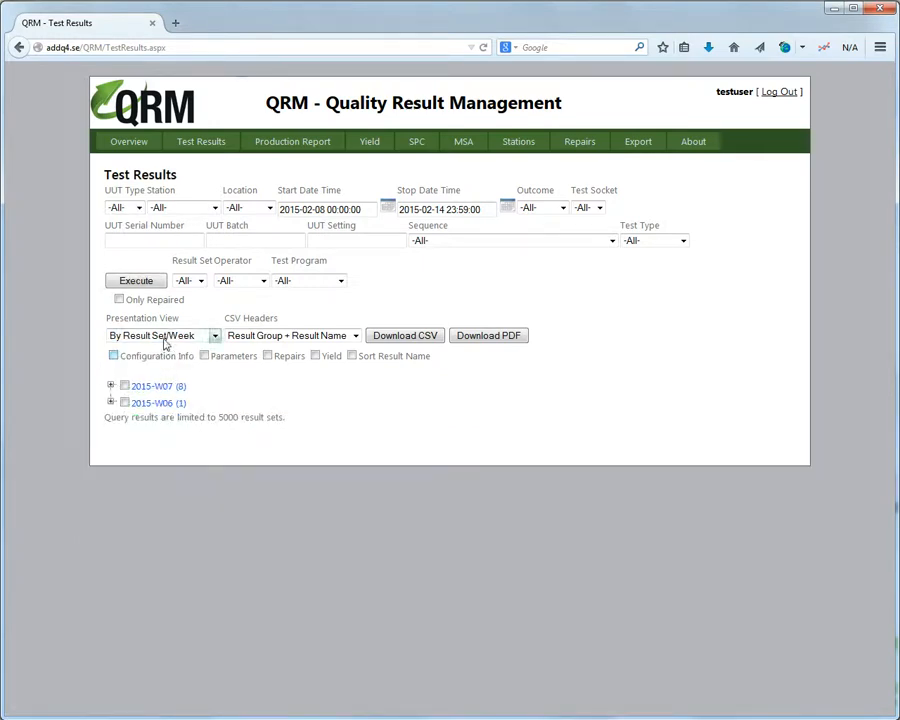
click(111, 385)
click(208, 335)
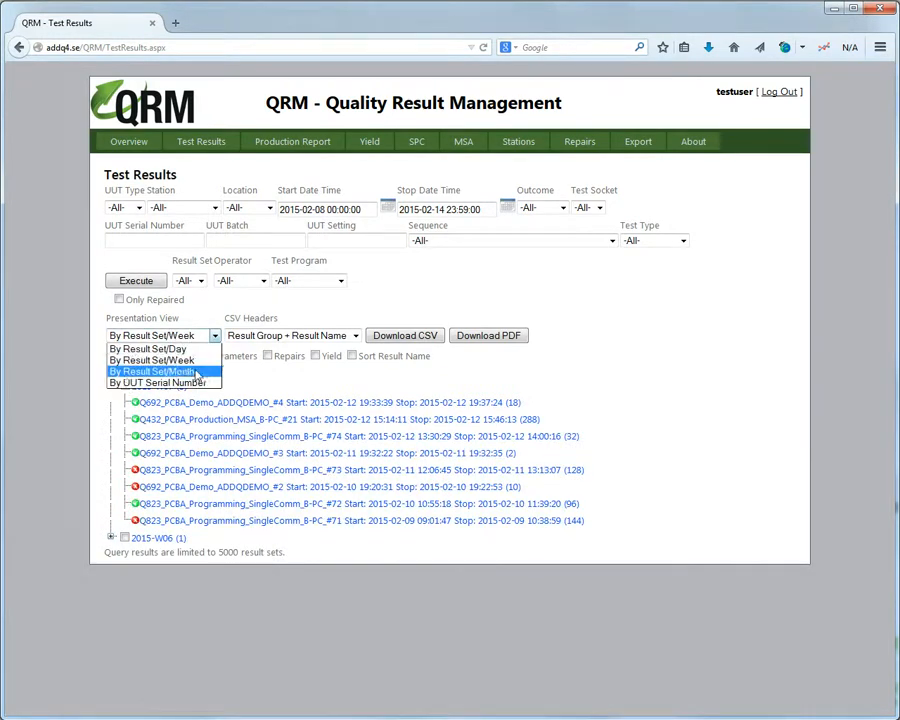
click(130, 368)
click(148, 337)
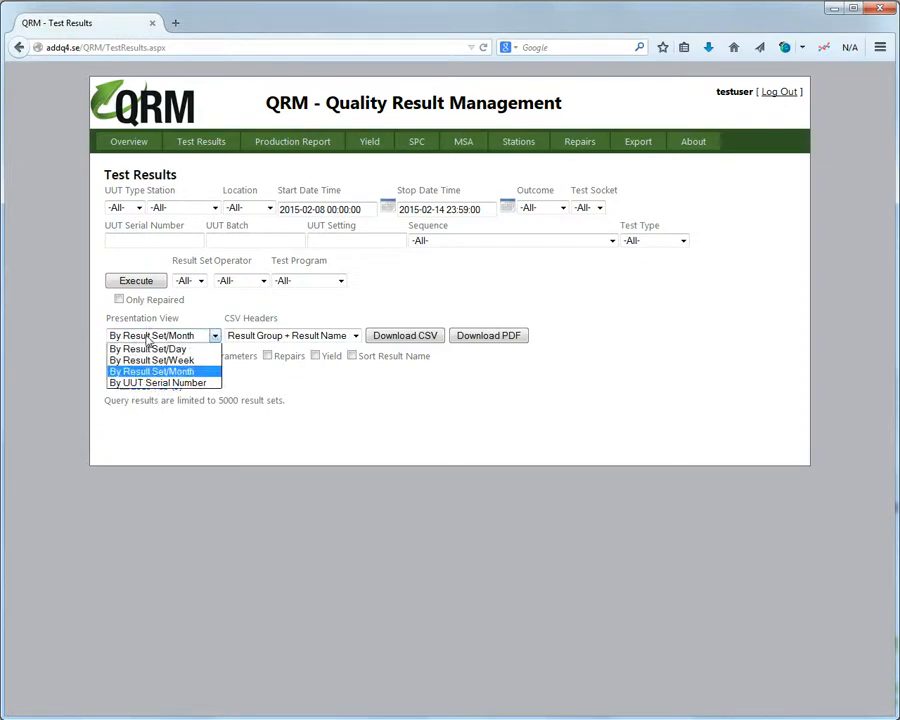
click(171, 385)
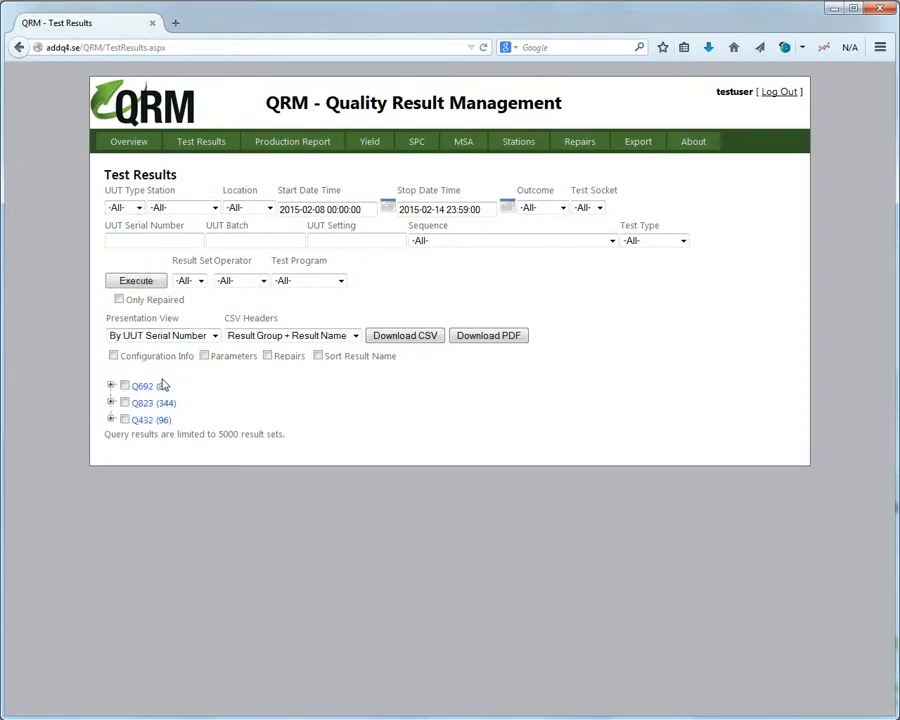
click(111, 402)
click(203, 425)
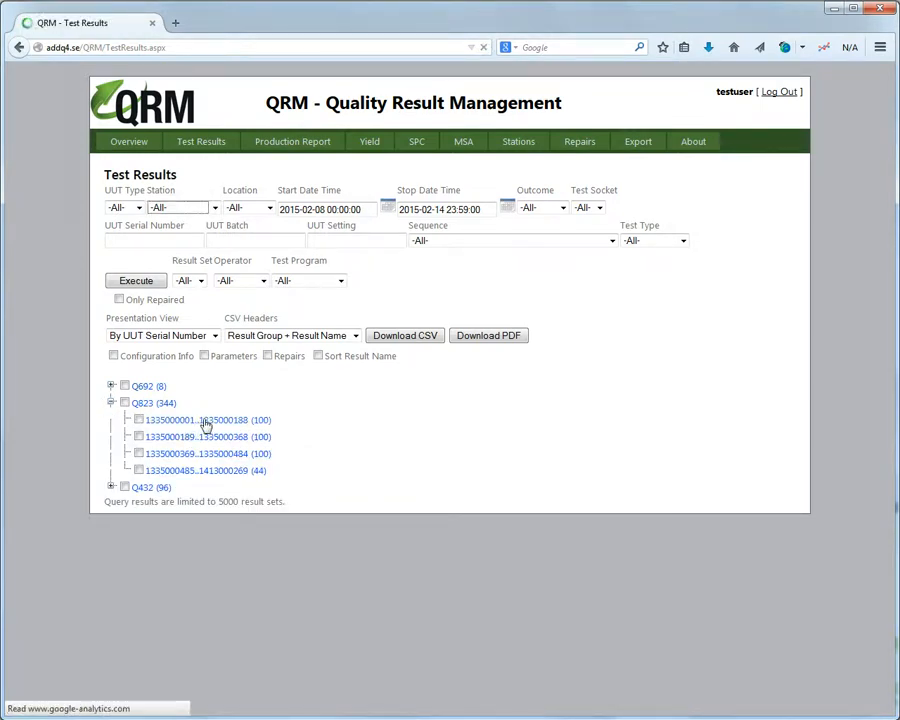
scroll(205, 425, down, 3)
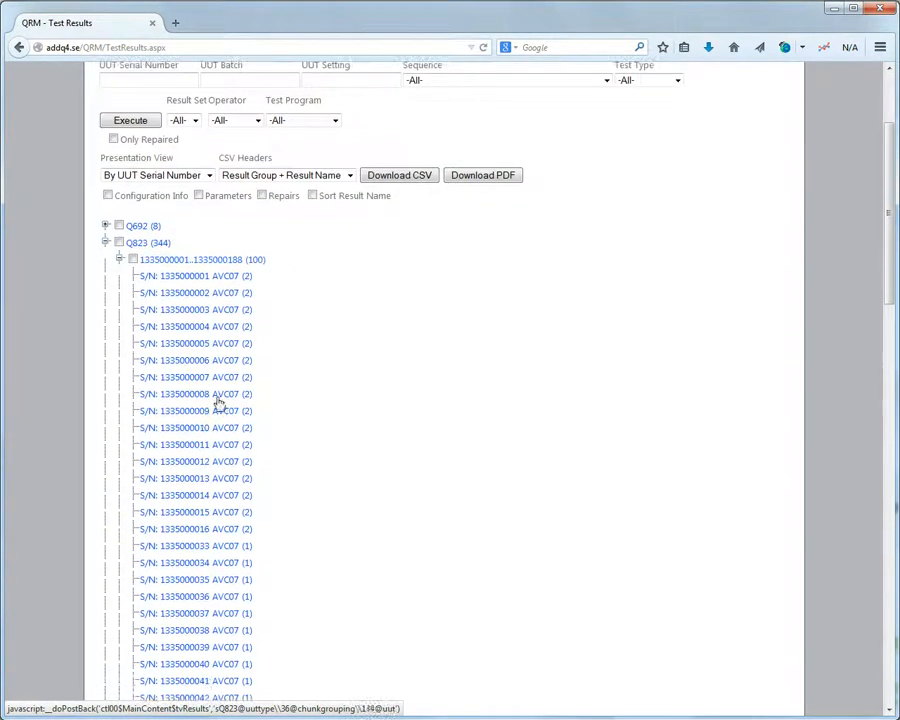
click(180, 278)
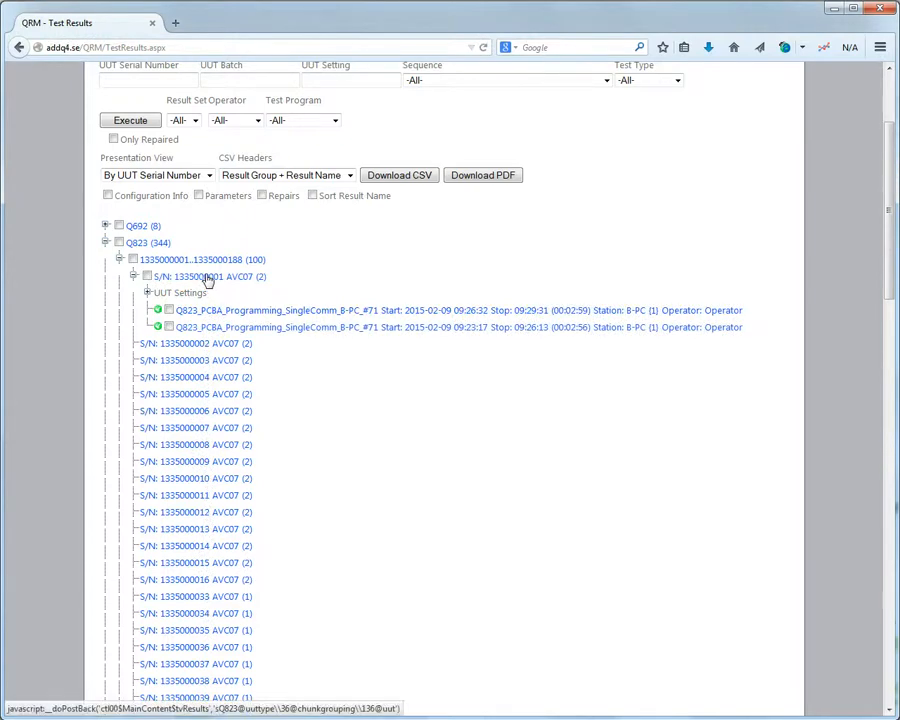
click(155, 176)
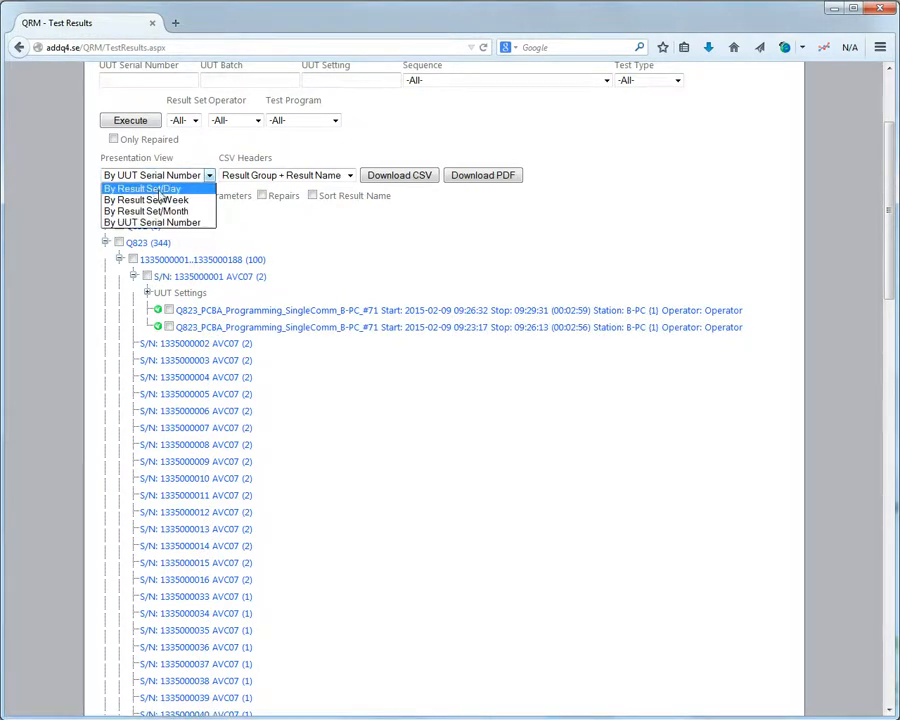
click(157, 187)
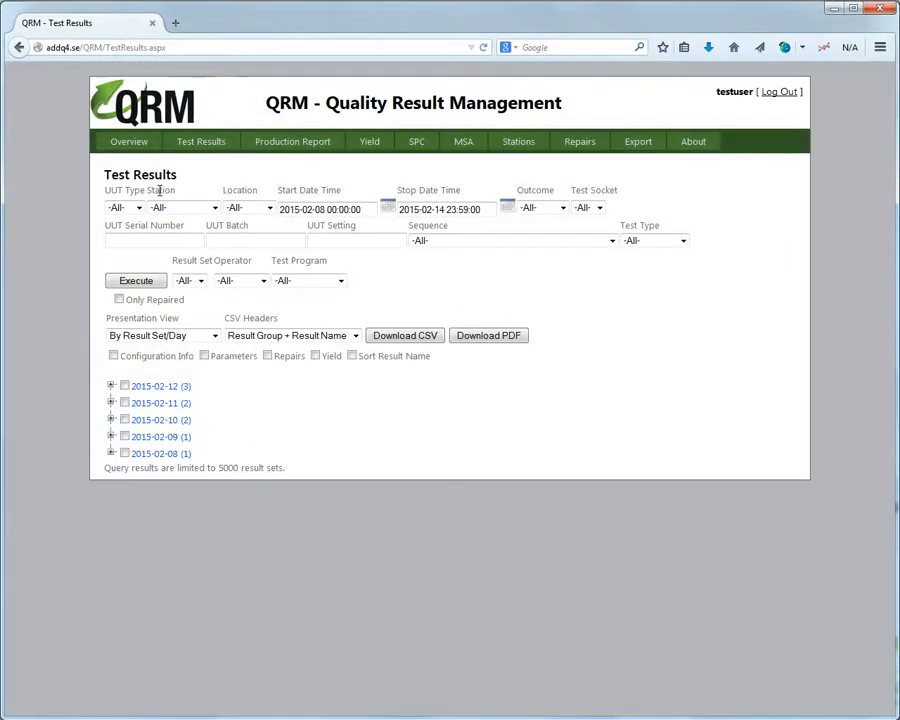
Expand 2015-02-12's Q823_PCBA_Programming_SingleComm_B-PC_#74 result set to list its 32 passing units.
click(112, 388)
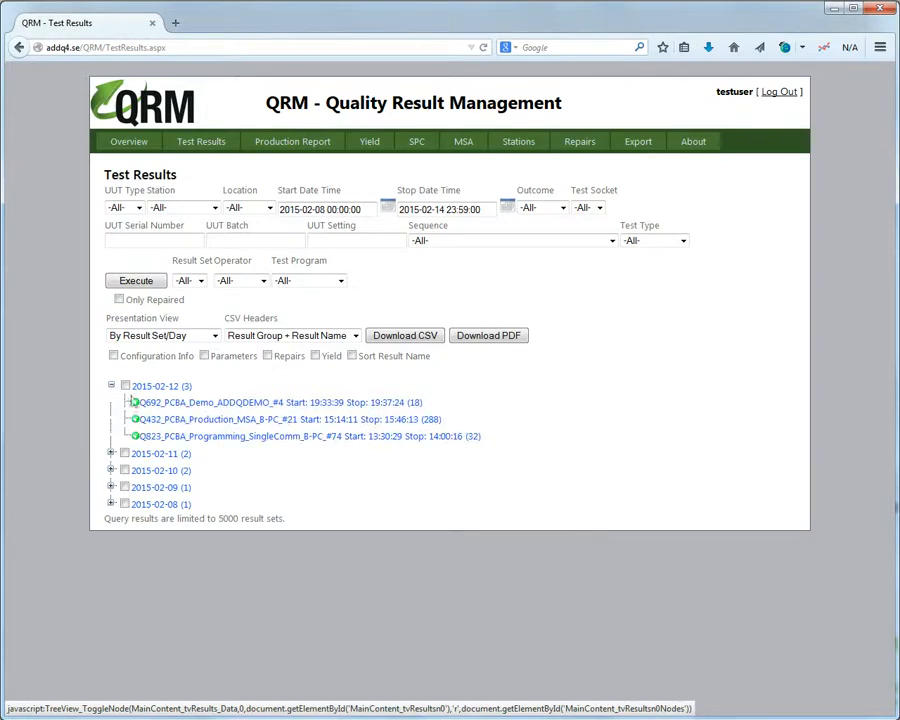
click(249, 438)
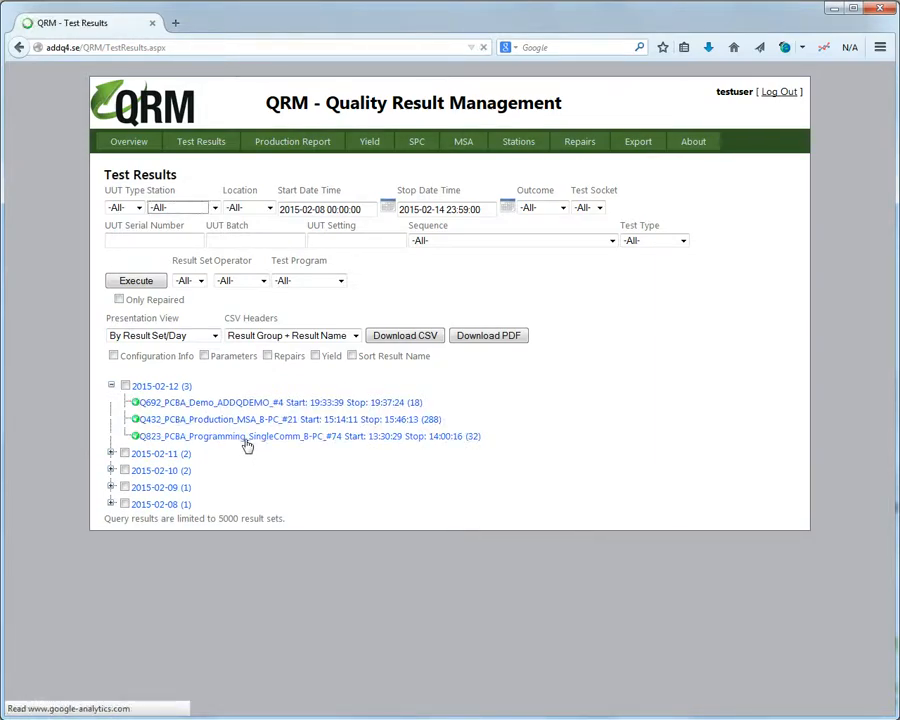
scroll(245, 444, down, 4)
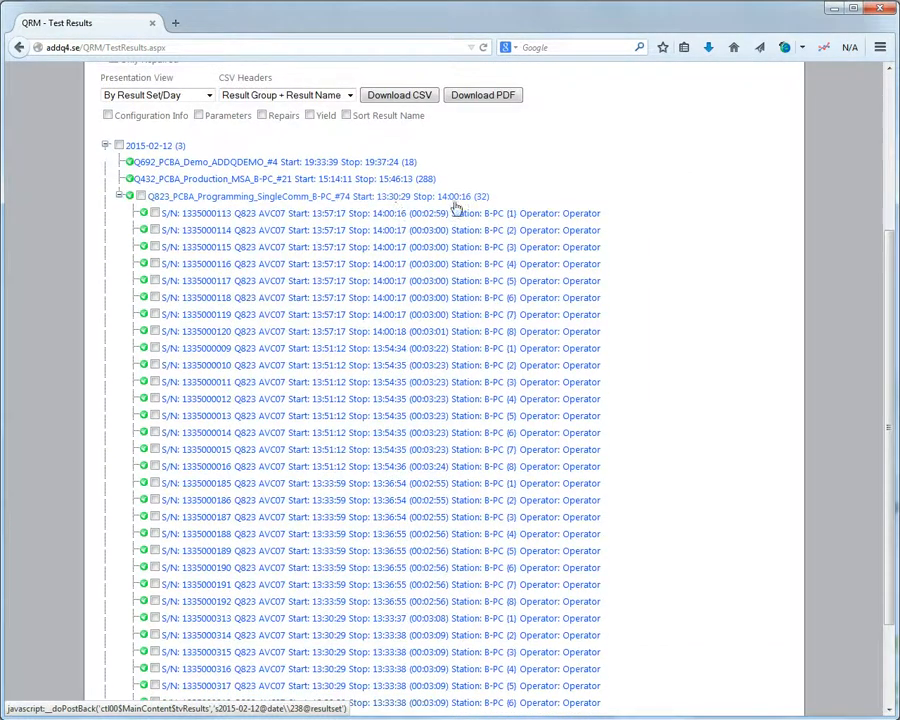
scroll(303, 226, down, 2)
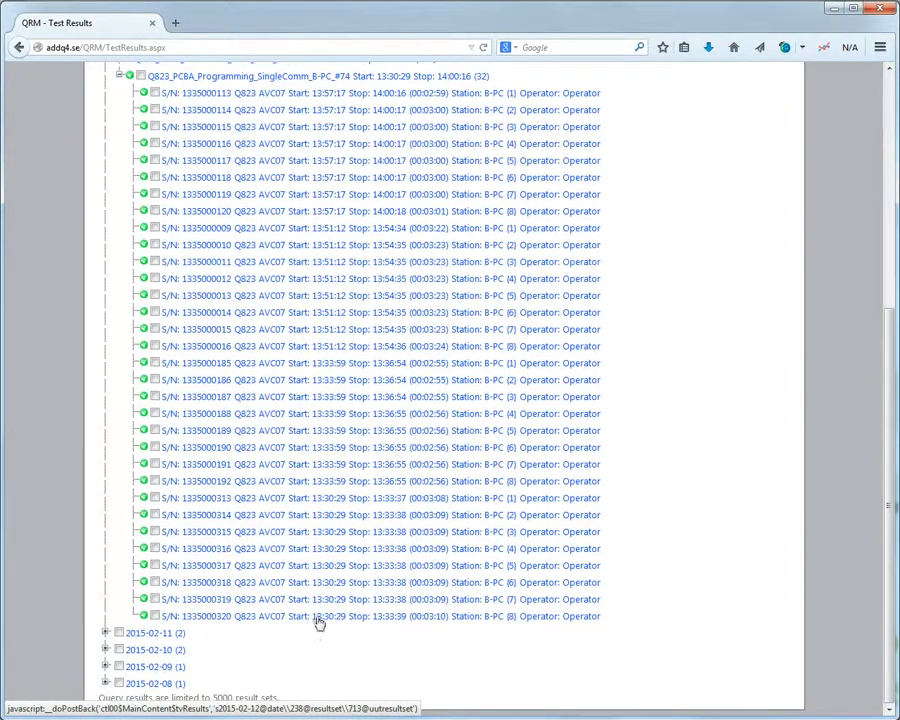
scroll(312, 453, up, 2)
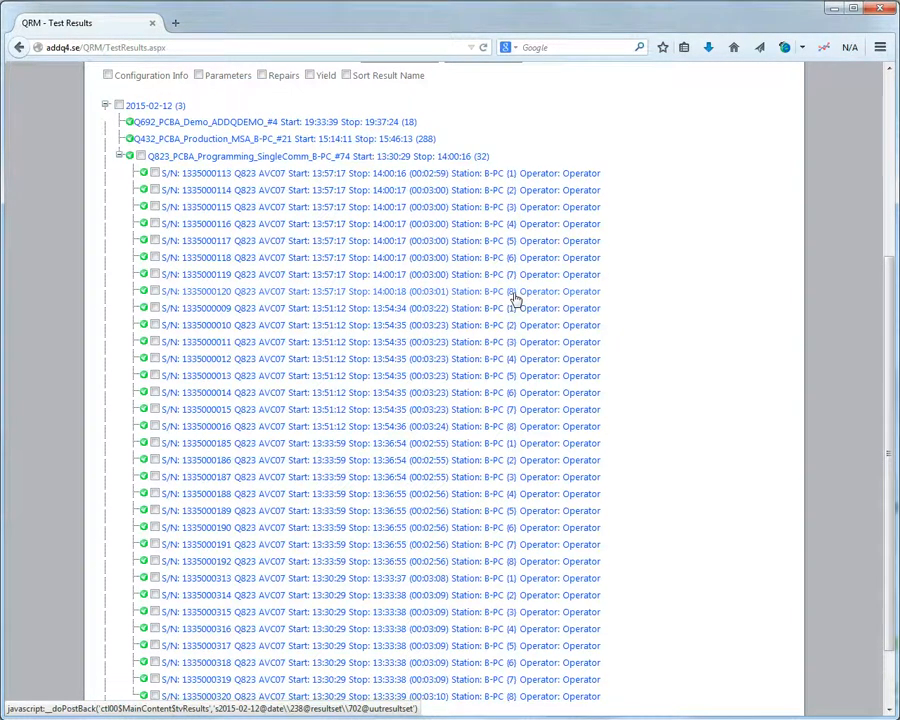
click(265, 174)
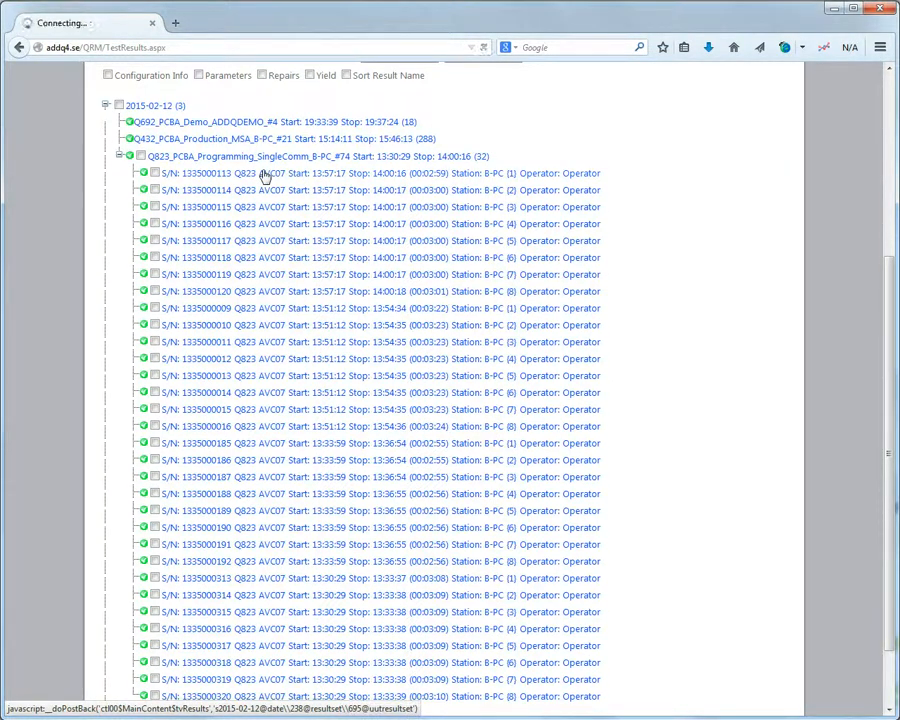
scroll(265, 175, down, 2)
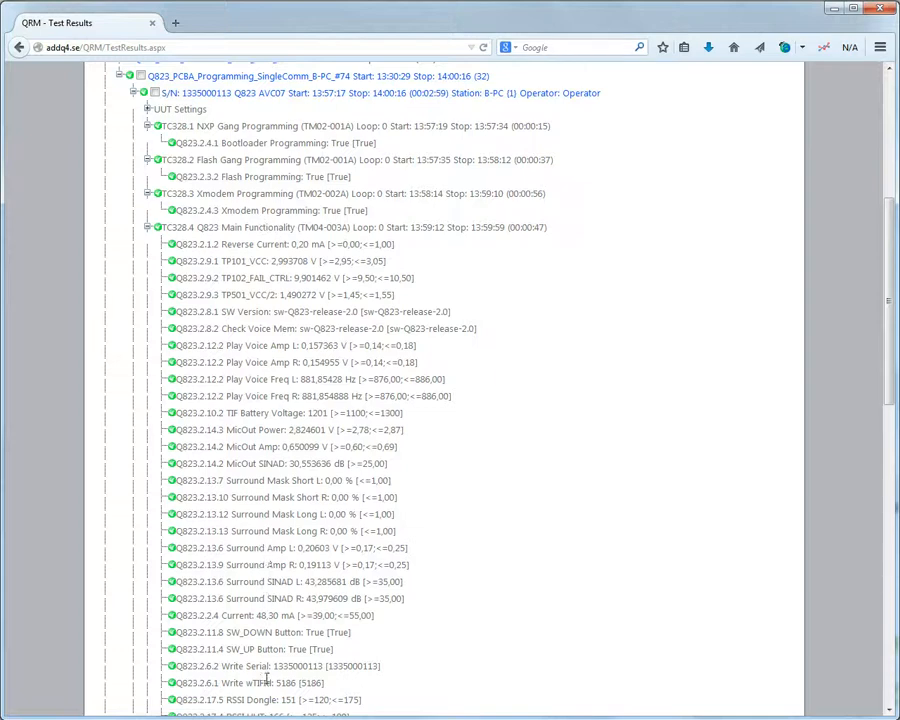
scroll(267, 678, up, 2)
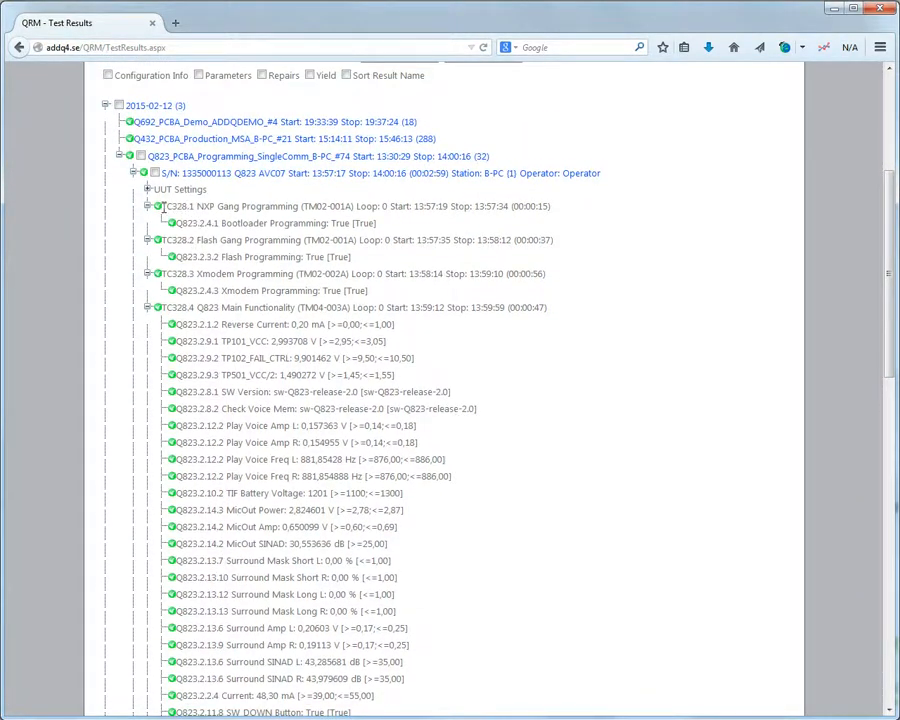
drag(163, 206, 348, 206)
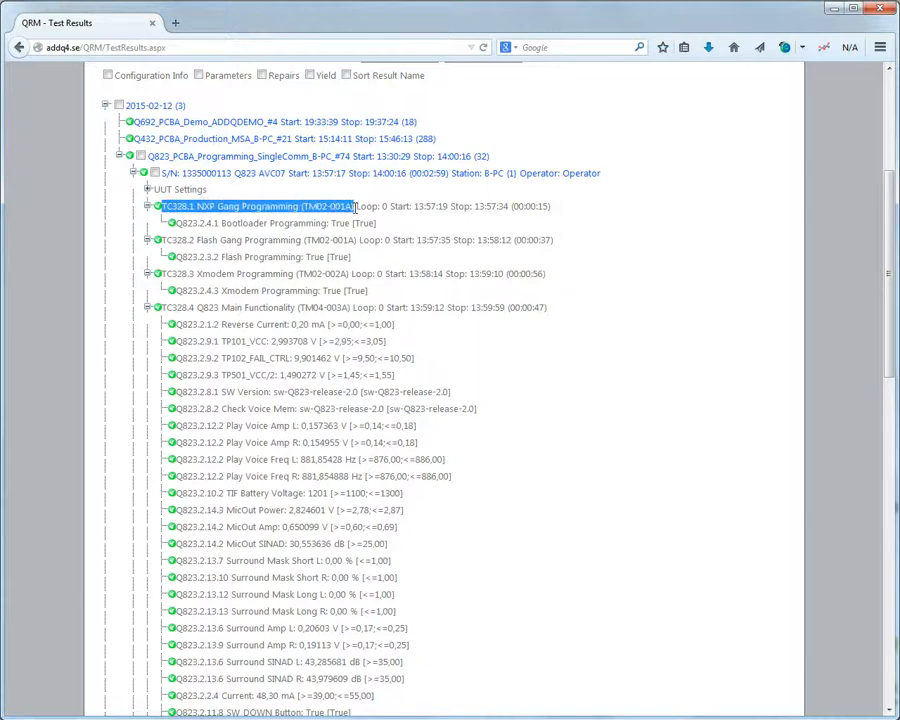
click(380, 206)
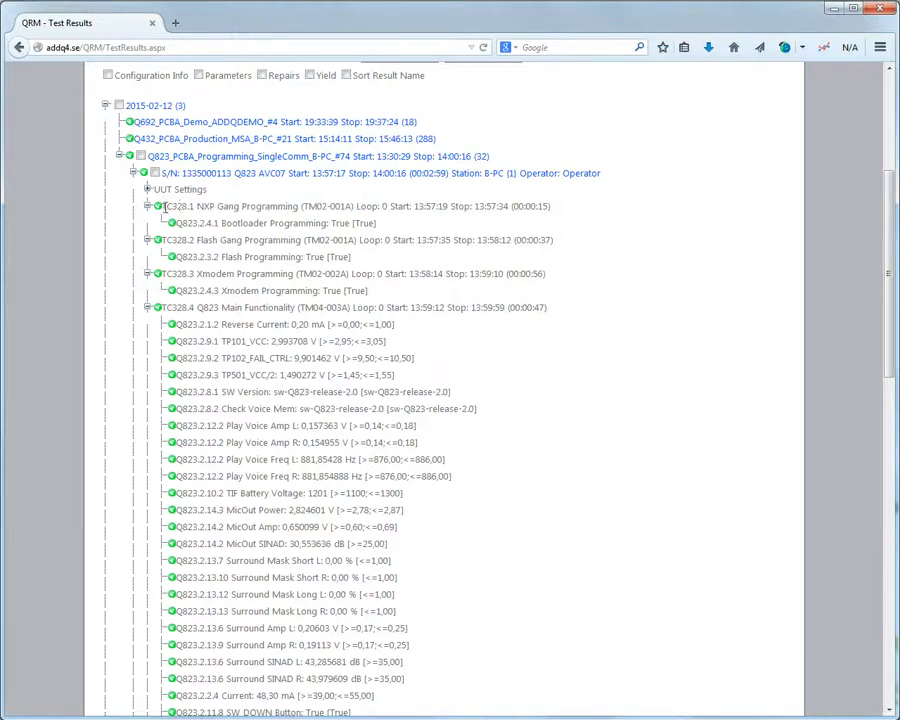
drag(165, 206, 291, 206)
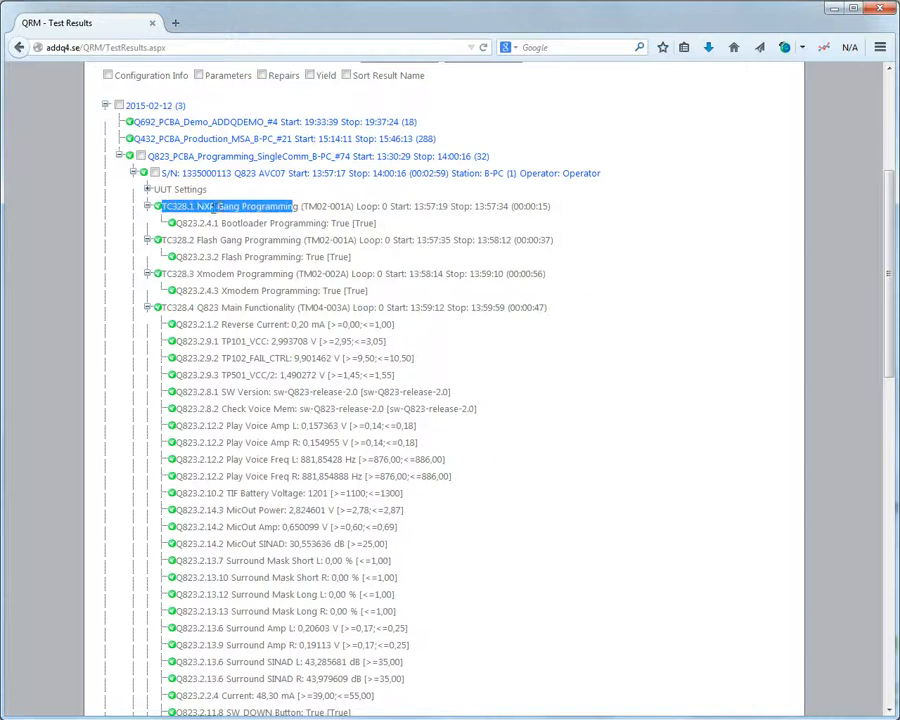
click(248, 222)
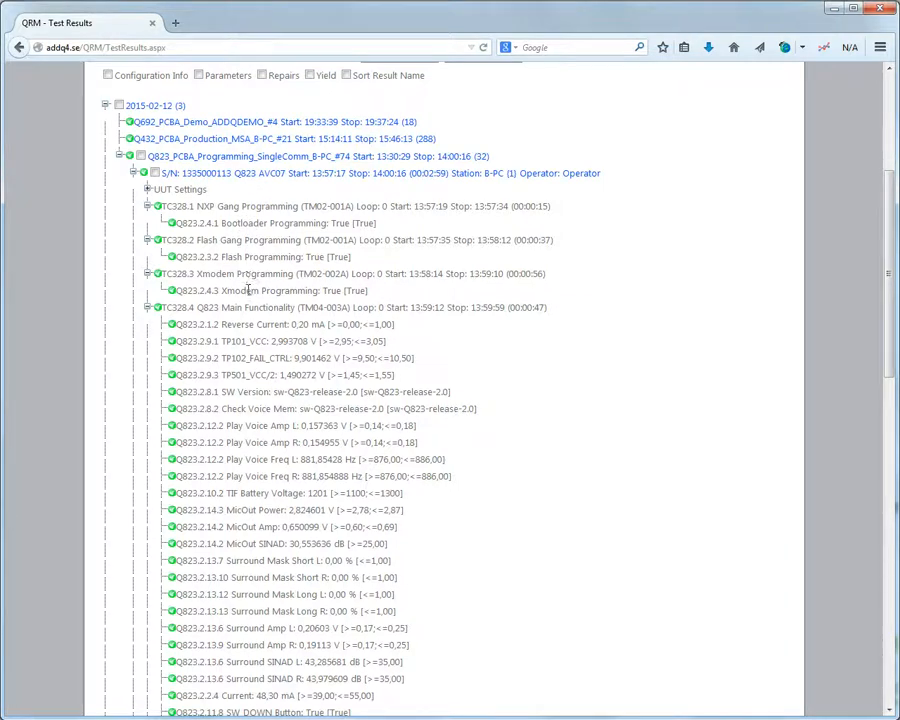
Review Q823 Main Functionality measurements, highlighting Reverse Current's 0,20 mA value and limit range.
scroll(241, 305, down, 2)
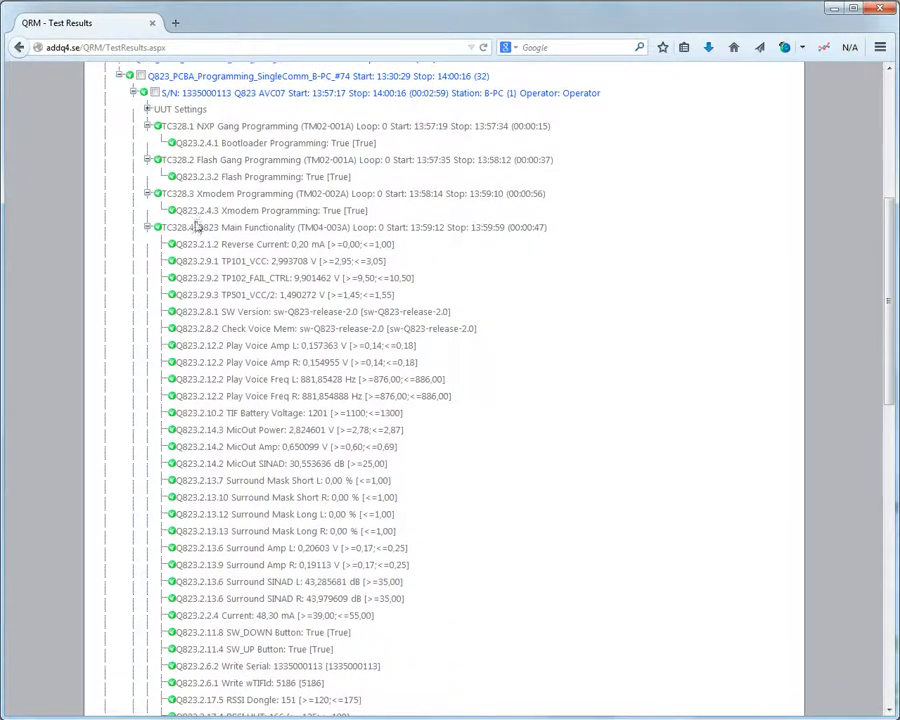
drag(197, 227, 295, 228)
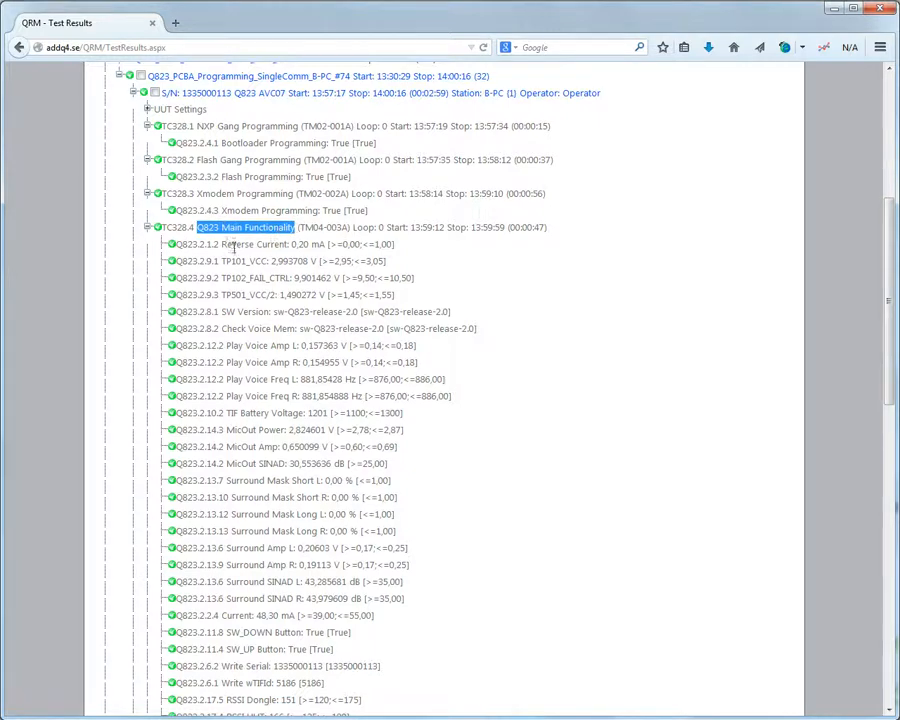
scroll(240, 378, down, 6)
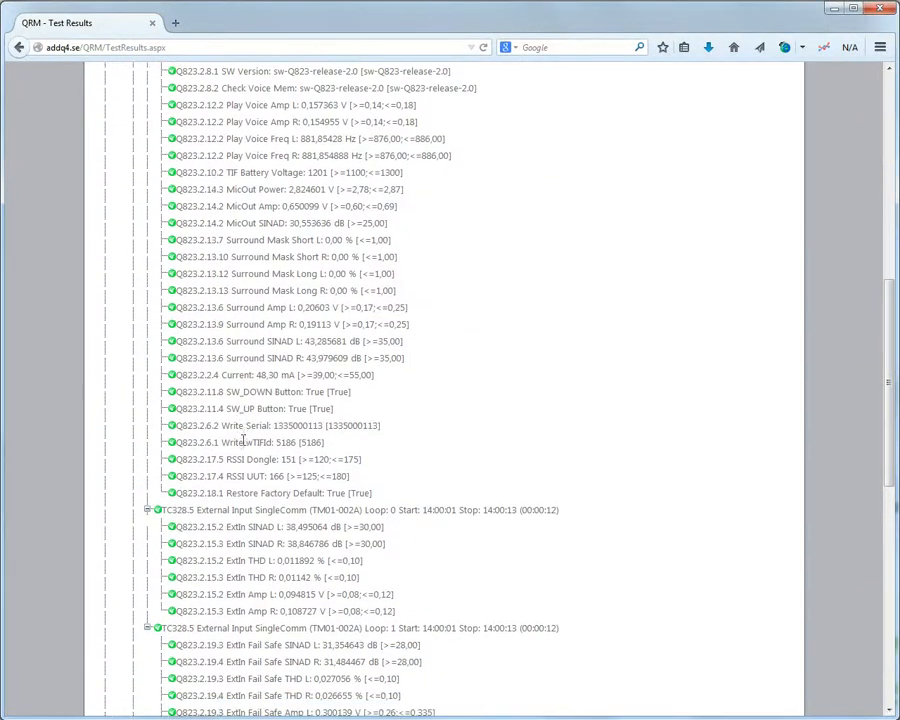
scroll(243, 459, down, 2)
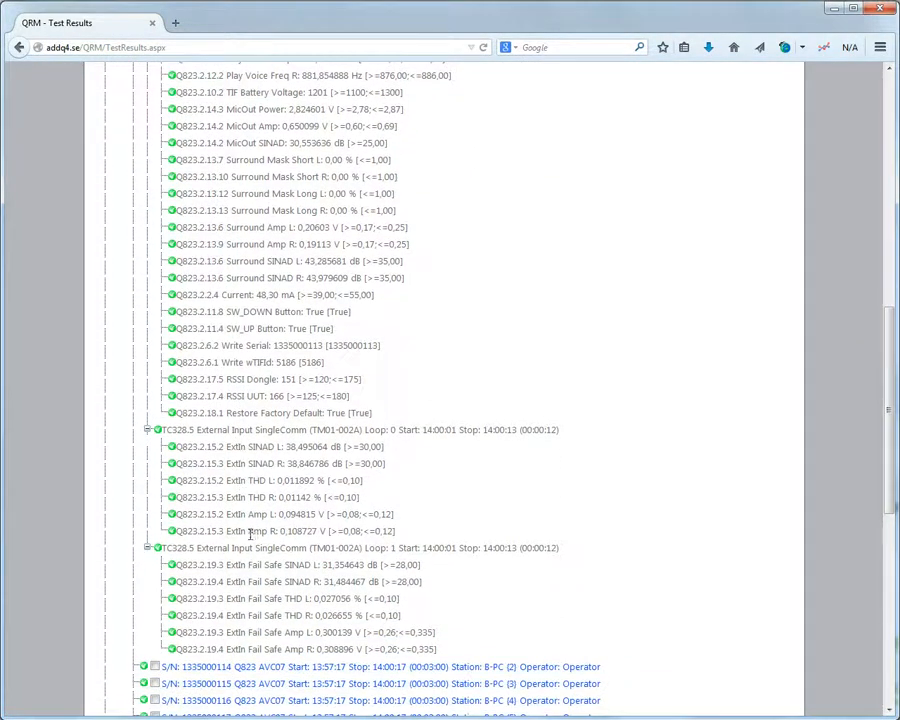
scroll(250, 531, up, 6)
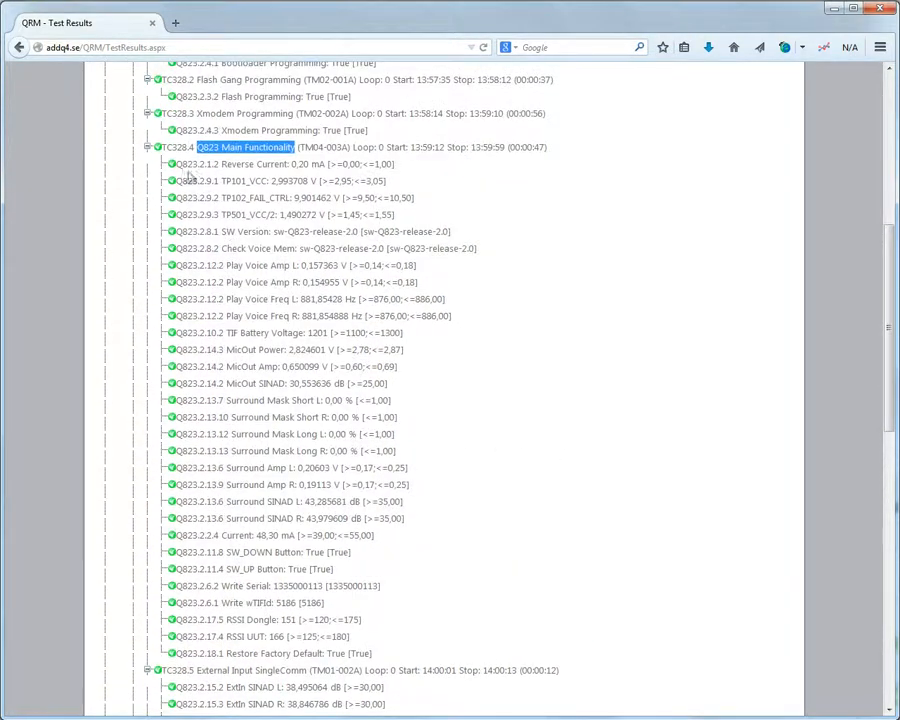
drag(176, 165, 289, 166)
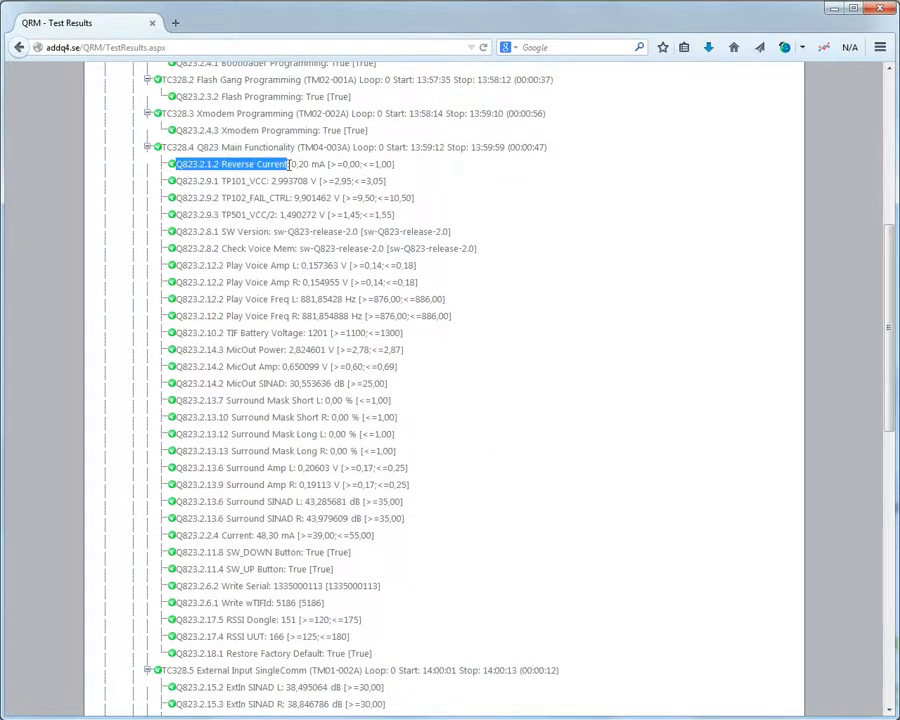
double_click(296, 164)
click(322, 165)
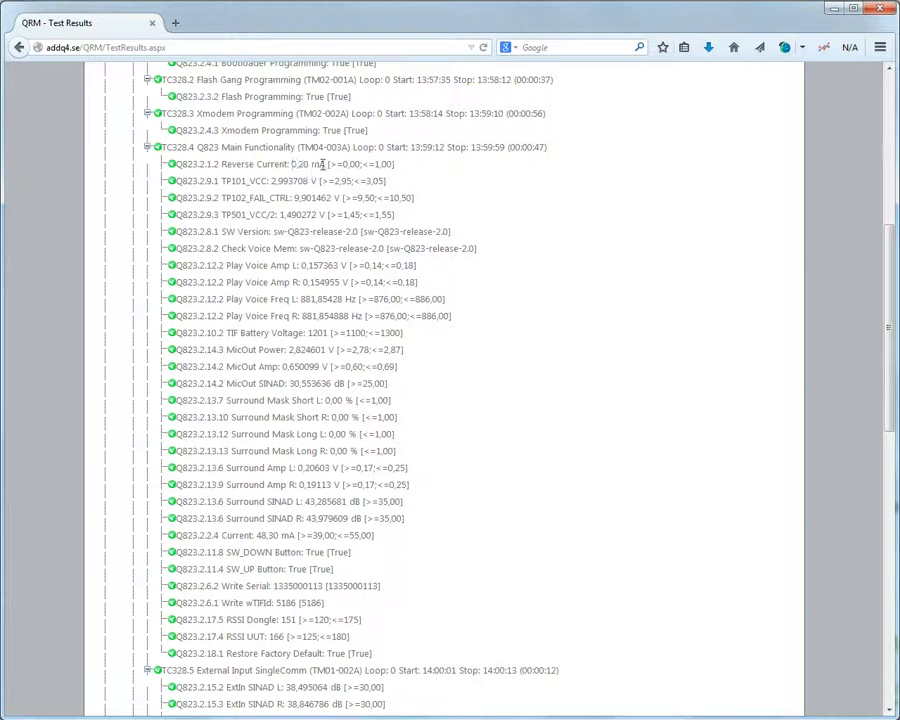
drag(331, 164, 395, 164)
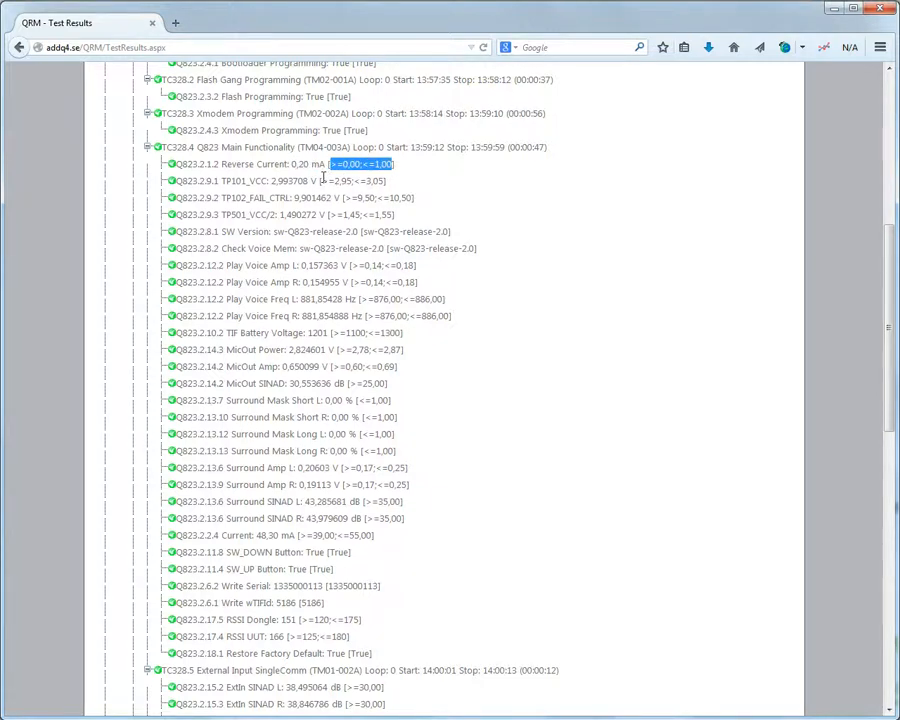
scroll(322, 177, down, 10)
scroll(322, 190, up, 9)
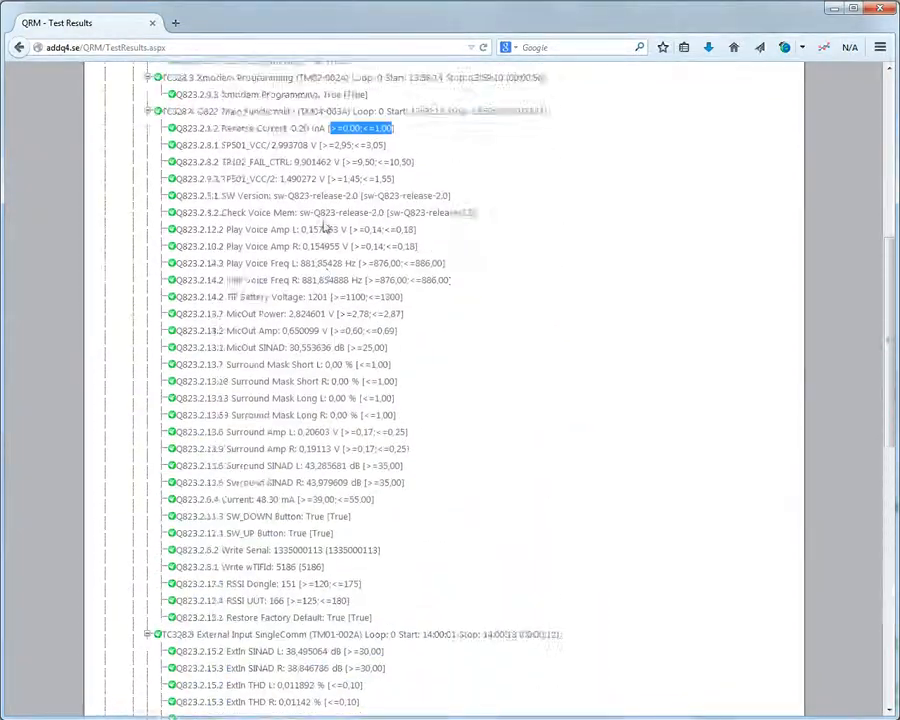
scroll(323, 228, up, 5)
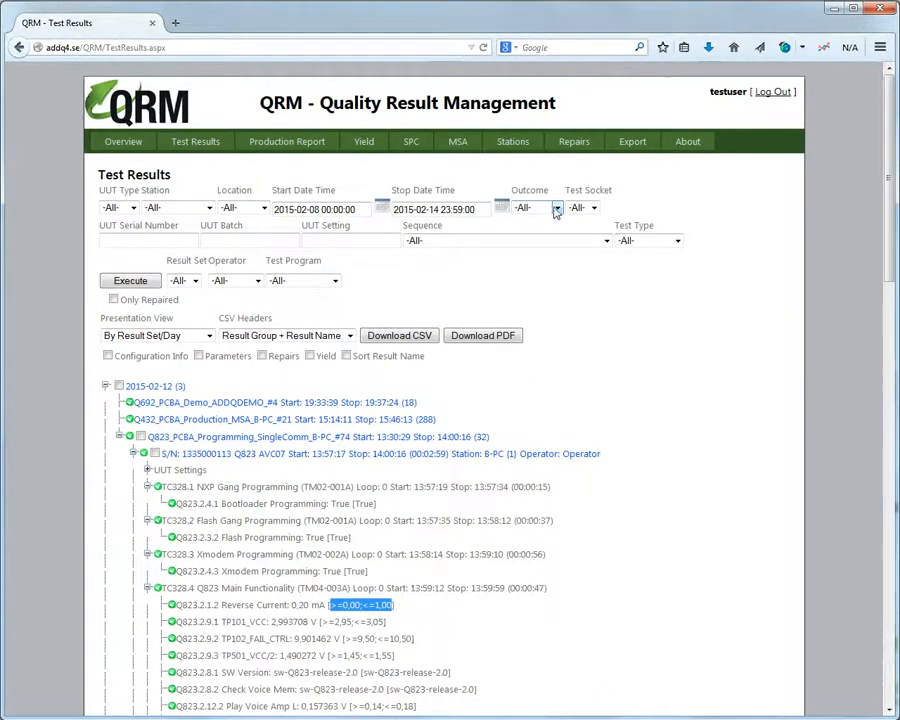
Query only Failed outcomes and expand 2015-02-11's failed Q823 unit to see its test steps.
click(556, 208)
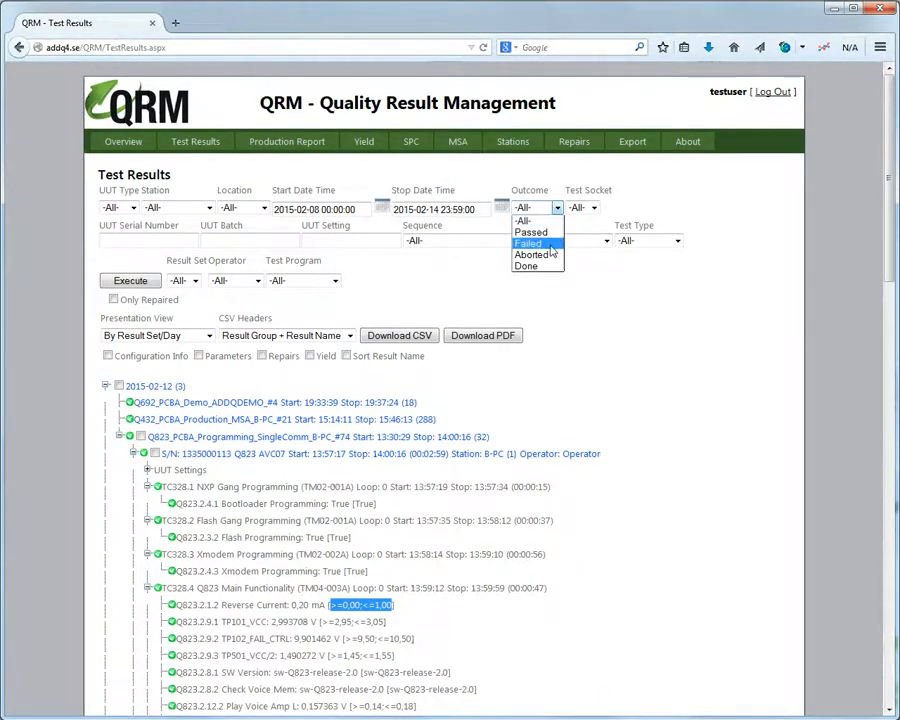
click(530, 246)
click(131, 281)
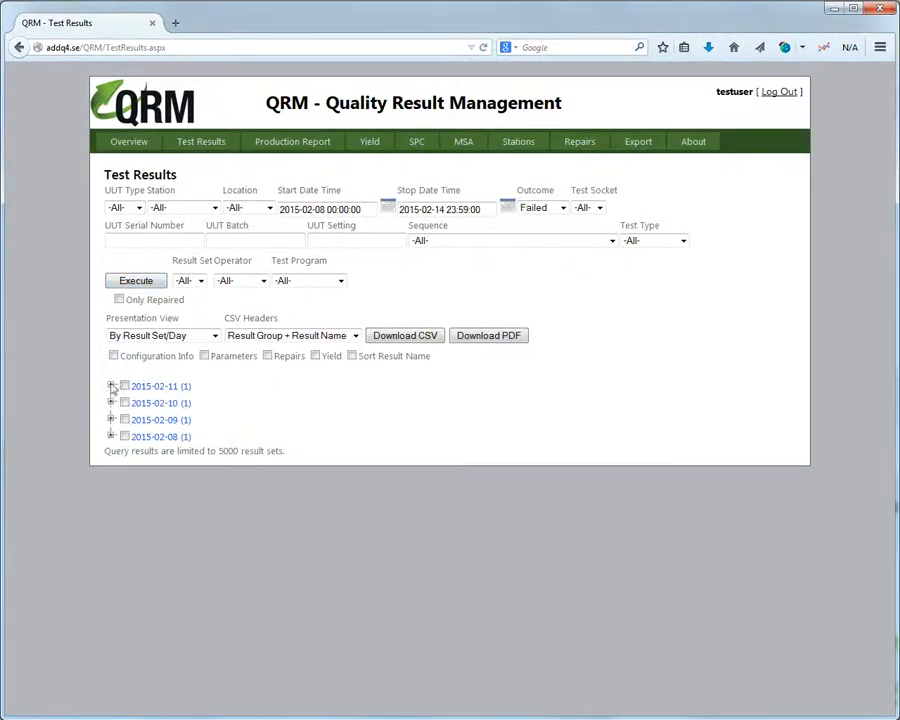
click(111, 387)
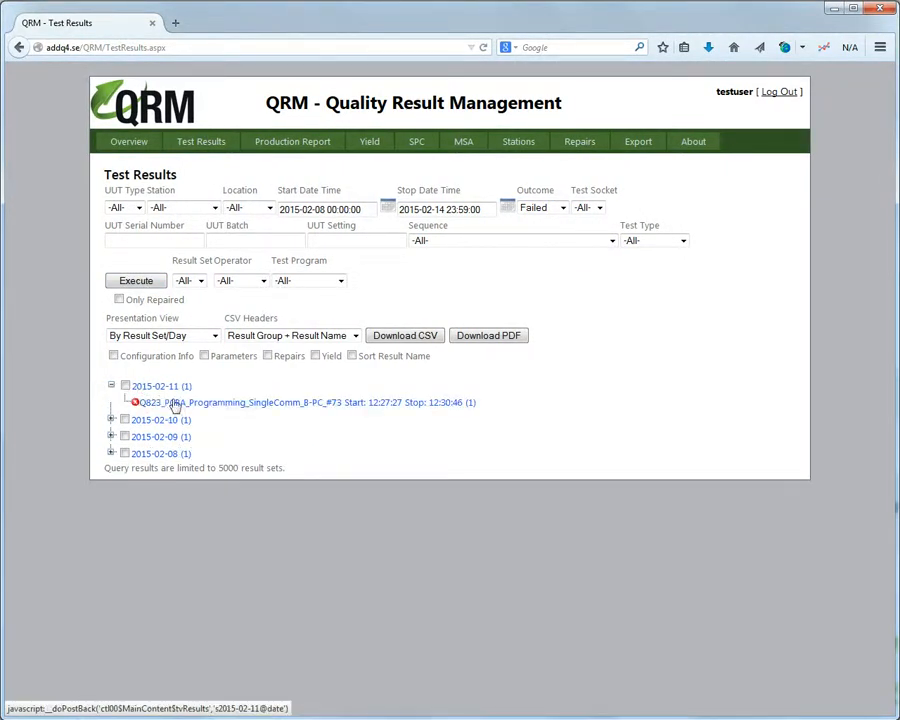
click(179, 404)
click(215, 422)
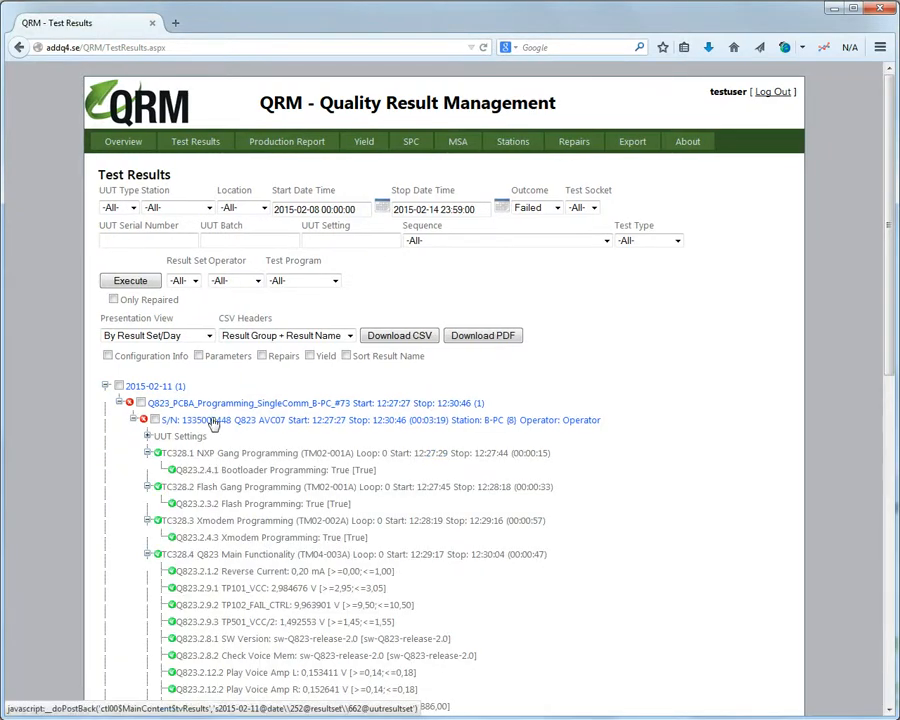
Set the Outcome filter back to -All- and rerun the query.
click(537, 207)
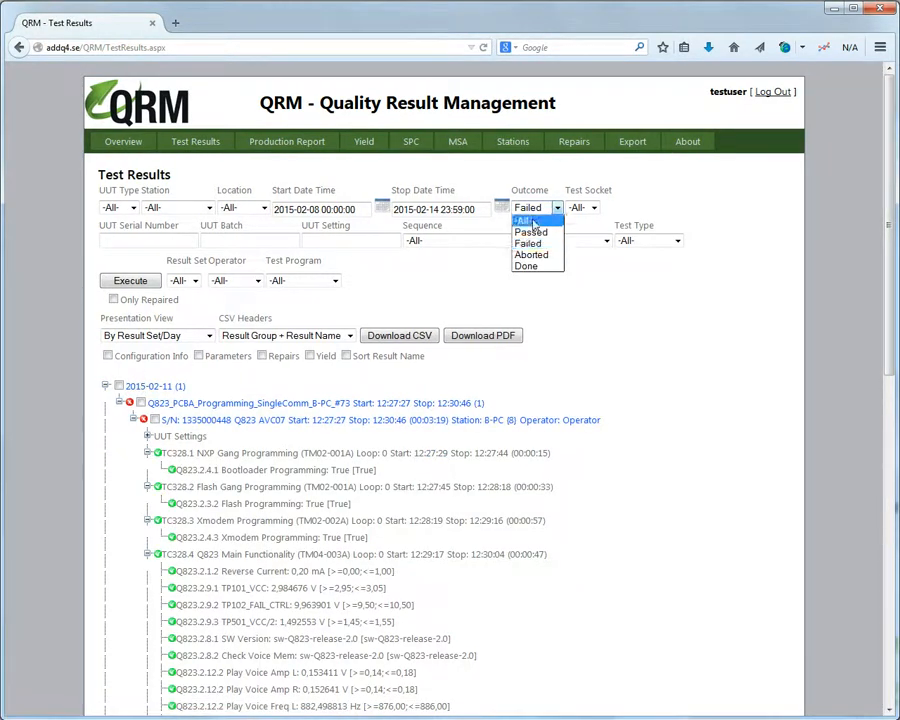
click(528, 218)
click(130, 281)
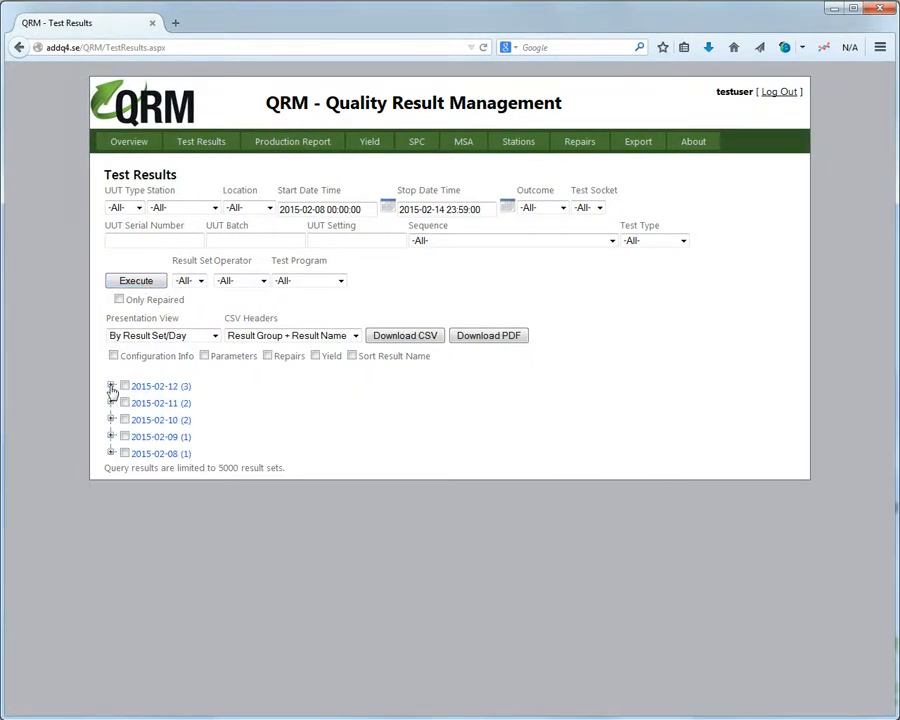
Expand 2015-02-12's Q692 result set and tick its first three S/N rows.
click(112, 388)
click(186, 403)
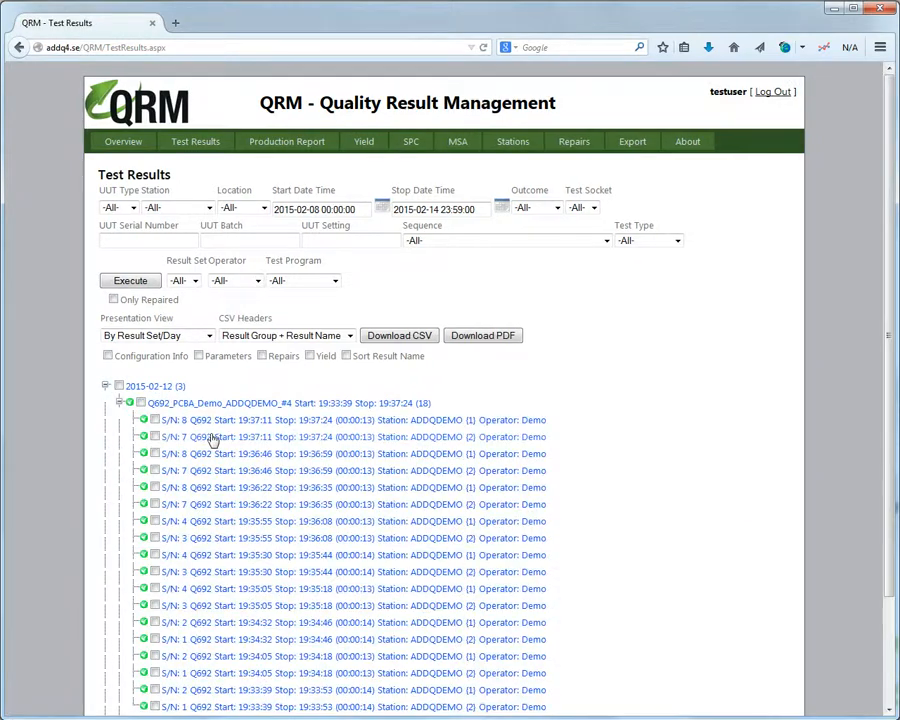
click(154, 420)
click(154, 437)
click(154, 453)
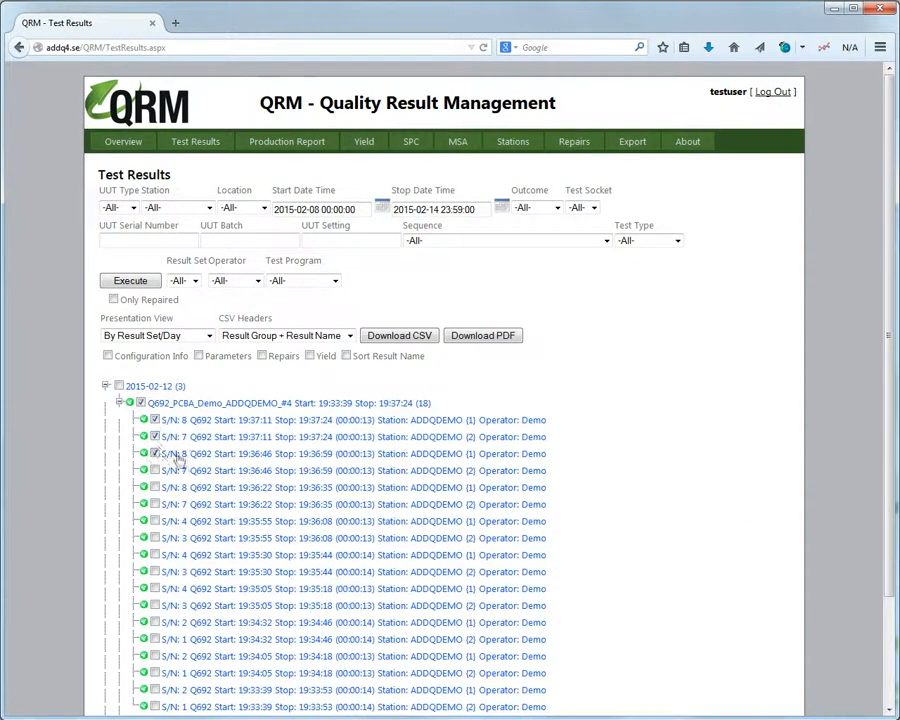
Download the selected results as a PDF test report, view it, and close it.
click(479, 340)
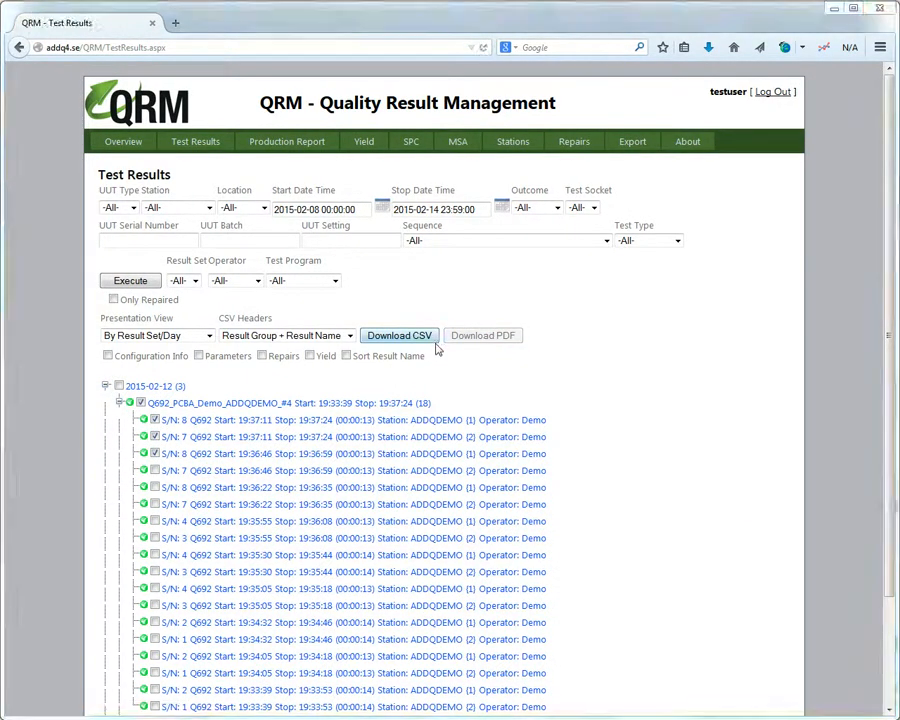
click(444, 279)
click(620, 366)
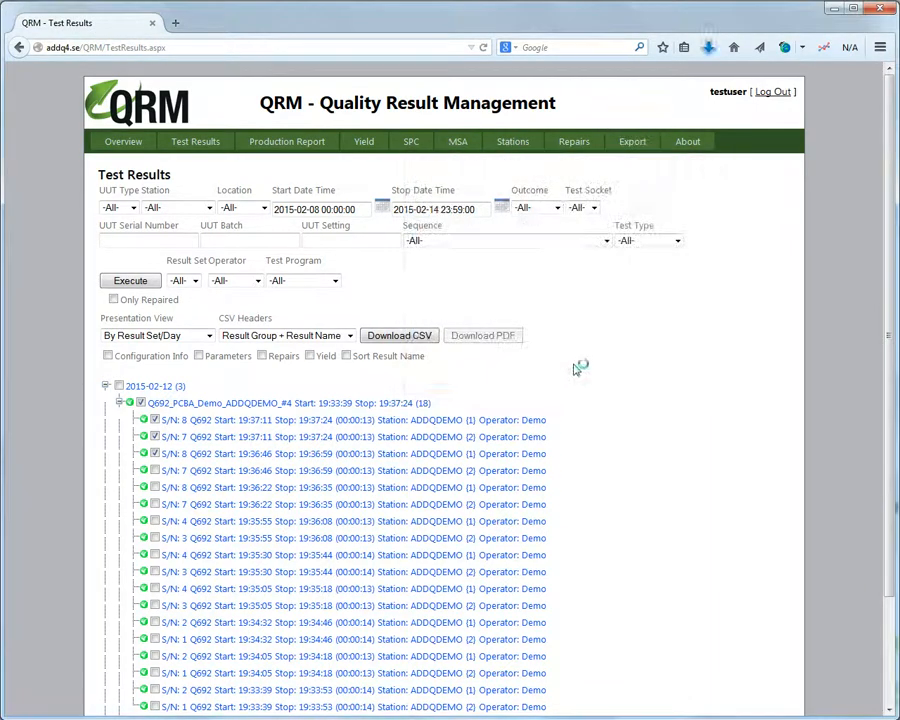
drag(705, 198, 722, 186)
click(694, 88)
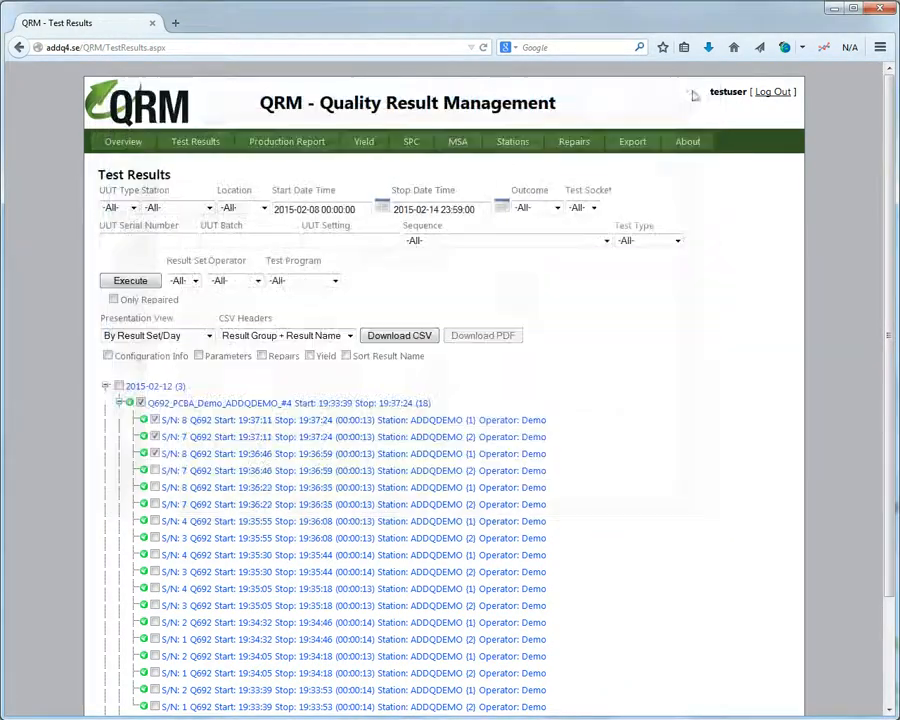
Select the entire Q692 result set and download it as a CSV file.
click(141, 402)
click(141, 402)
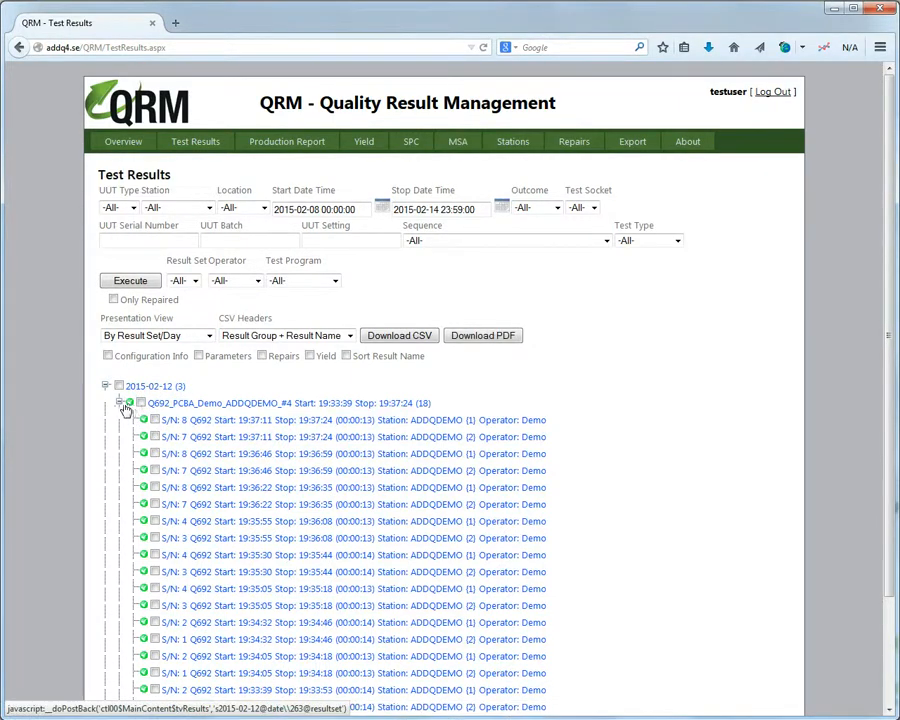
click(141, 403)
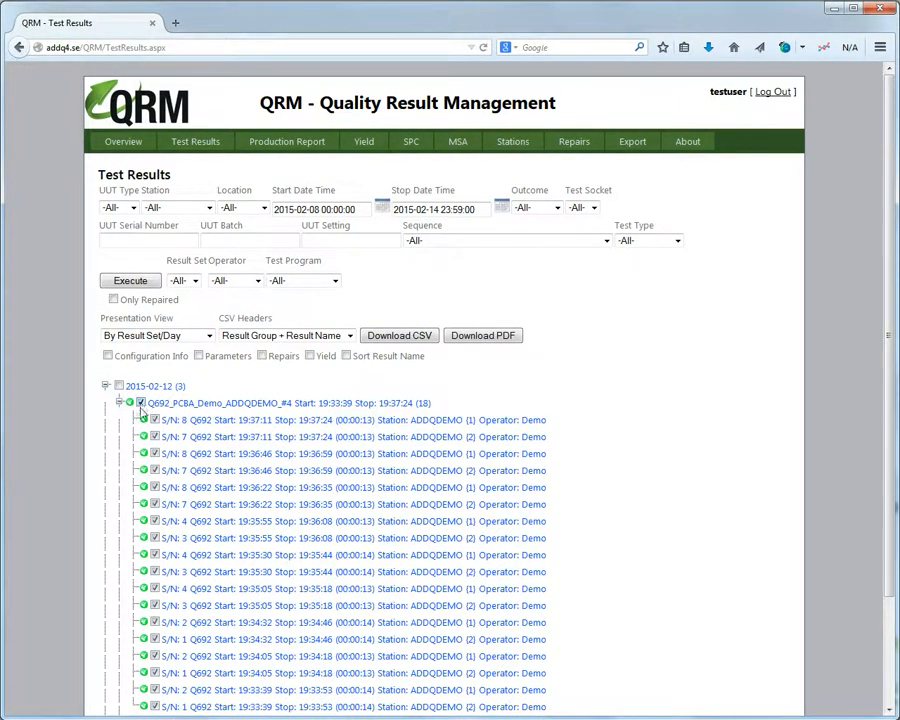
click(410, 338)
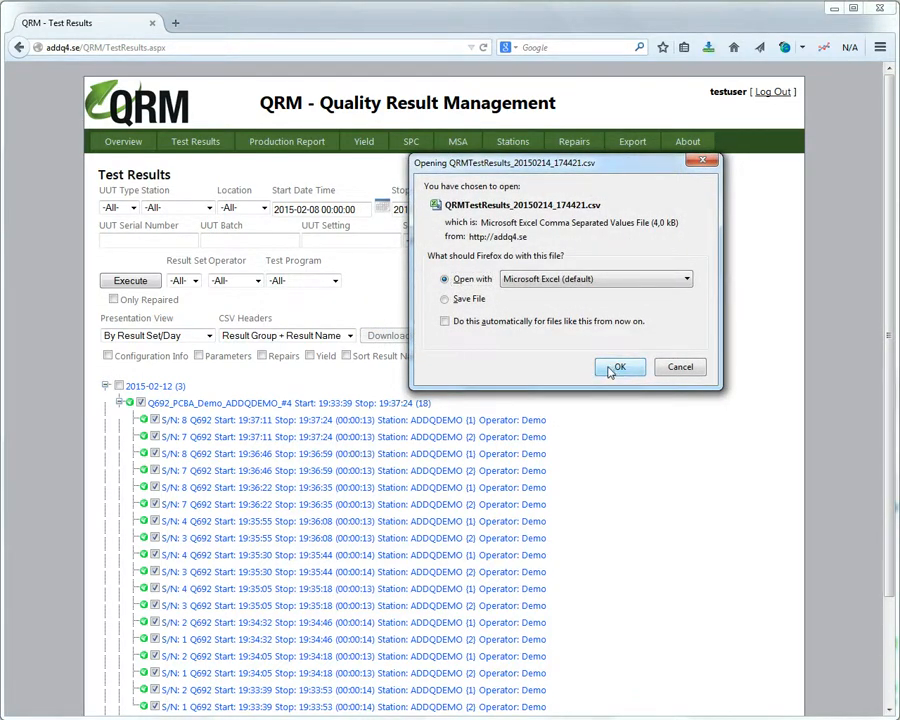
Open the CSV in Excel, widen column C for dates, auto-fit column E, and close it.
click(621, 366)
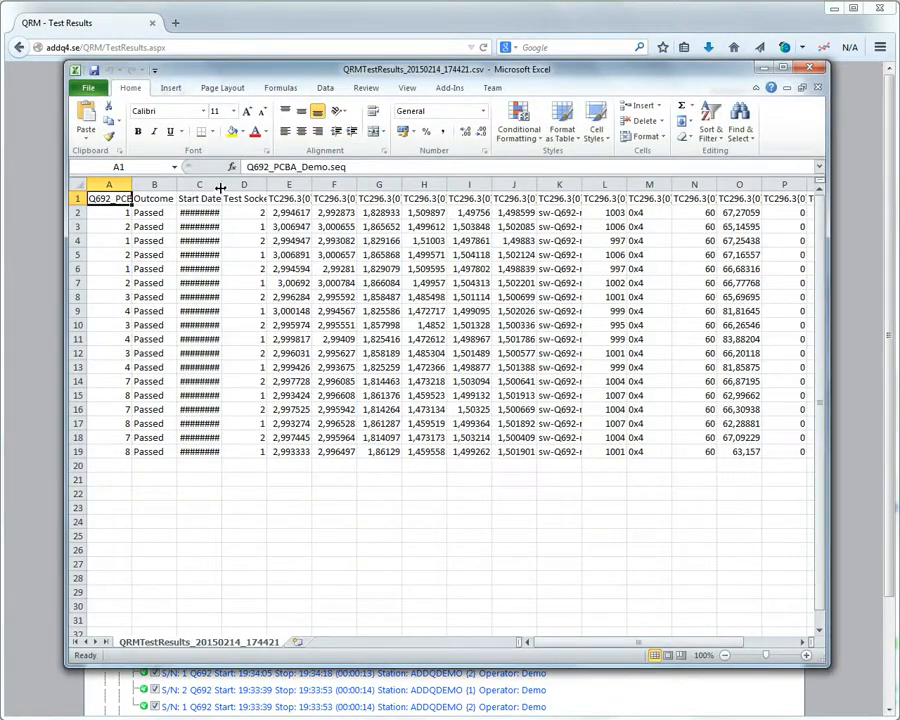
drag(221, 187, 267, 188)
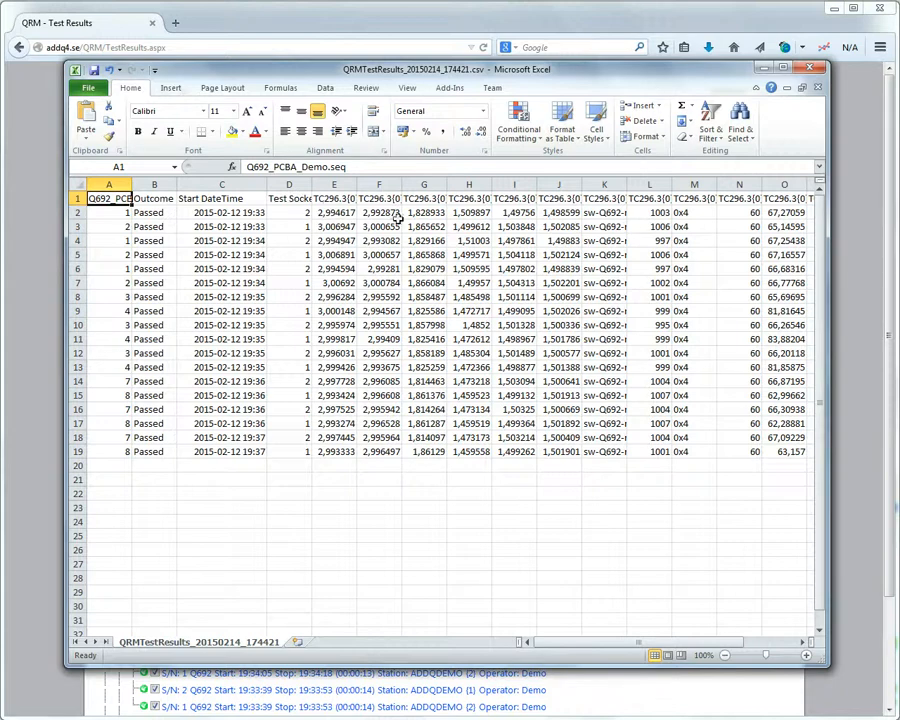
double_click(354, 187)
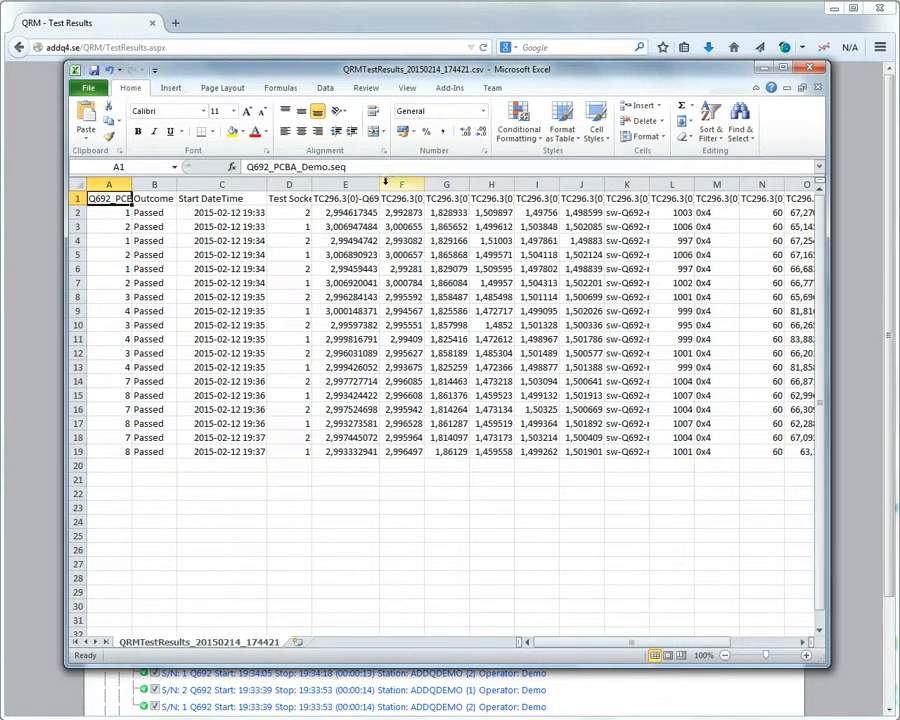
click(812, 68)
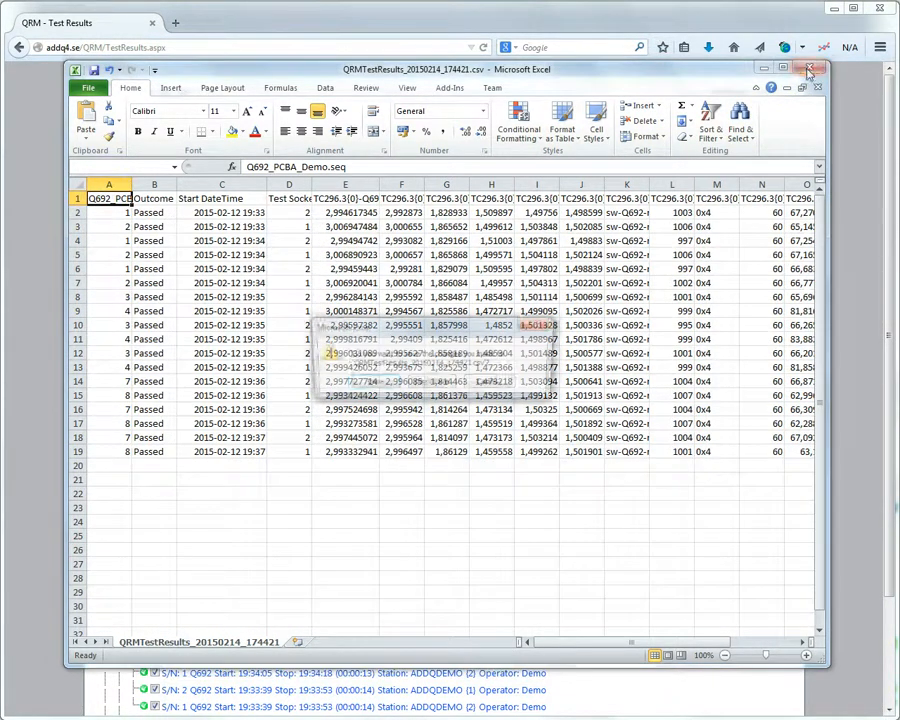
Discard the spreadsheet changes without saving and go to QRM's Production Report page.
click(430, 383)
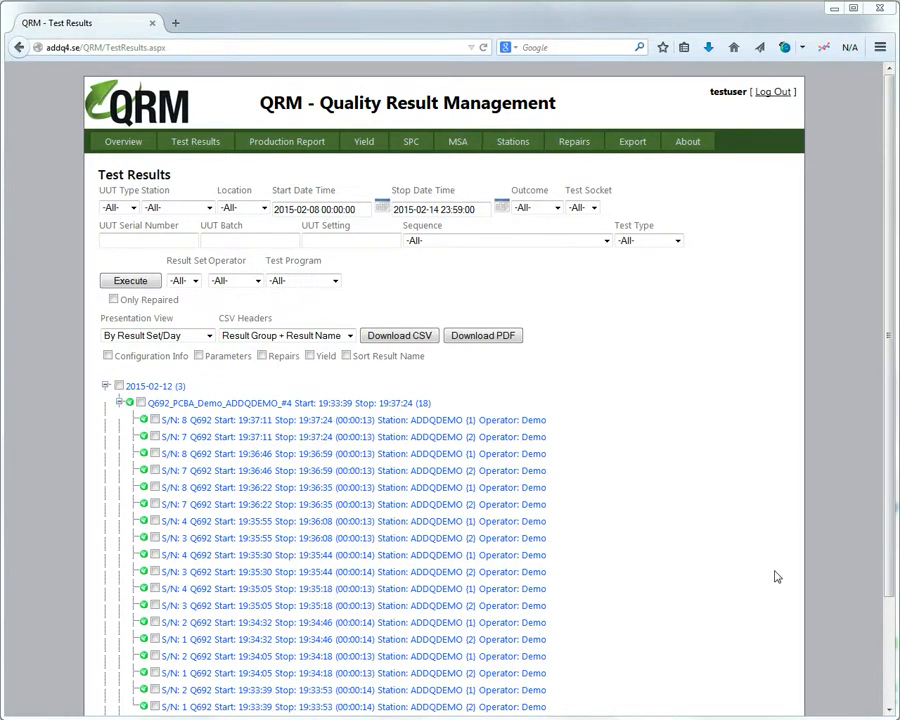
click(312, 146)
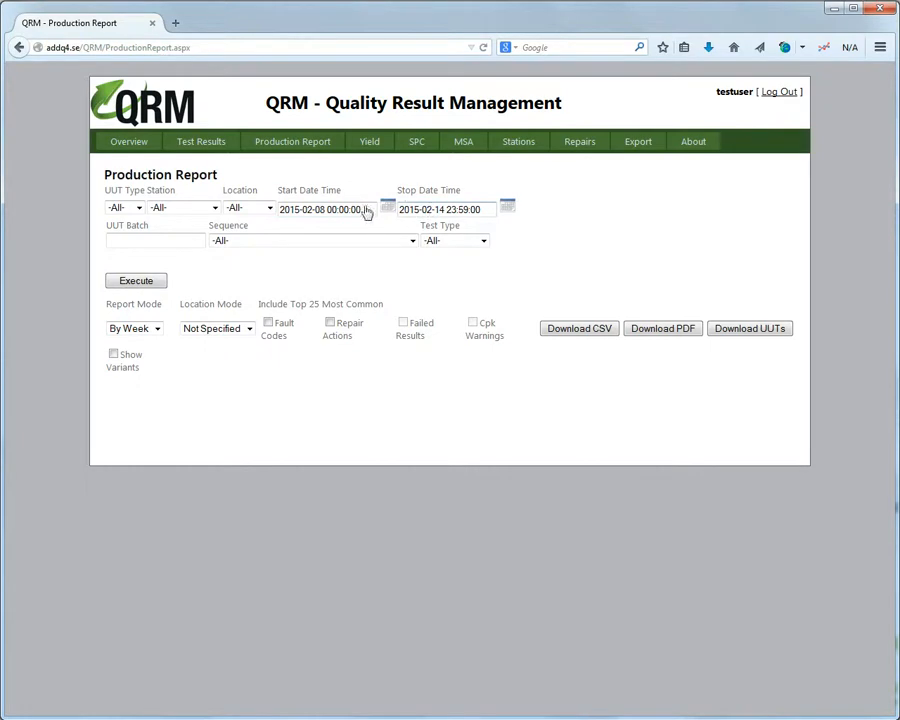
Execute the all-UUT production report, charting 2015-W06 and 2015-W07 first pass yield (320 units, 97,81 %).
click(132, 280)
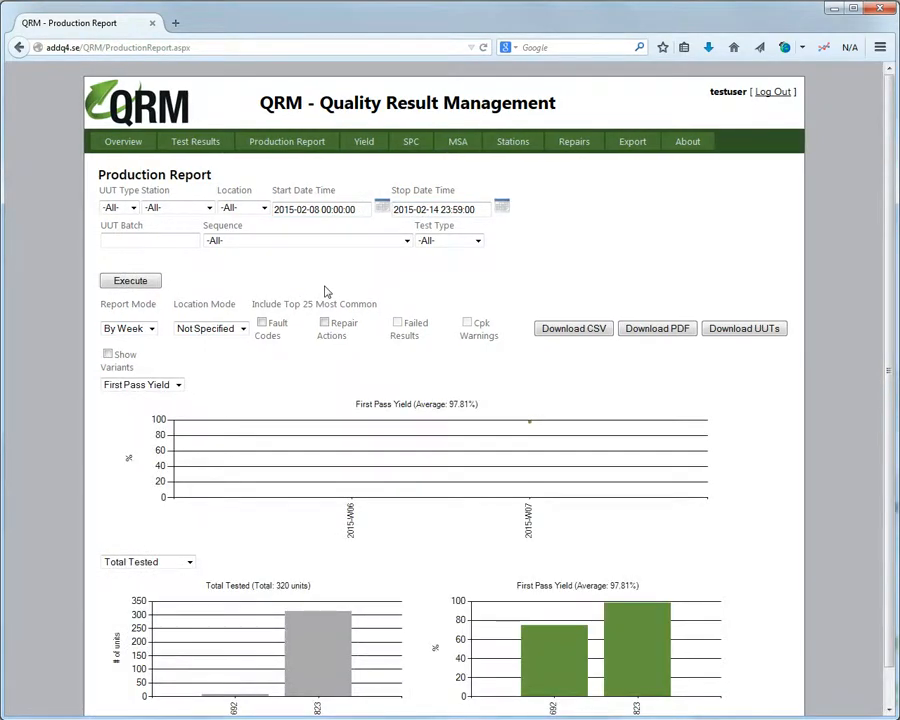
scroll(326, 291, down, 1)
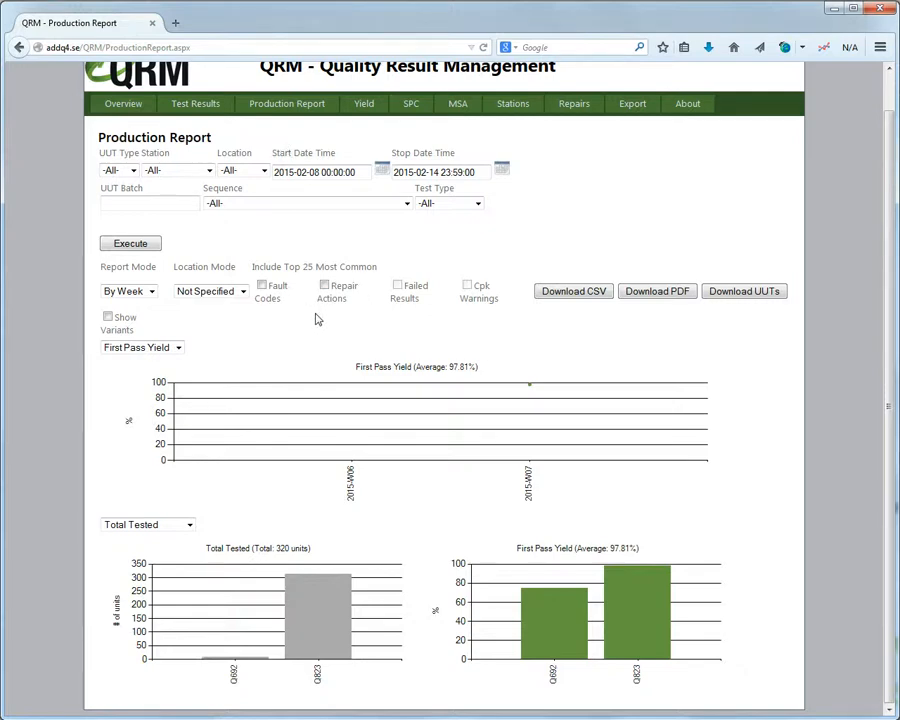
click(133, 171)
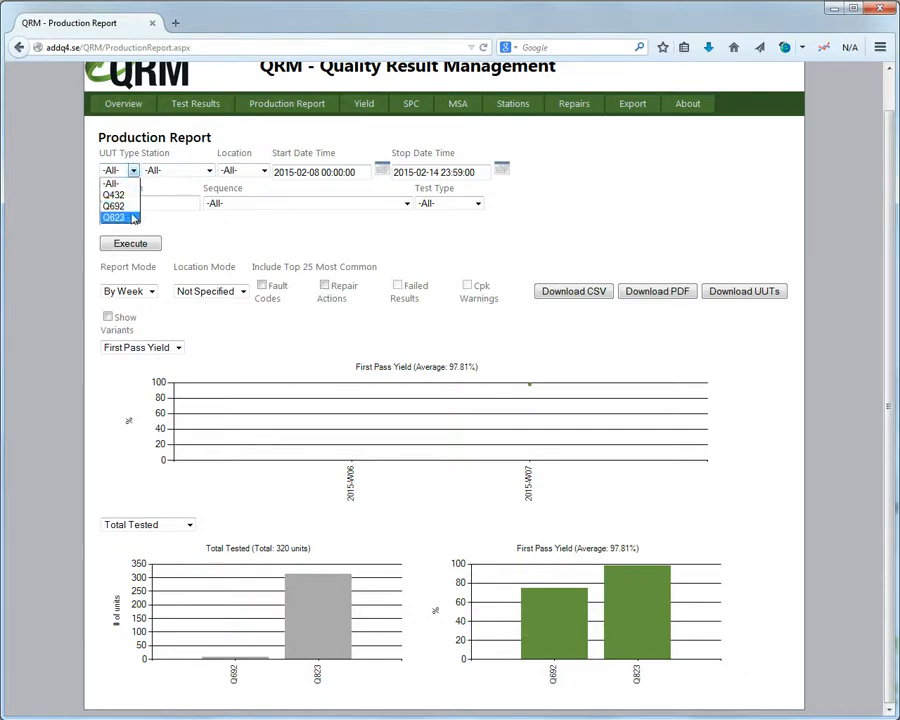
Rerun the production report for UUT type Q823 with Show Variants and Failed Results ticked.
click(130, 216)
click(146, 246)
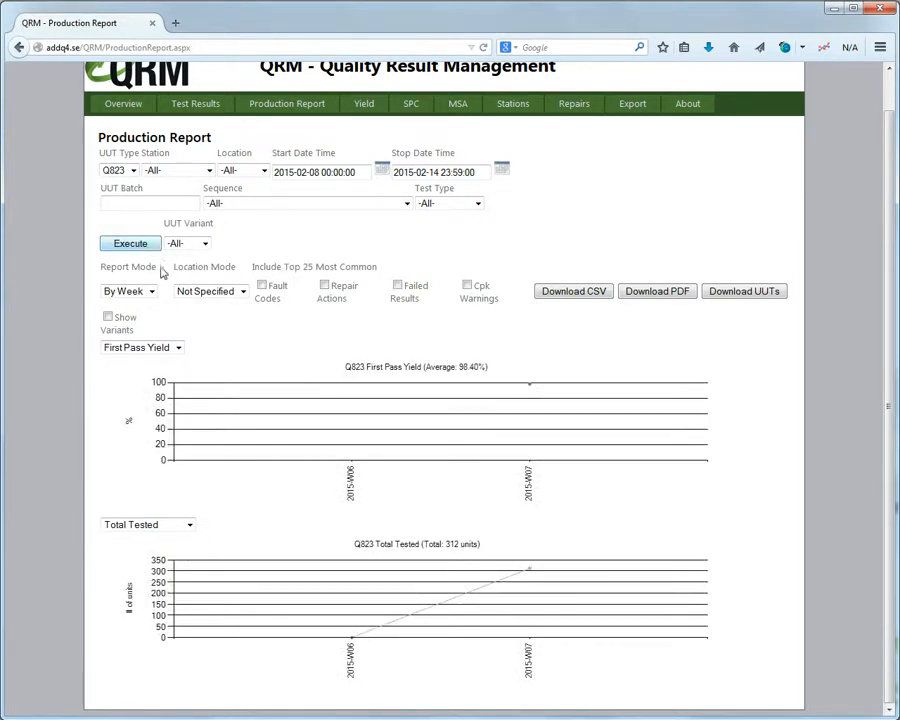
click(108, 317)
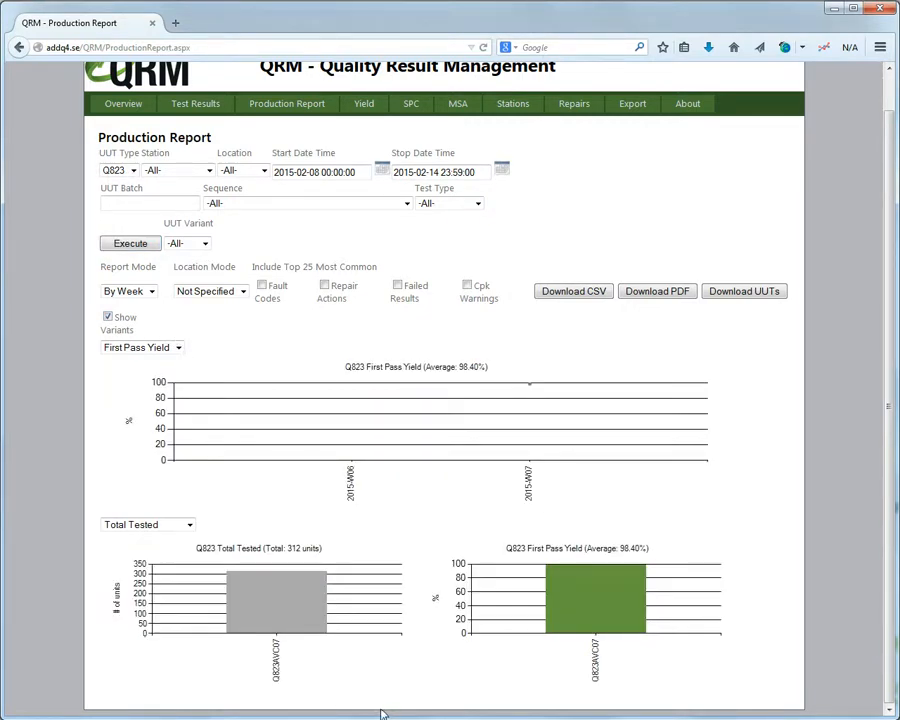
click(398, 287)
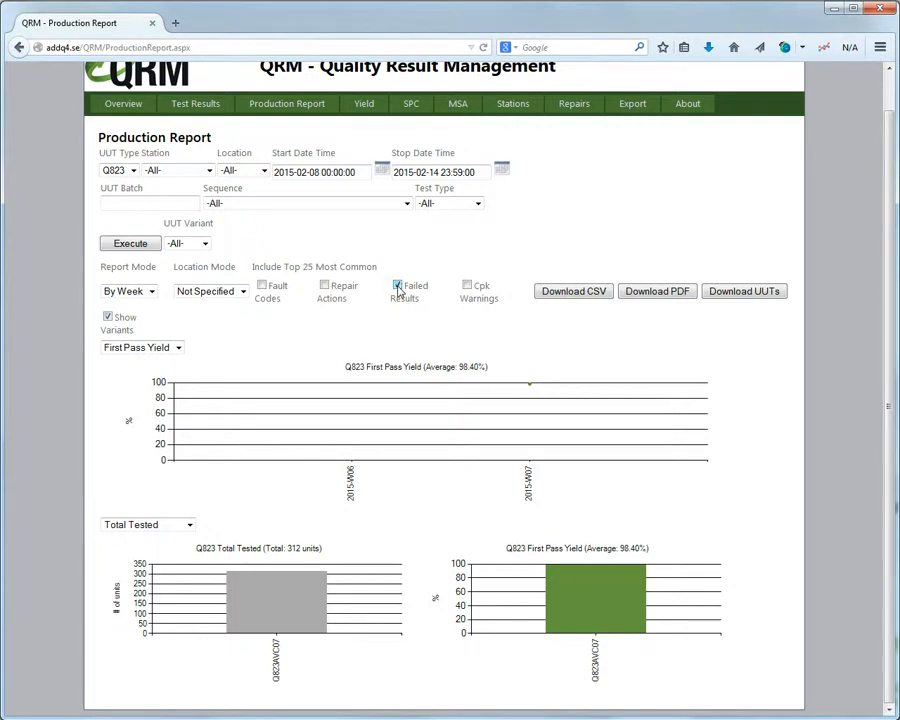
click(128, 245)
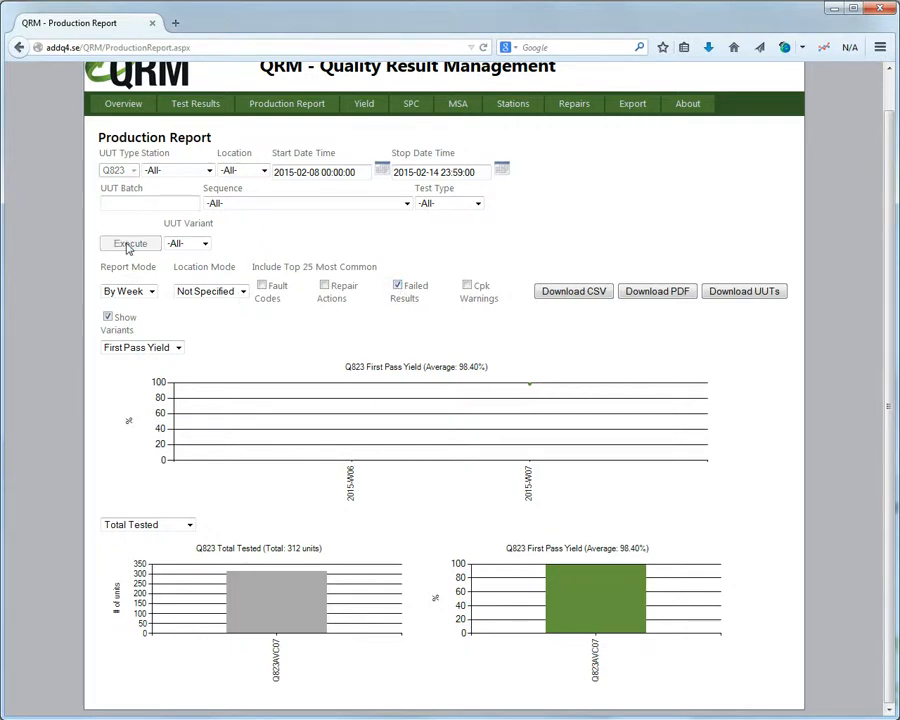
Enlarge the Top 25 failed results chart, then return to the standard report charts.
scroll(240, 361, down, 3)
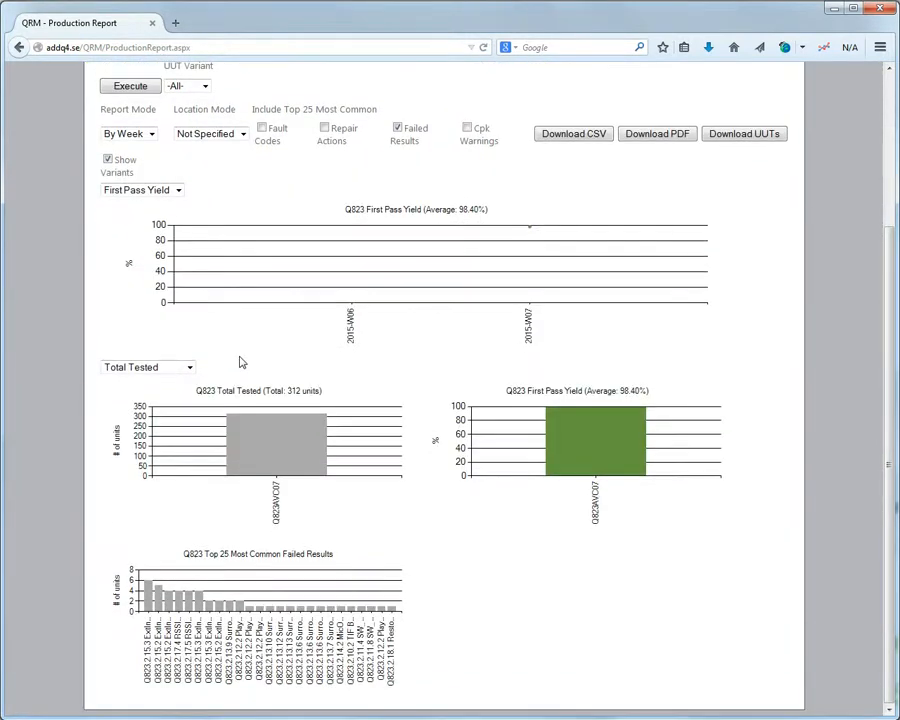
click(253, 556)
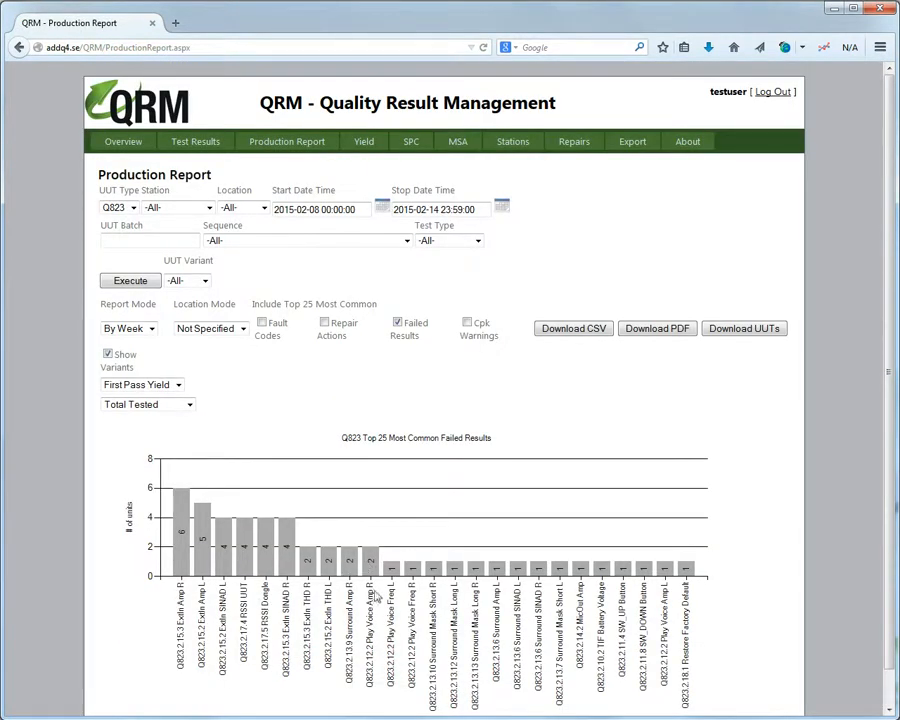
click(457, 577)
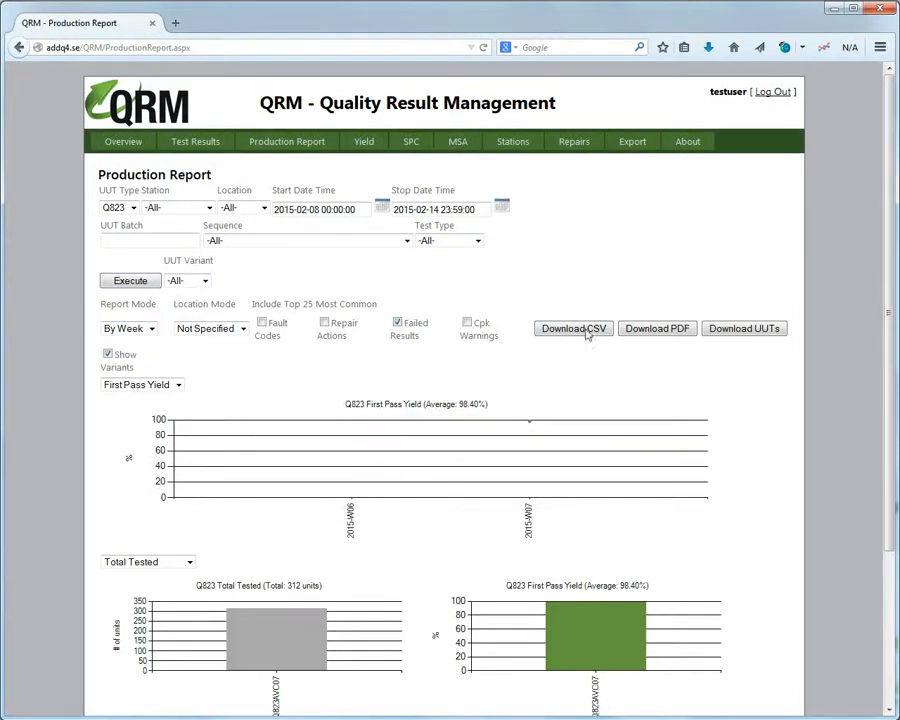
Open ProductionReport_Q823_20150214_174600.pdf in Adobe Reader and scroll to its second page.
click(648, 330)
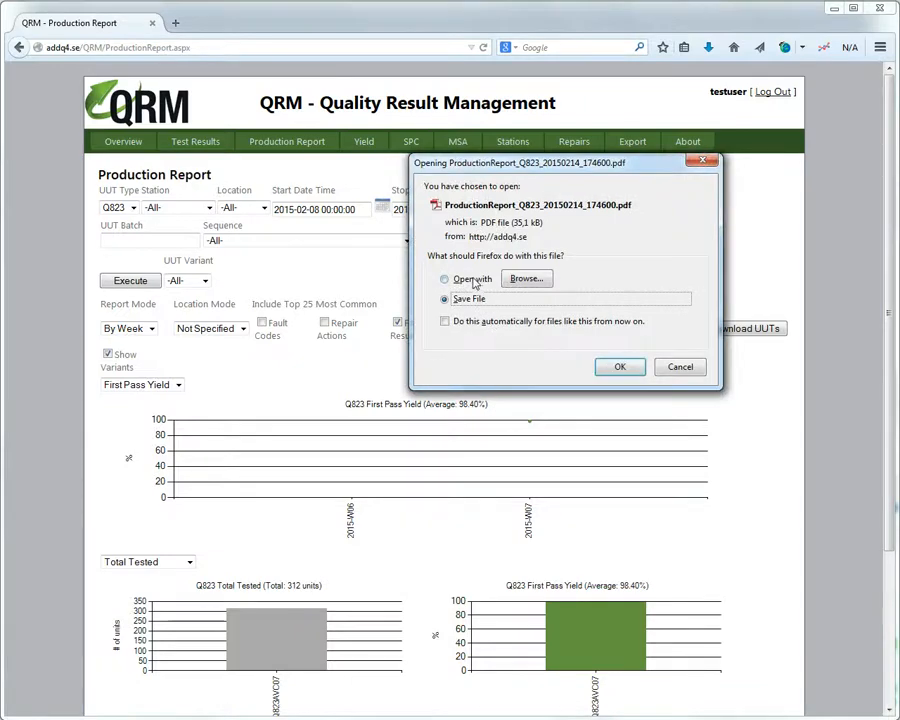
click(472, 281)
click(619, 366)
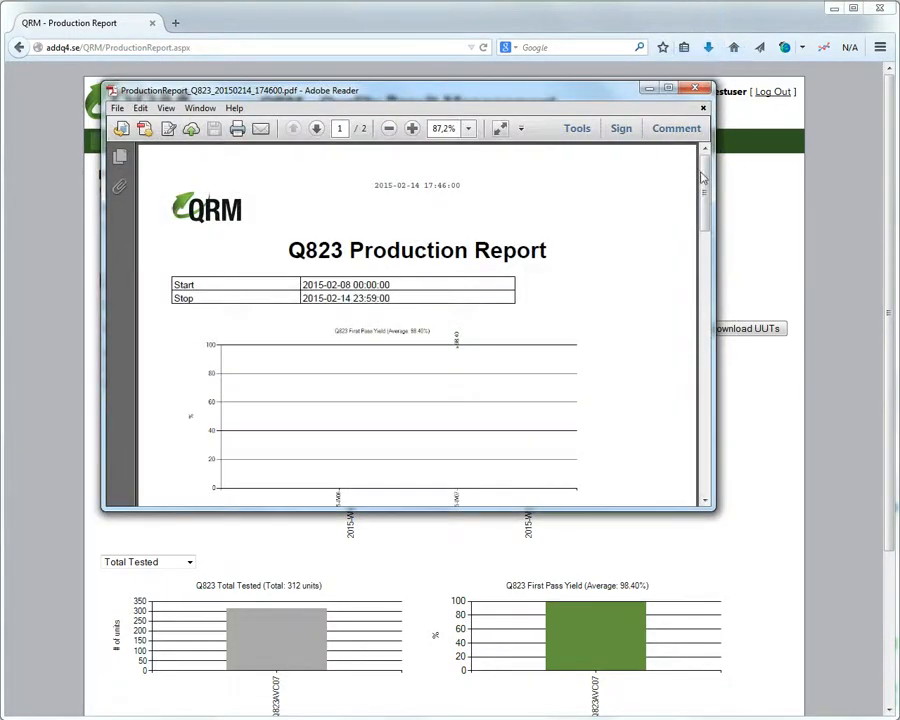
drag(702, 177, 707, 96)
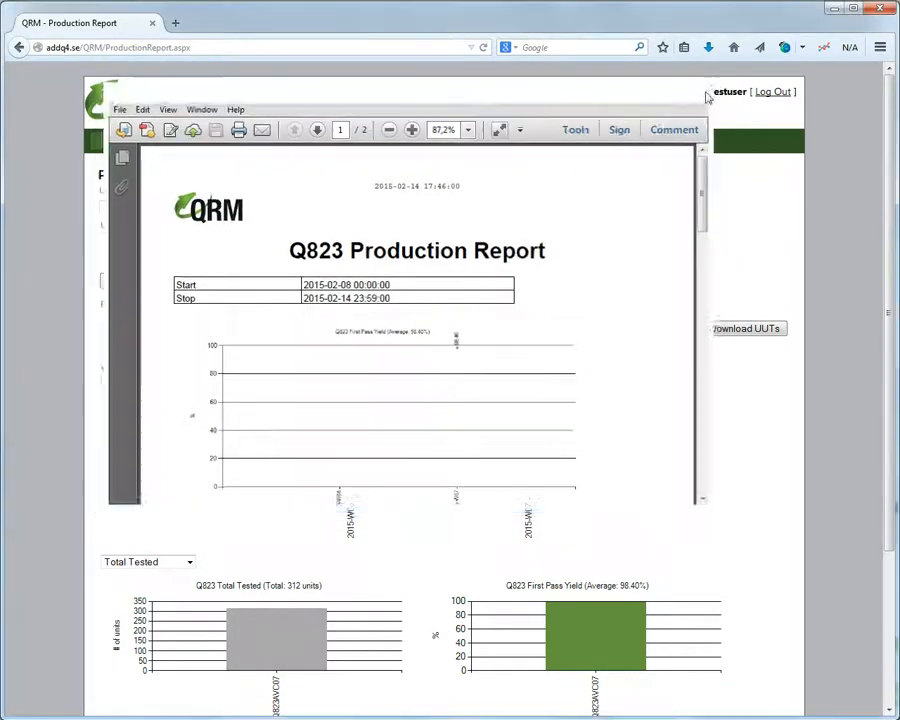
Open ProductionReportDataUUTs_Q823_20150214_174610.csv in Excel and widen the date and serial number columns.
click(720, 331)
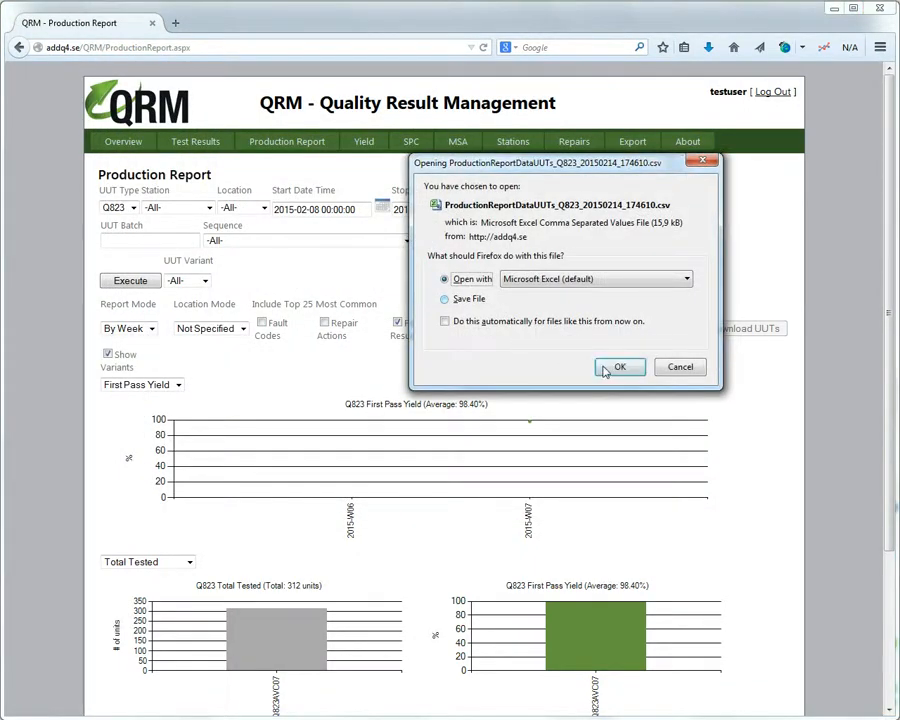
click(617, 367)
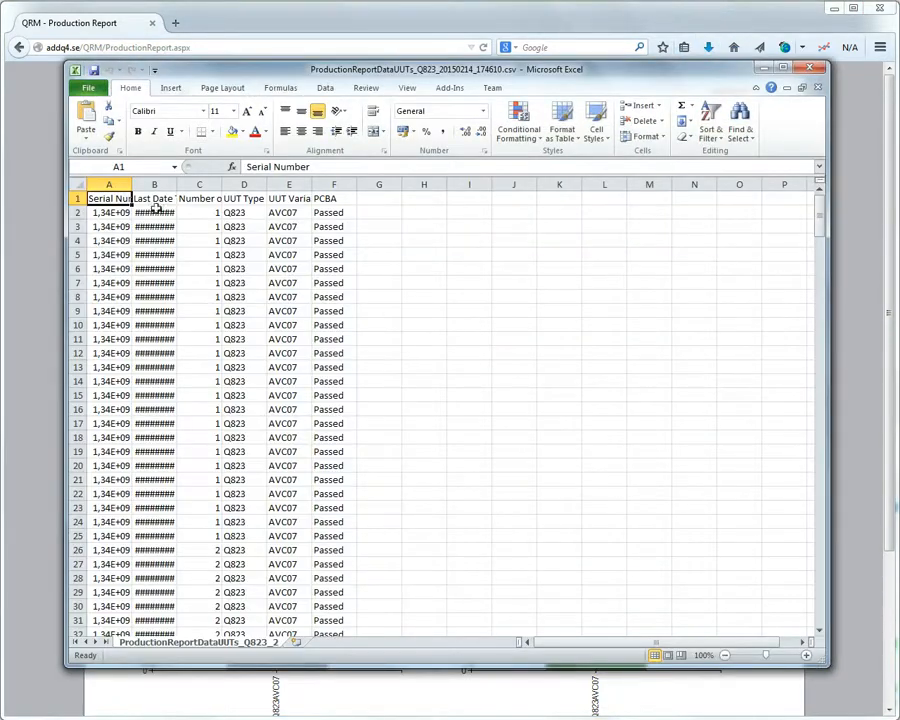
double_click(177, 184)
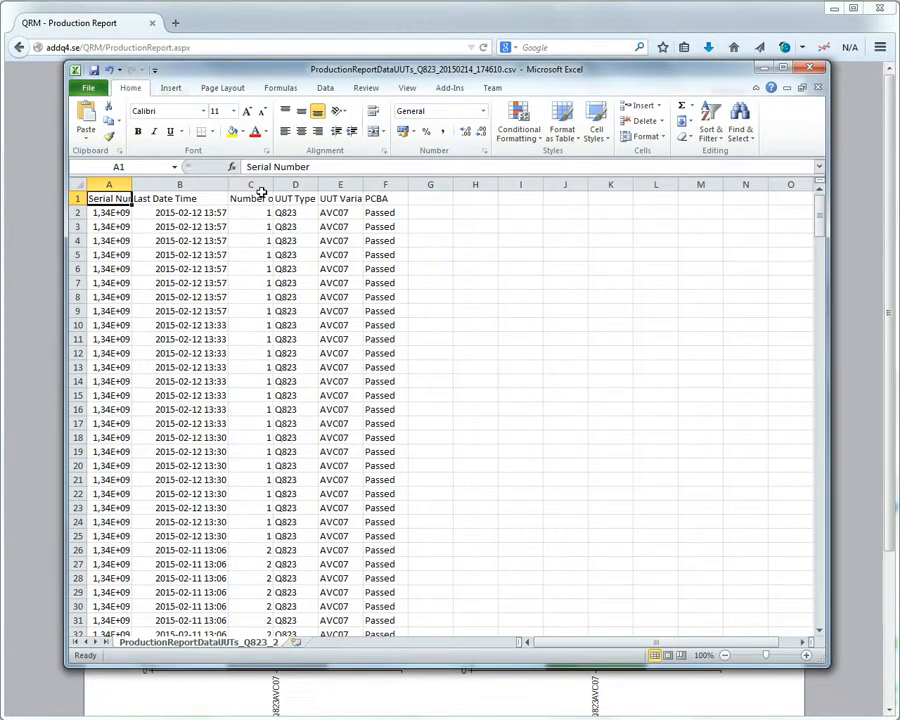
mouse_move(820, 218)
mouse_down()
mouse_move(820, 268)
mouse_move(820, 198)
mouse_up()
drag(131, 185, 185, 185)
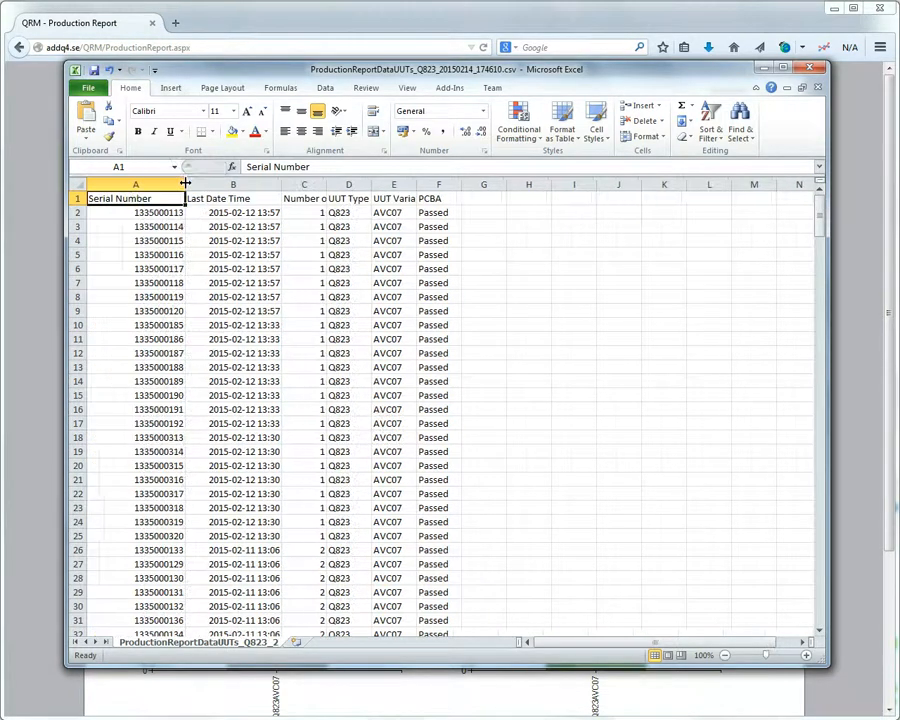
drag(822, 215, 812, 80)
Close the CSV in Excel without saving, then switch to QRM's Yield page.
click(809, 70)
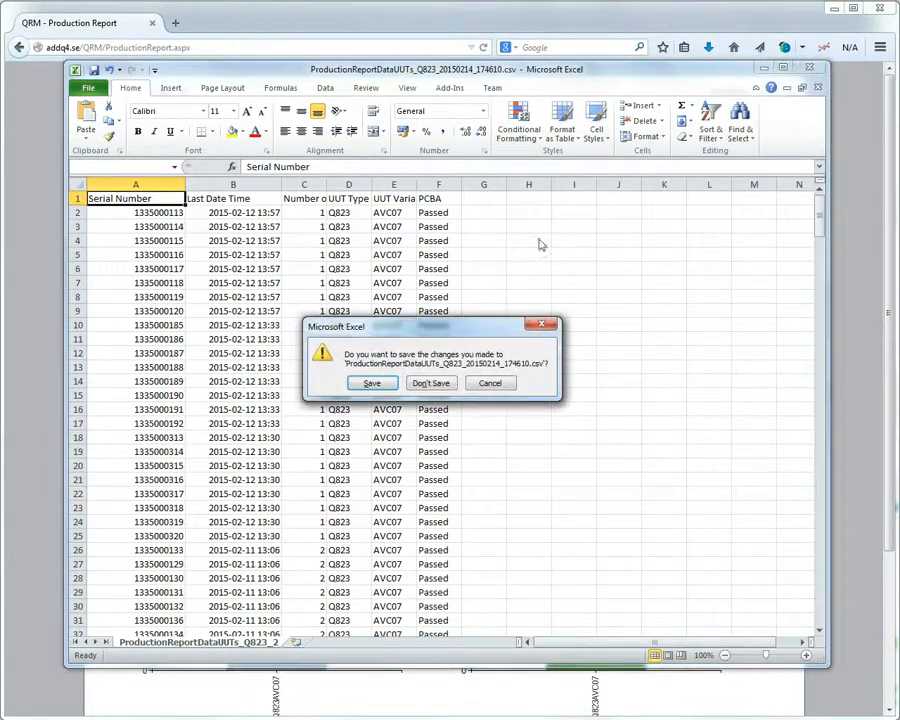
click(418, 378)
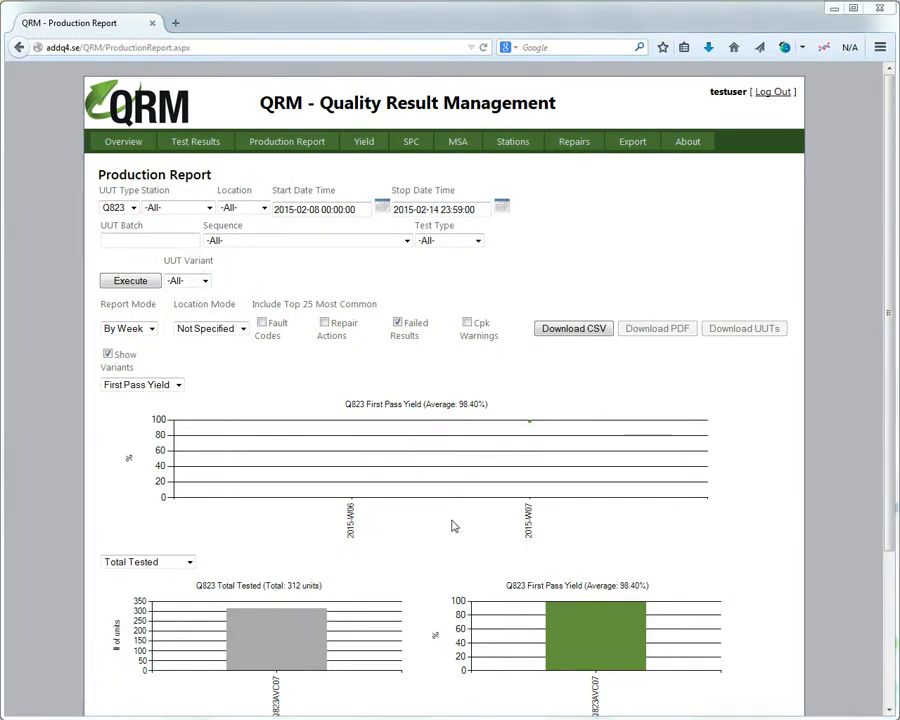
click(368, 146)
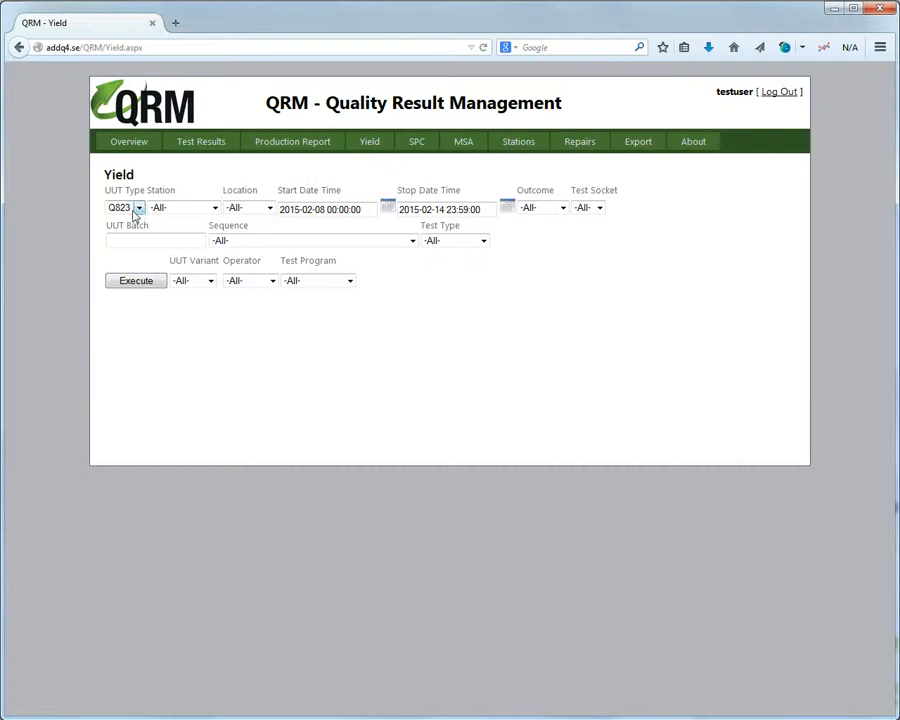
Execute the Yield query for Q823 covering 2015-02-08 to 2015-02-14.
click(152, 284)
click(147, 287)
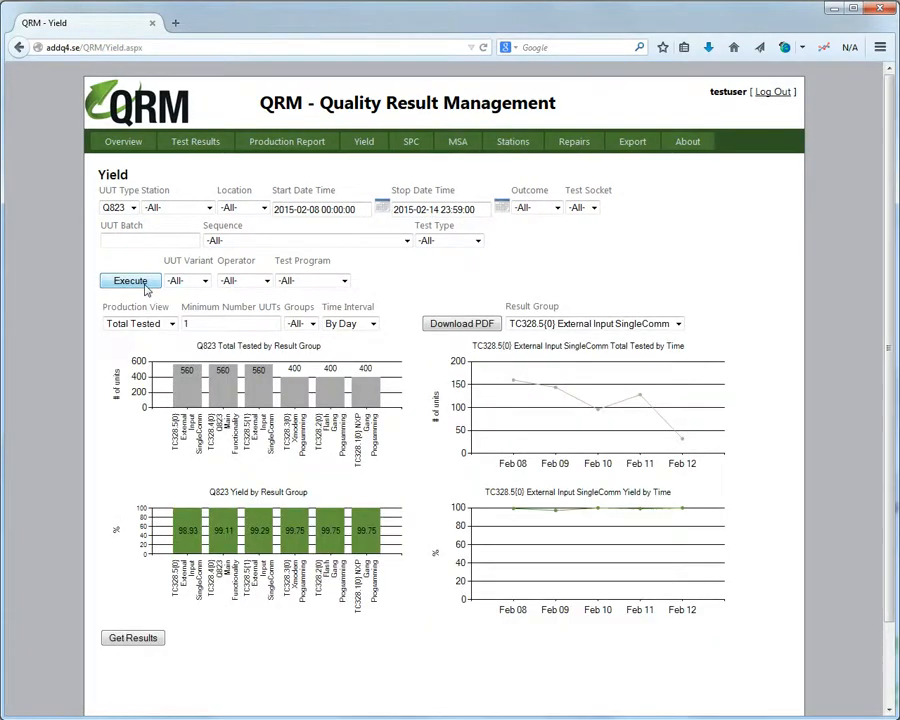
scroll(147, 290, down, 2)
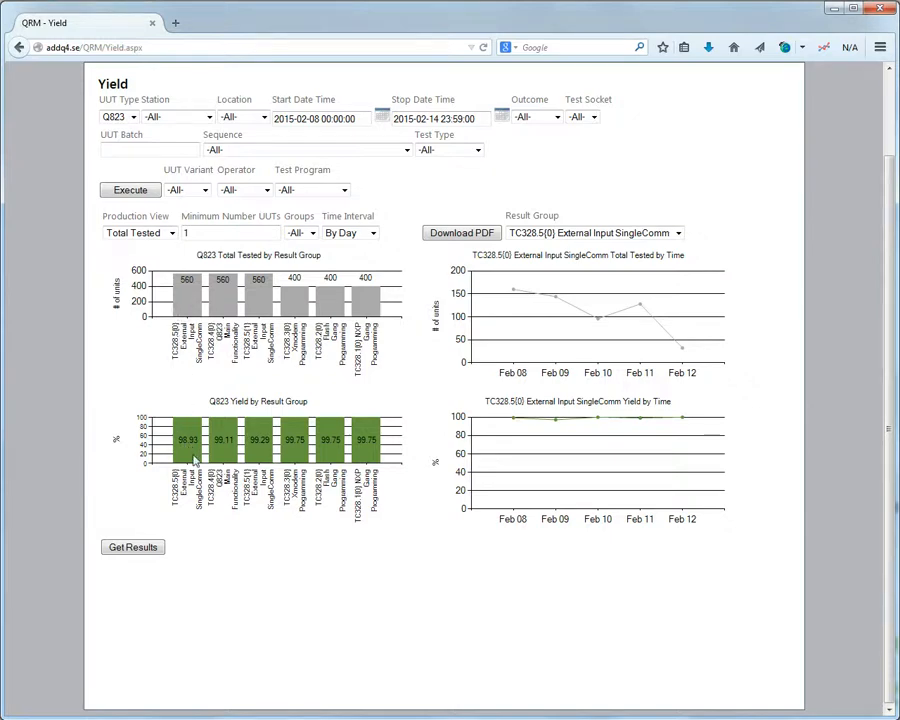
Keep the first result group and enlarge the daily yield-by-time chart.
click(670, 234)
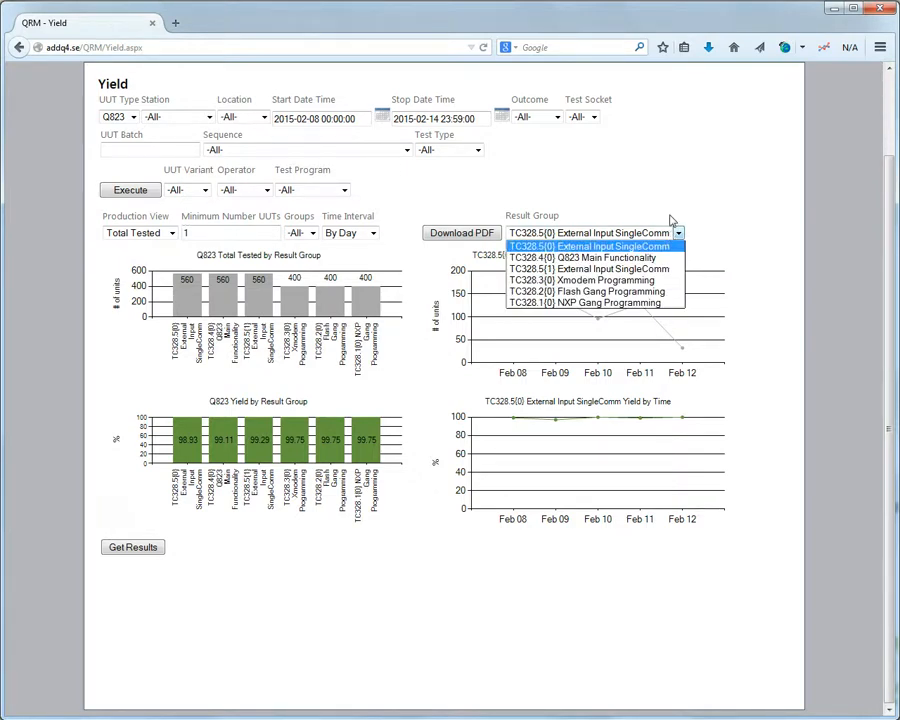
click(600, 247)
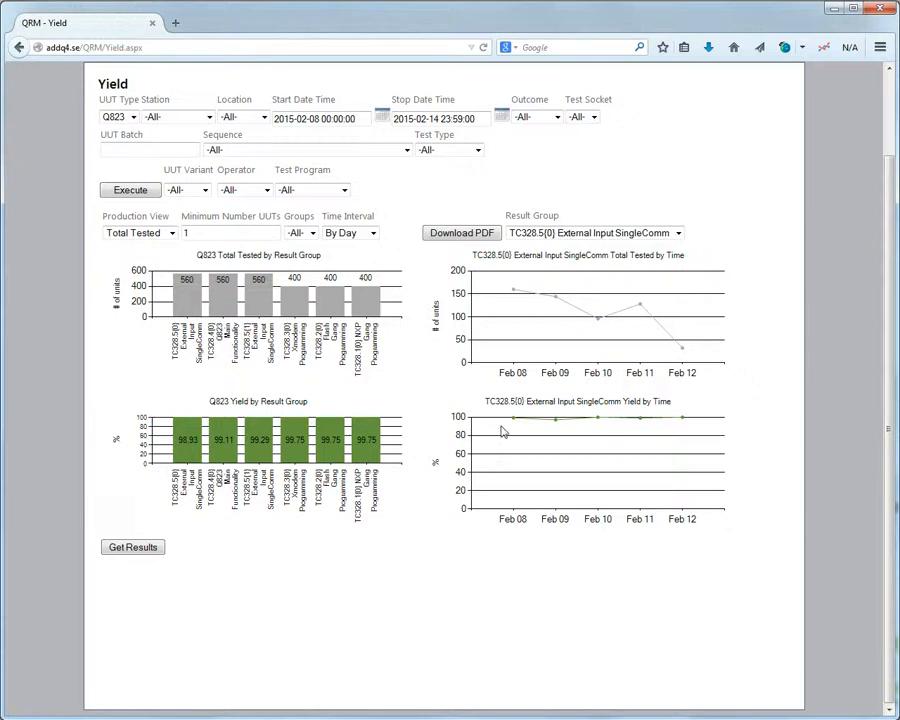
click(580, 452)
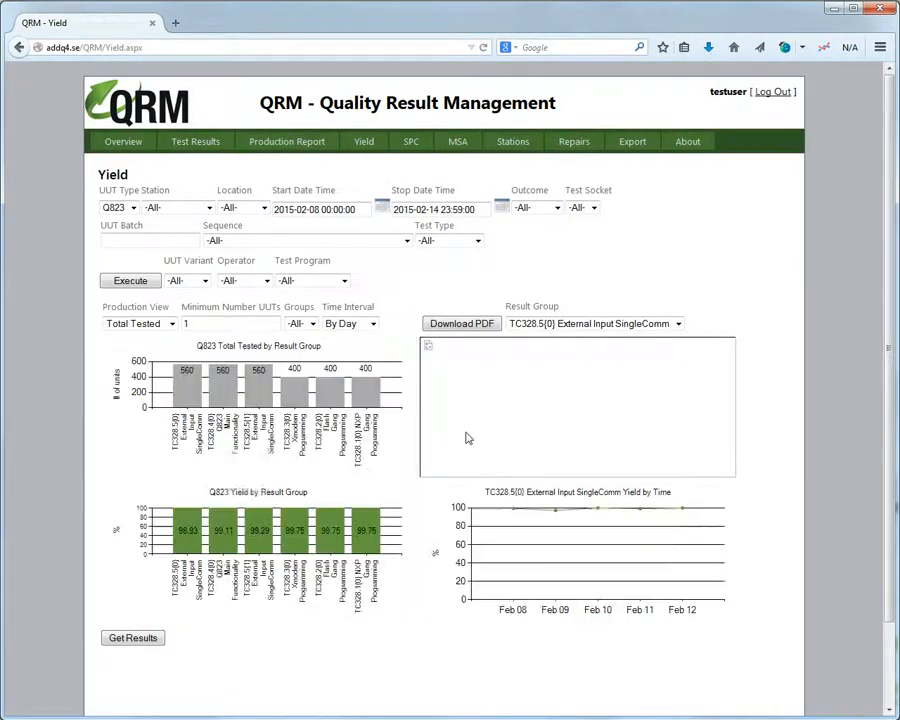
click(372, 324)
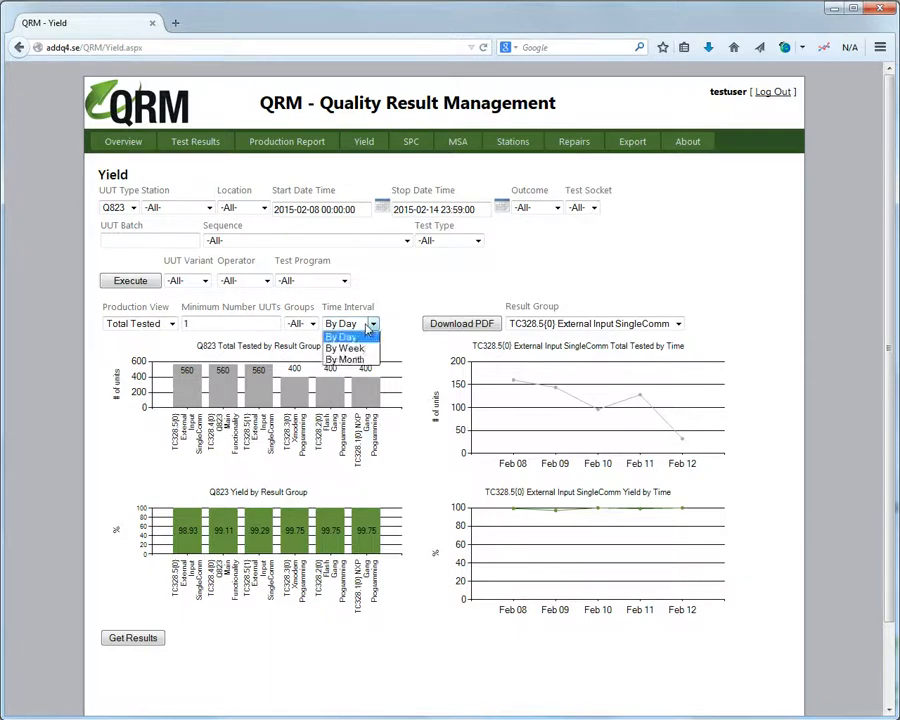
click(368, 329)
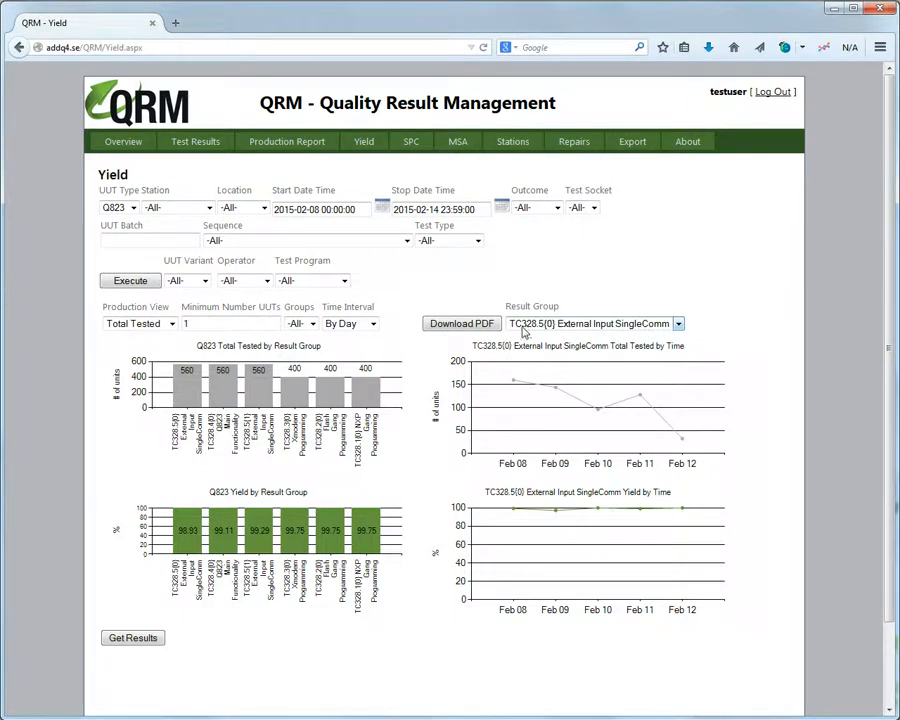
List the individual Q823 result names with yields, starting from ExtIn Amp R at 98,93 %.
click(144, 641)
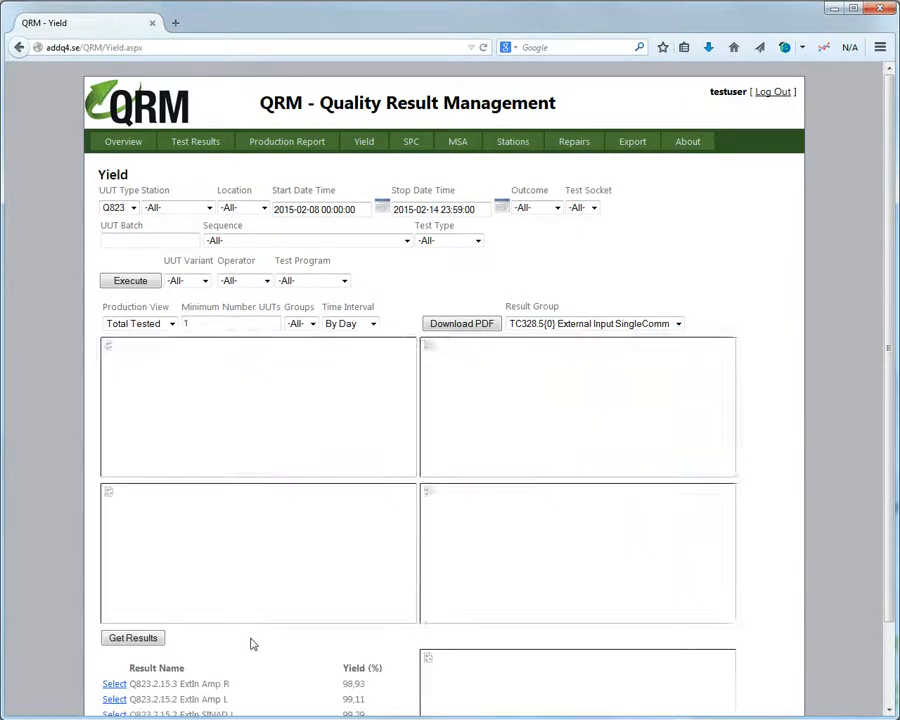
scroll(251, 641, down, 2)
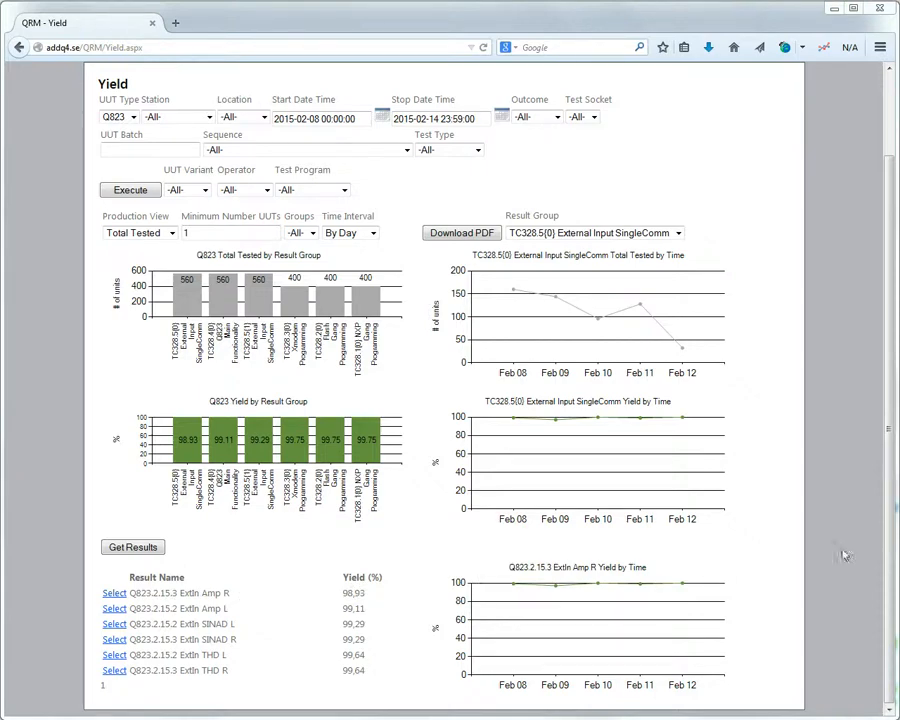
scroll(893, 530, up, 2)
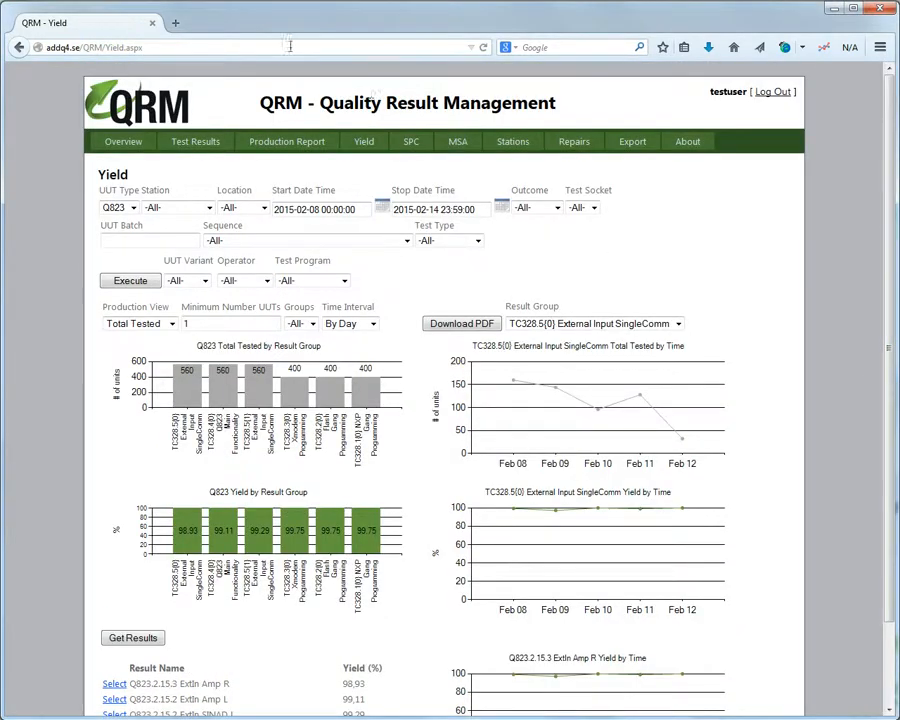
Run SPC for Q823.2.15.3 ExtIn Amp R and view its charts over 560 samples.
click(411, 144)
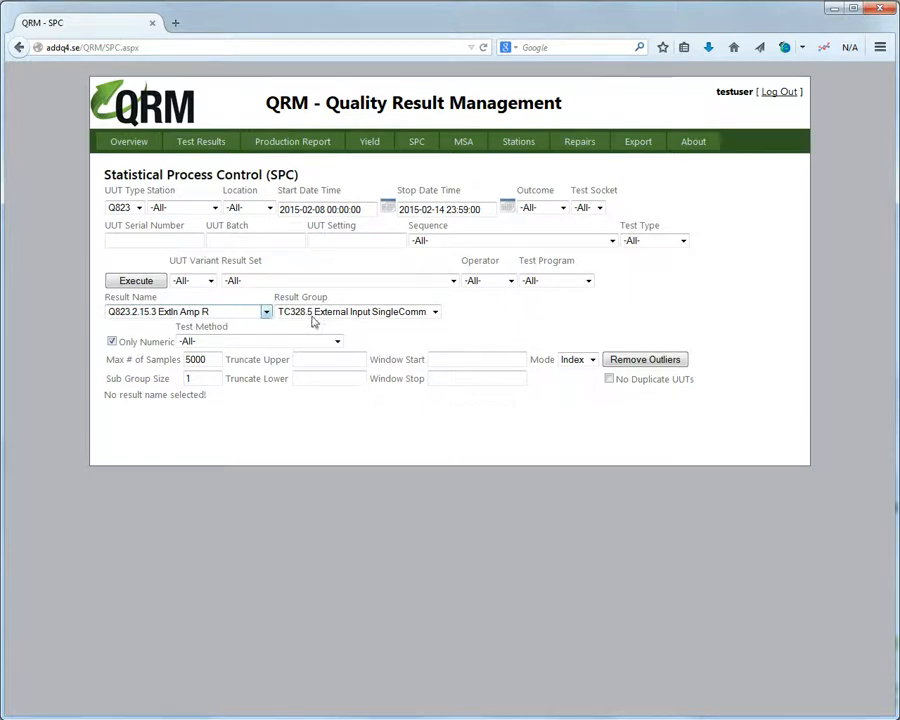
click(155, 284)
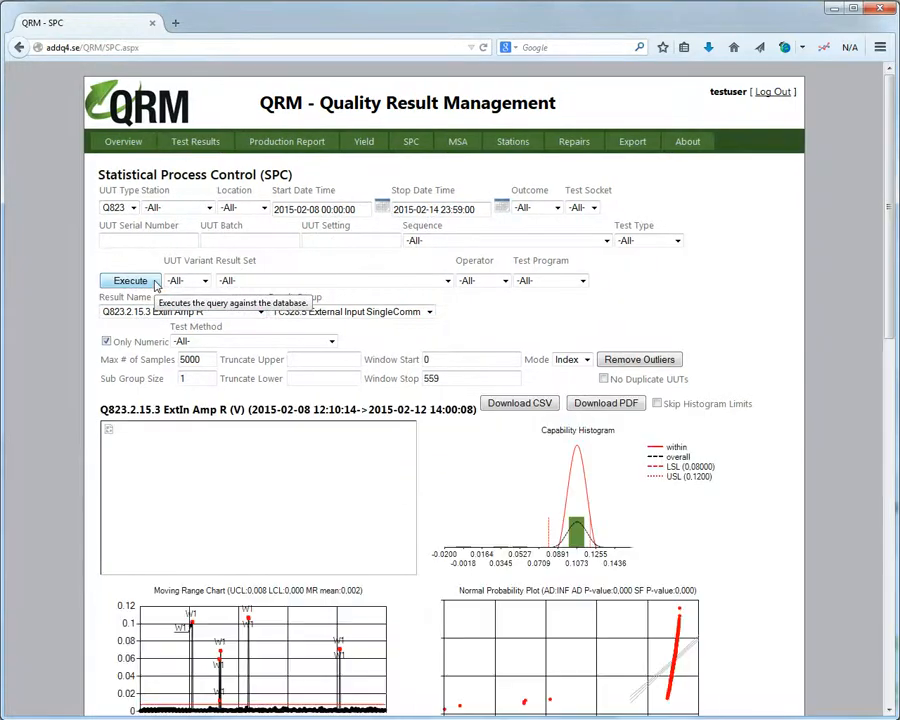
scroll(155, 285, down, 3)
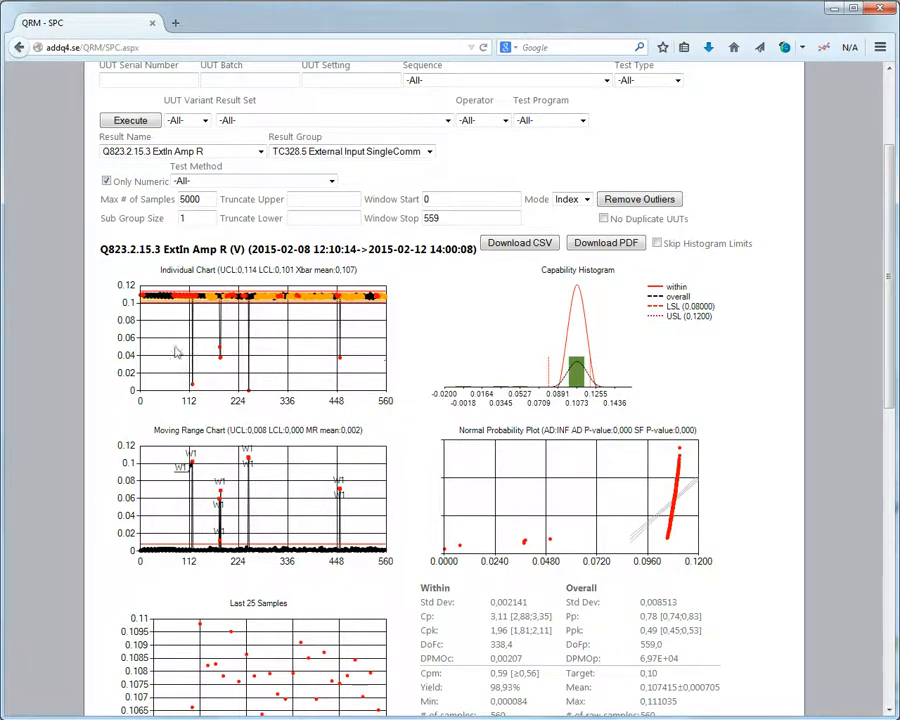
Remove outliers, leaving 554 samples with Cpk 3,74 and Ppk 3,38, and inspect the enlarged histogram.
click(642, 200)
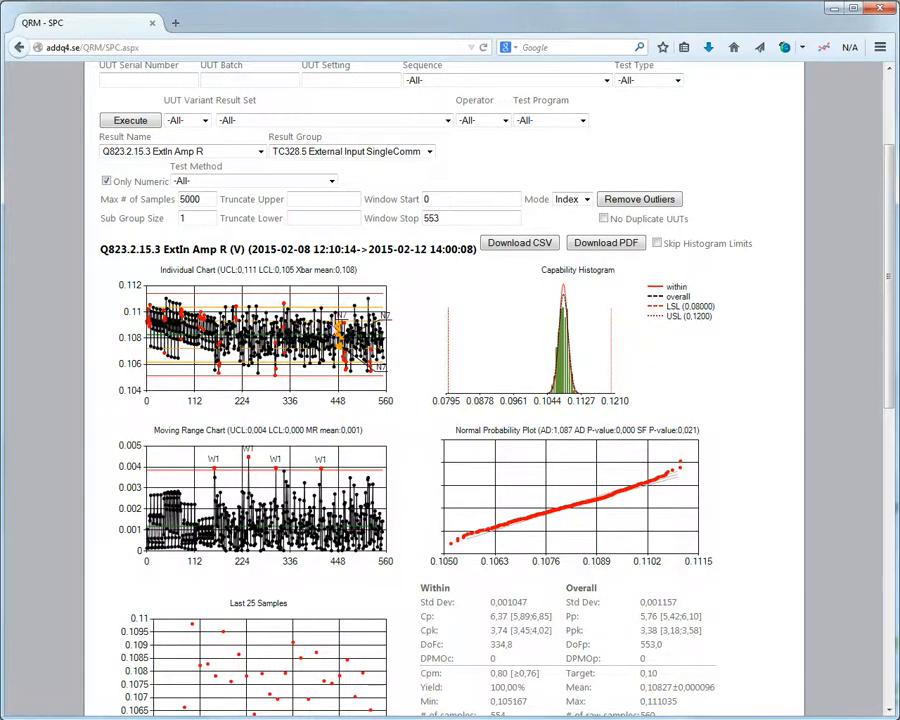
click(563, 378)
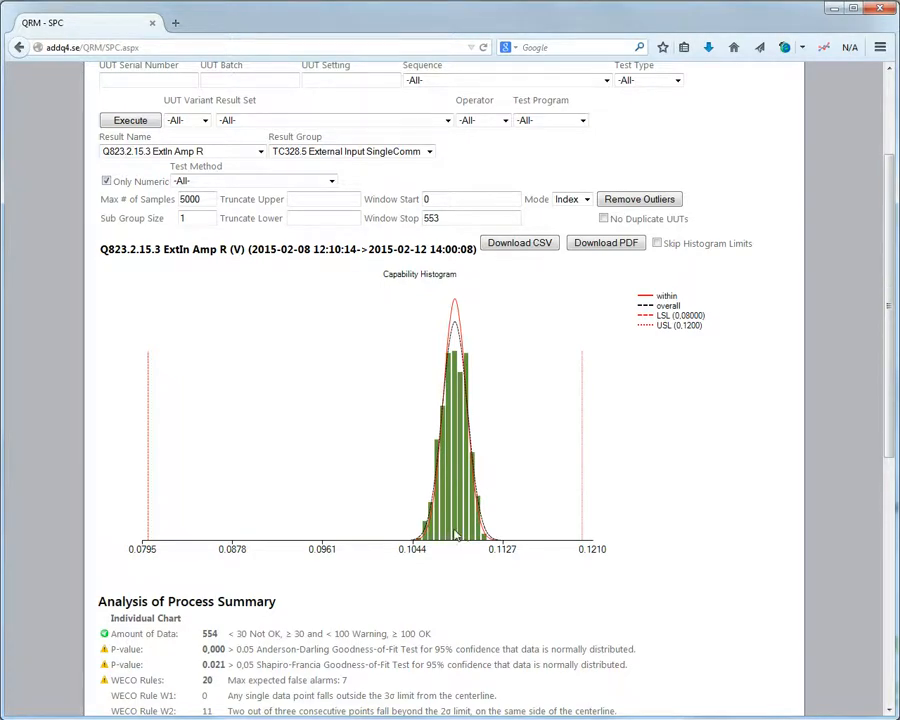
click(368, 536)
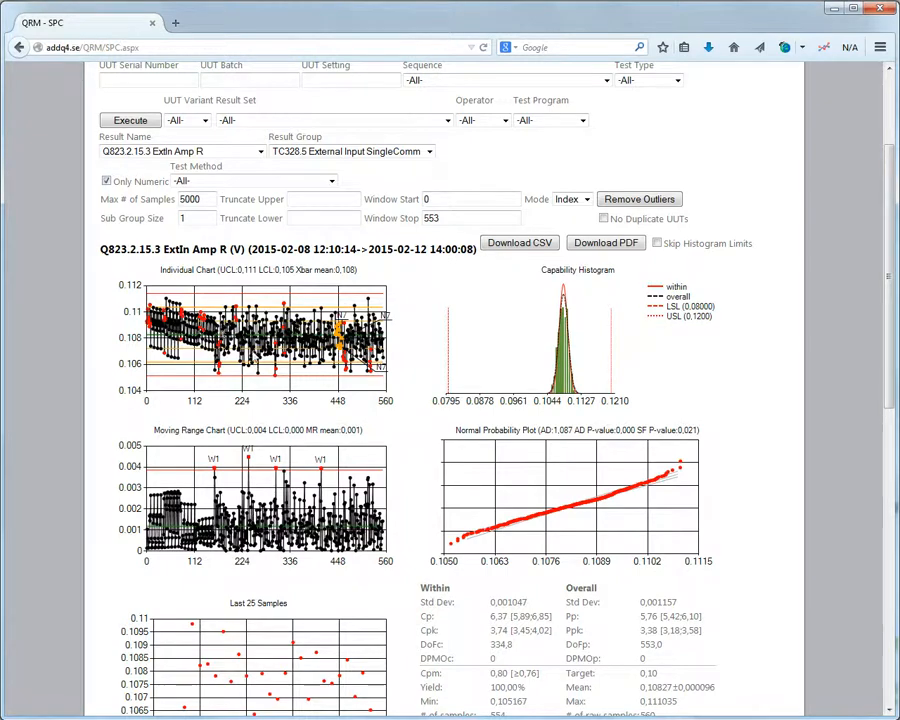
Keep UUT Variant Result Set at -All- and set Test Type to PCBA.
scroll(182, 252, up, 2)
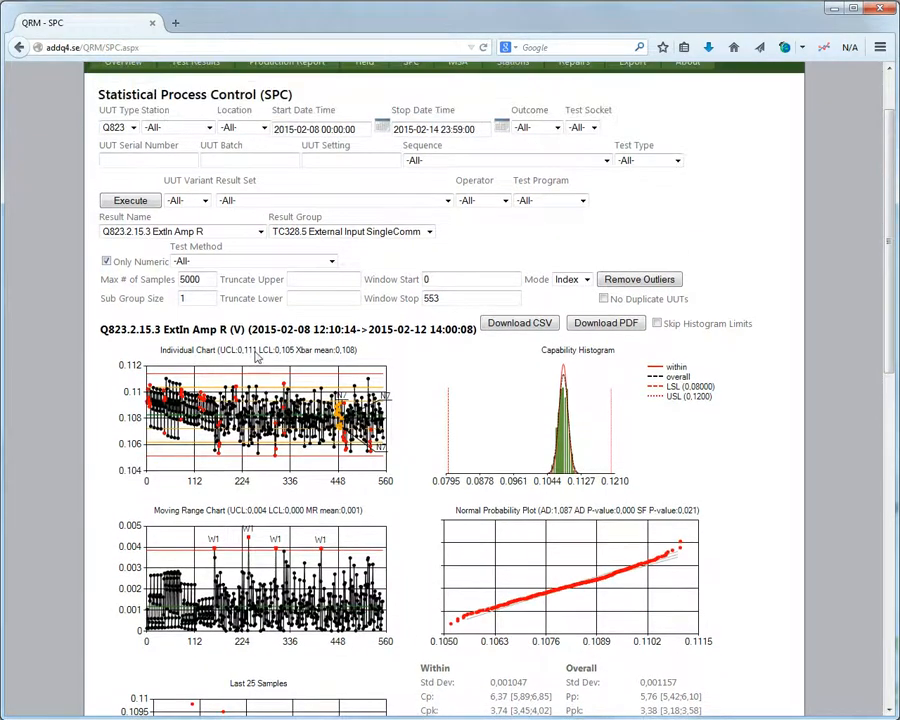
click(240, 200)
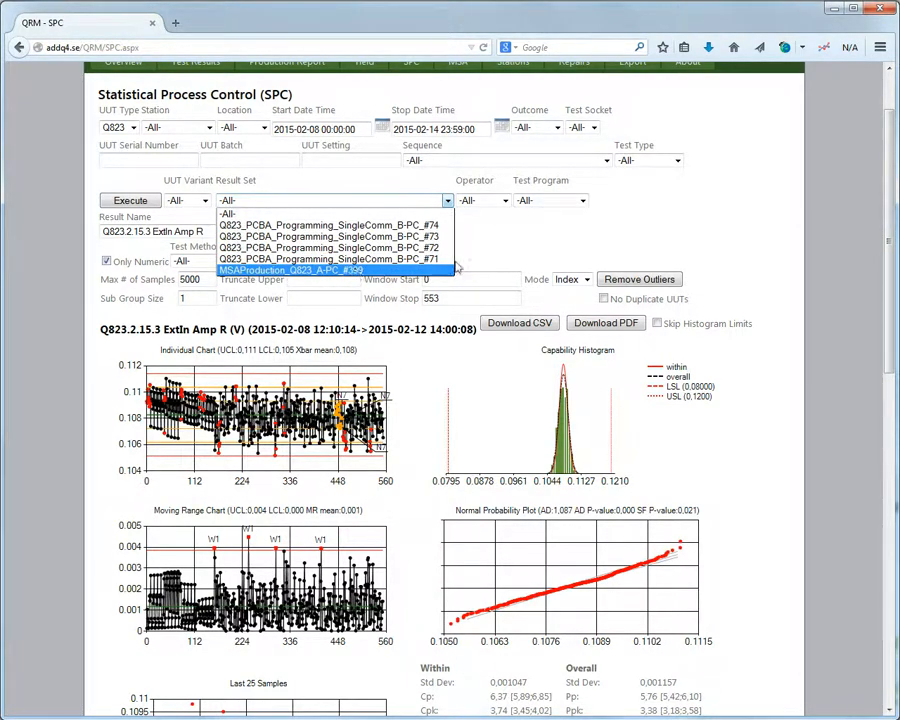
click(240, 213)
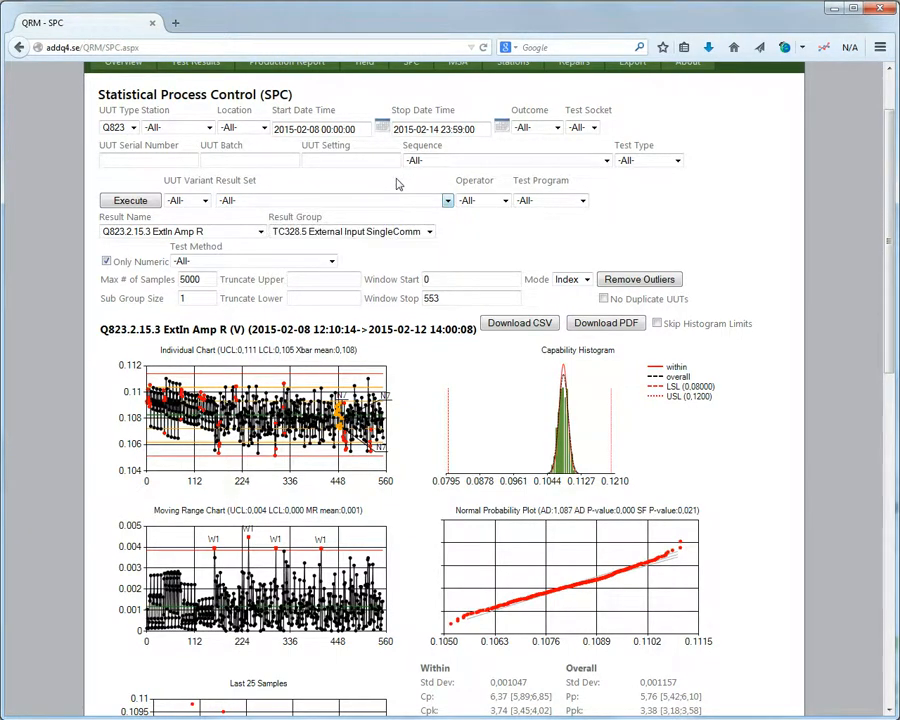
click(677, 160)
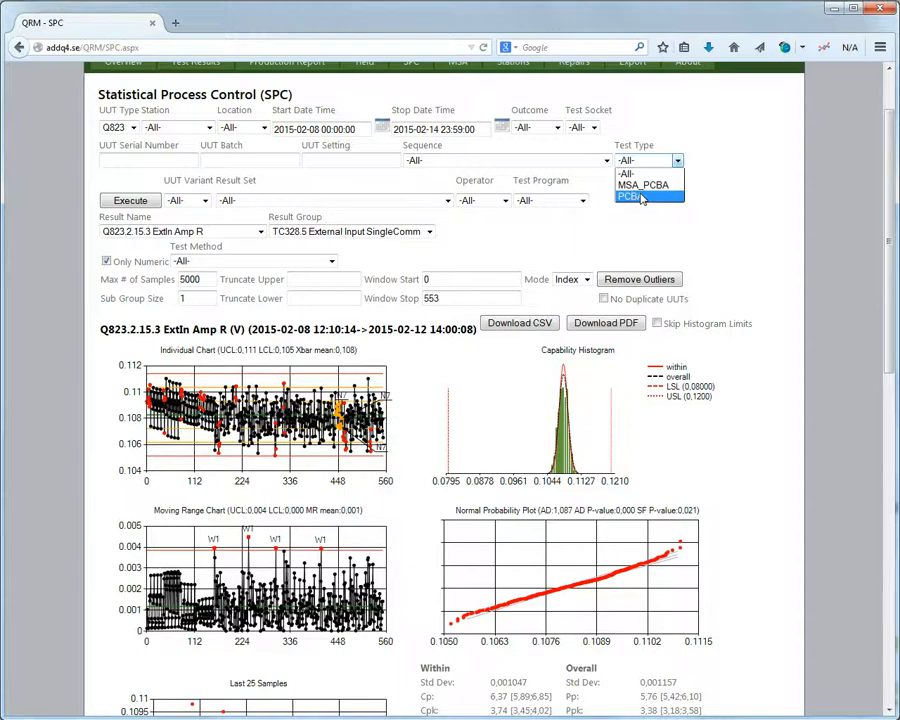
click(642, 197)
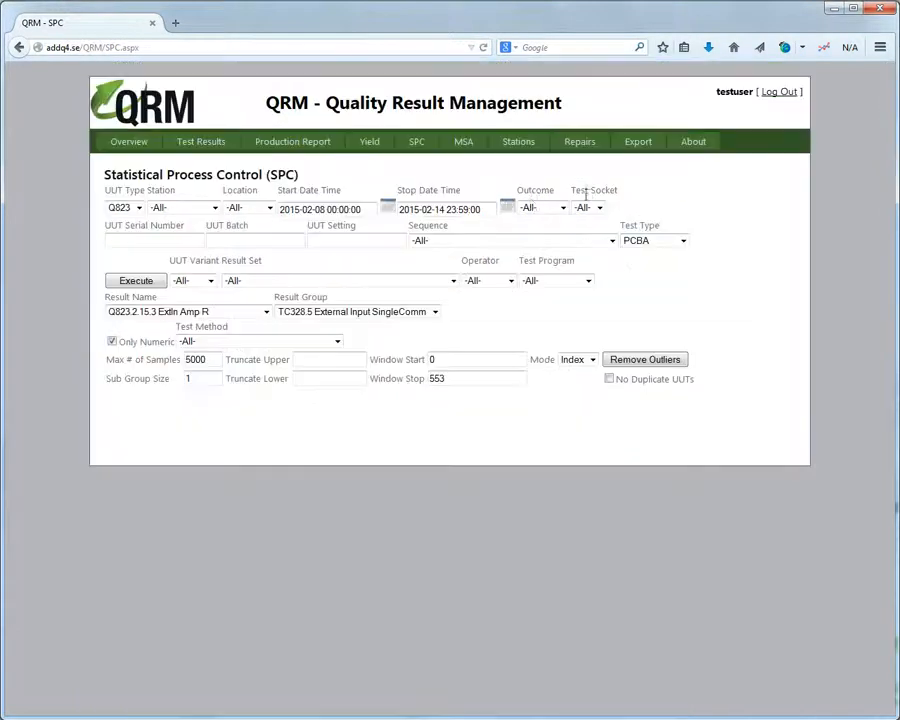
click(142, 282)
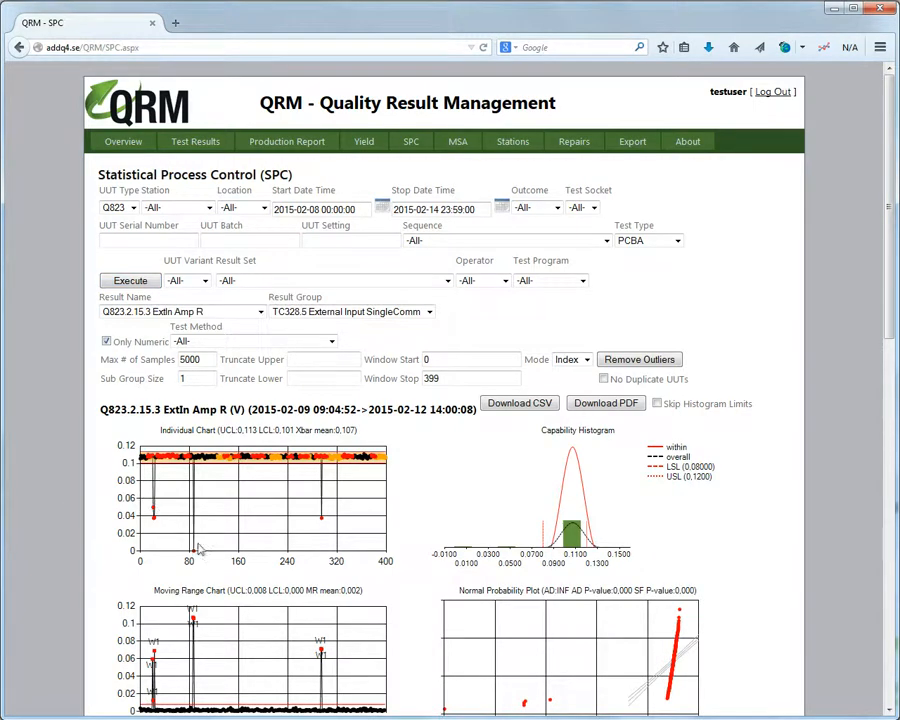
click(600, 363)
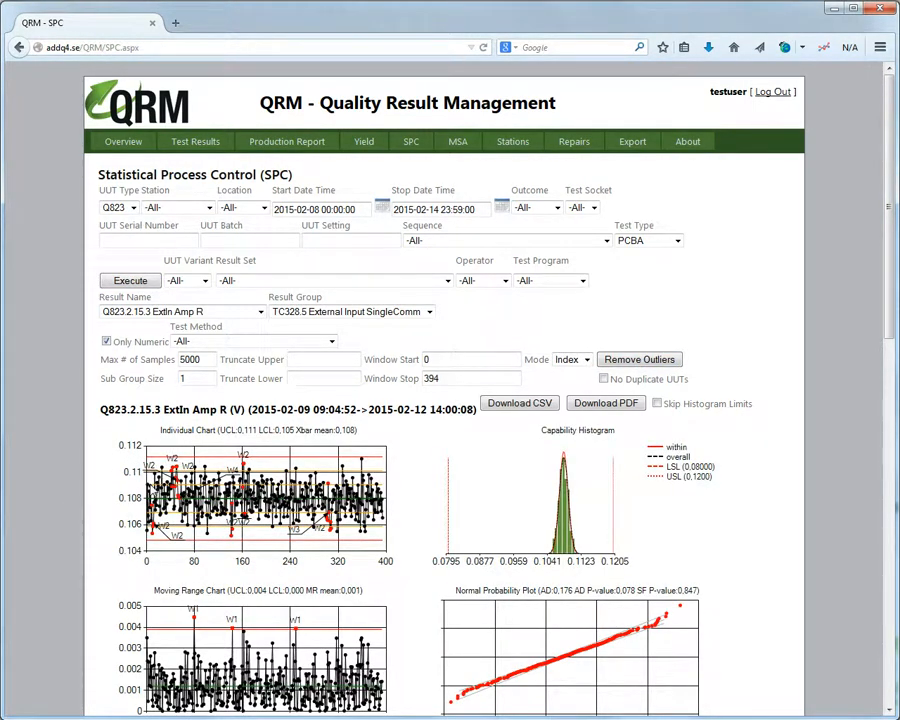
scroll(151, 488, down, 3)
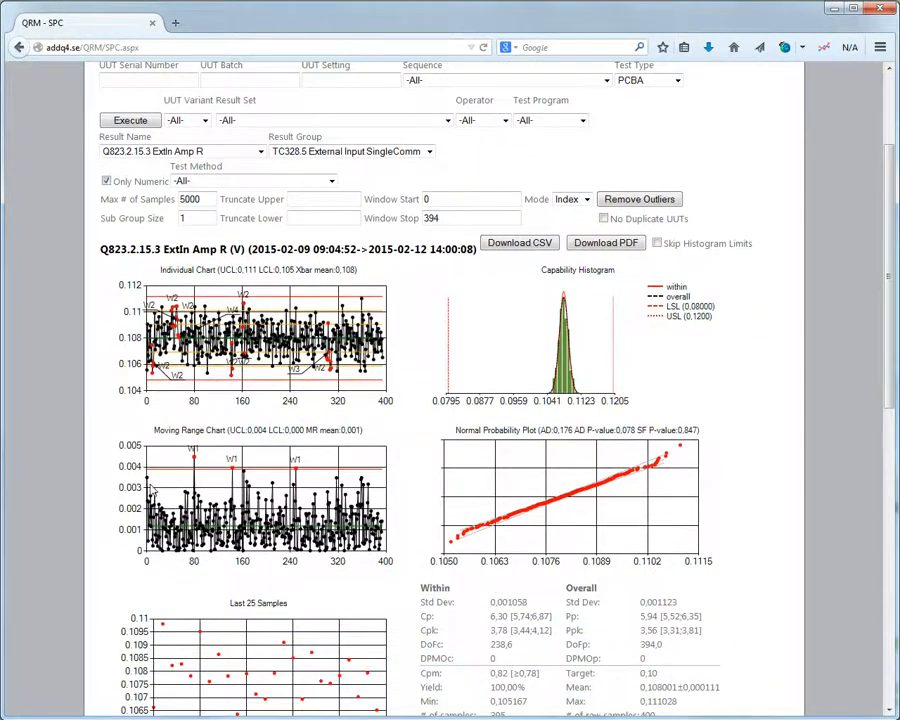
scroll(151, 489, down, 1)
scroll(524, 333, down, 1)
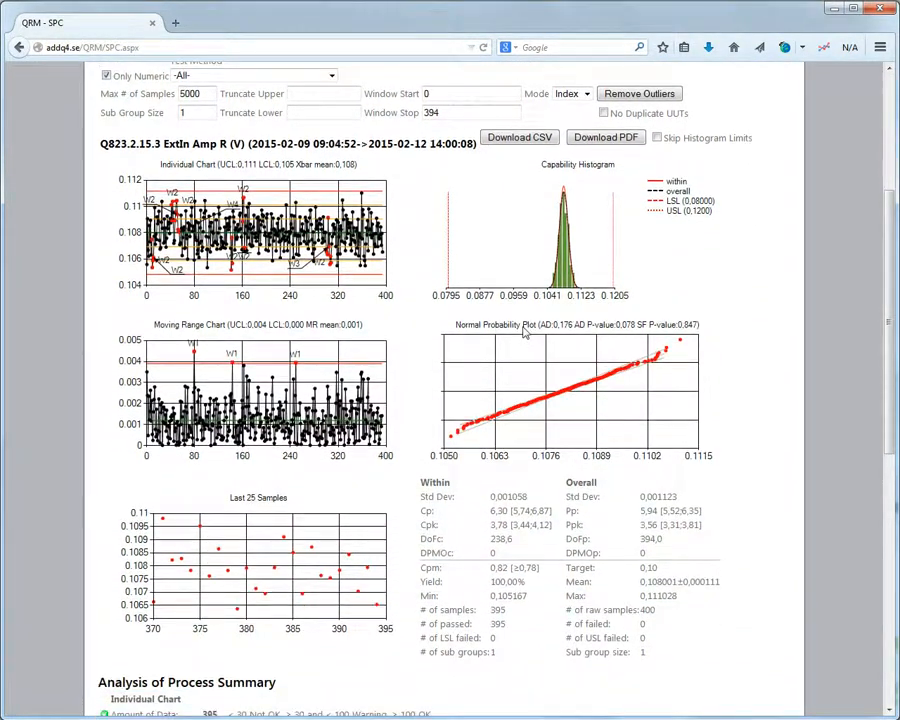
scroll(524, 333, down, 1)
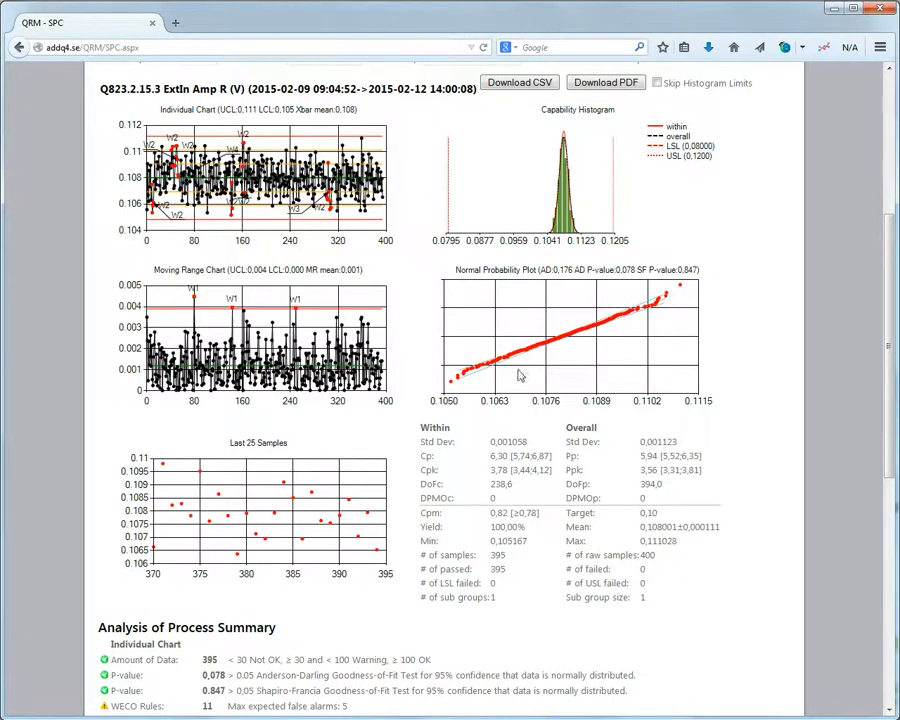
scroll(514, 374, down, 2)
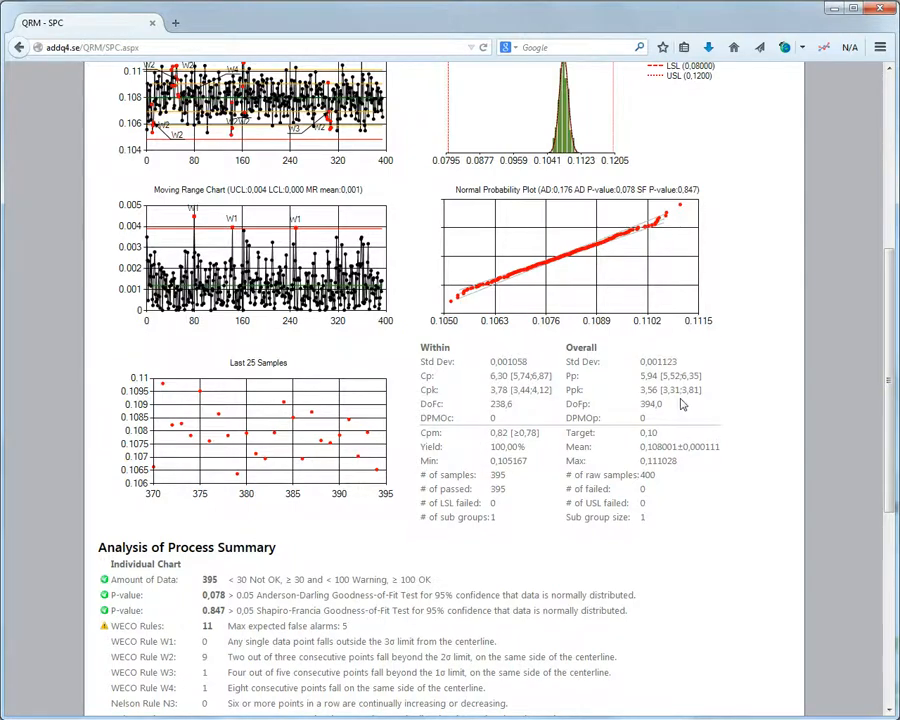
scroll(680, 404, down, 6)
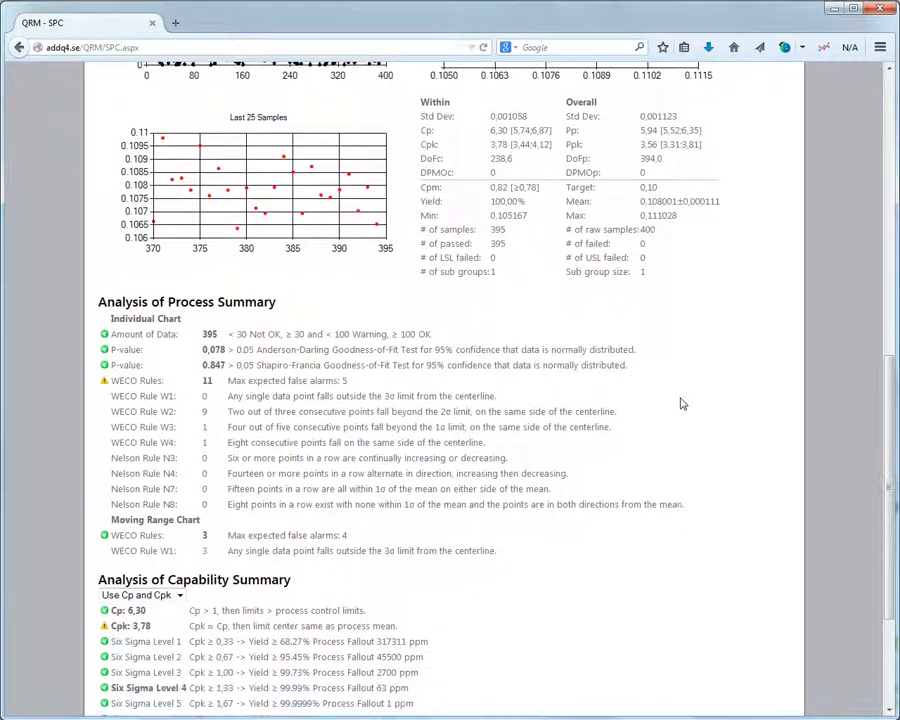
scroll(678, 400, down, 4)
scroll(678, 400, up, 6)
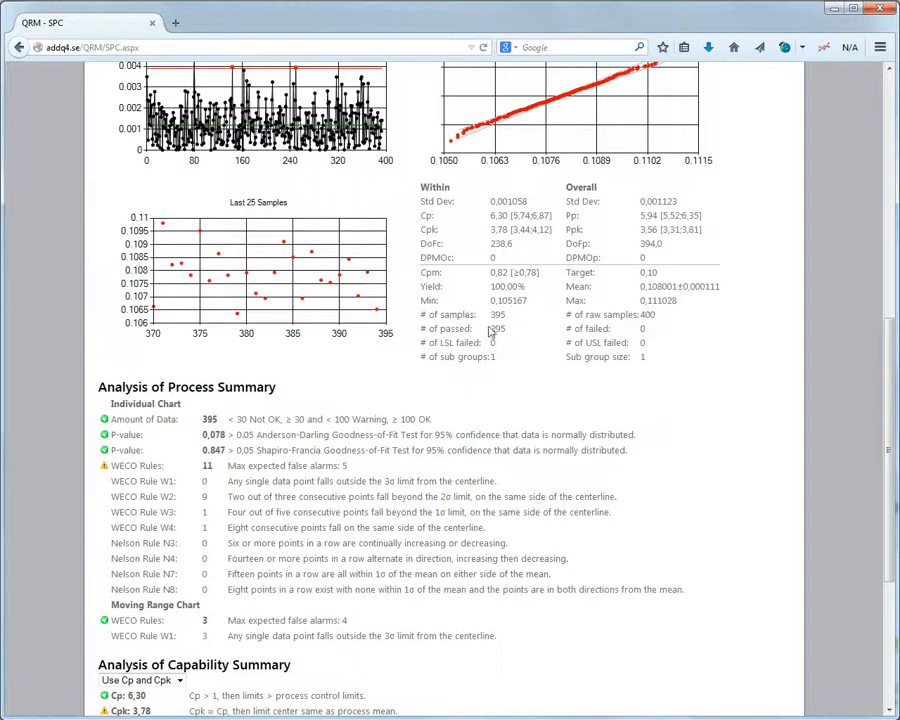
scroll(495, 333, down, 3)
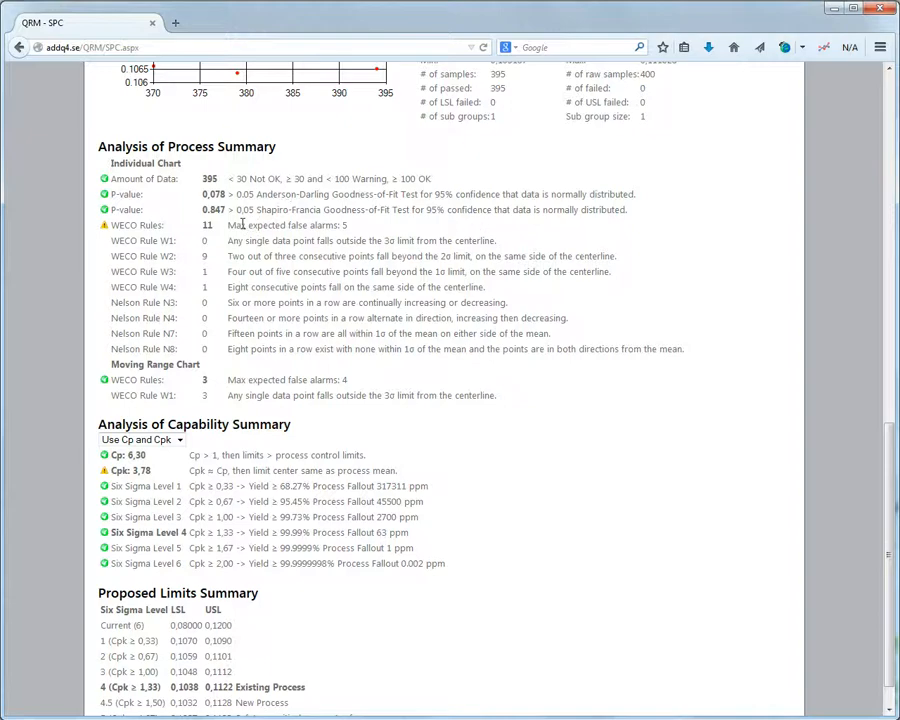
scroll(233, 225, down, 1)
scroll(234, 227, up, 9)
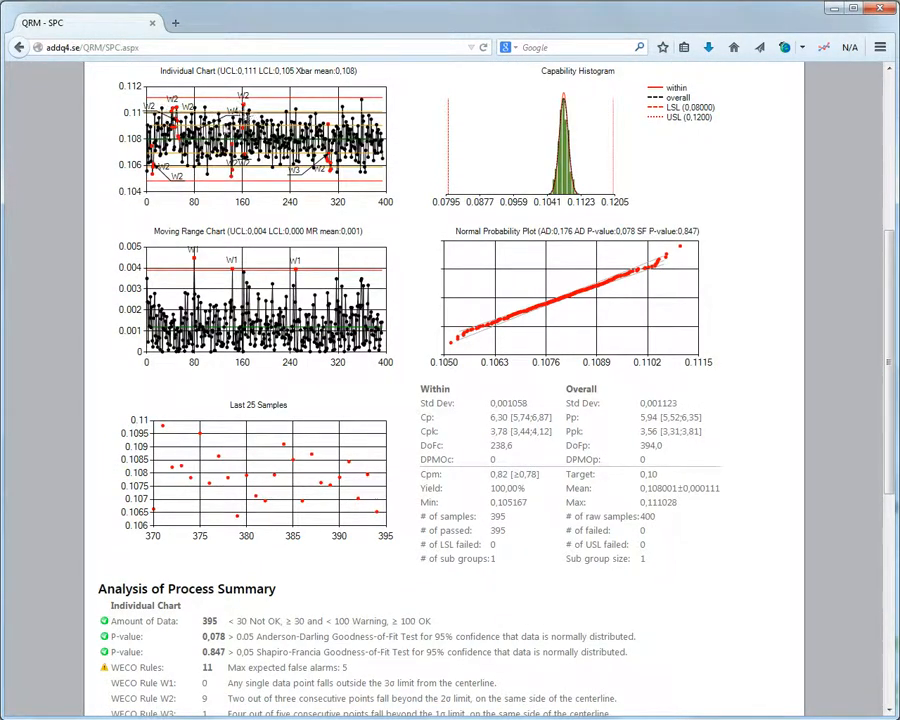
click(121, 92)
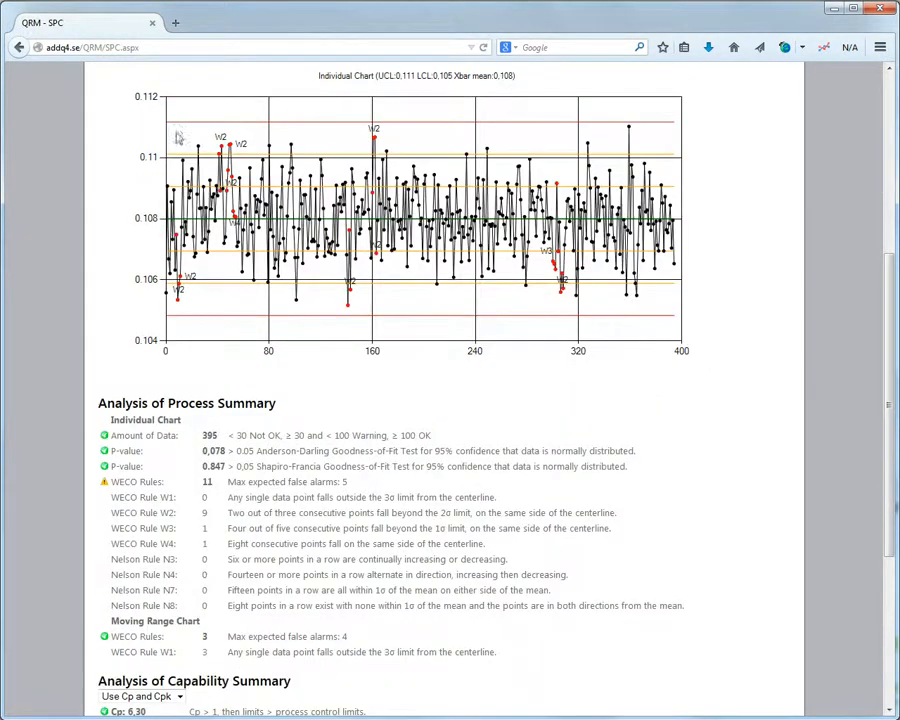
click(368, 238)
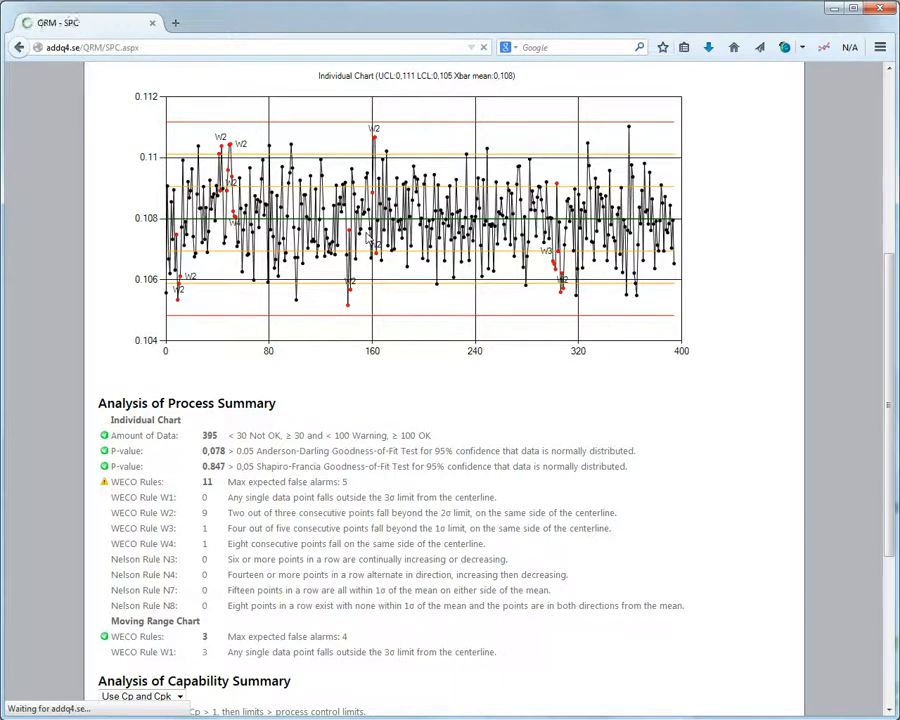
scroll(368, 238, down, 5)
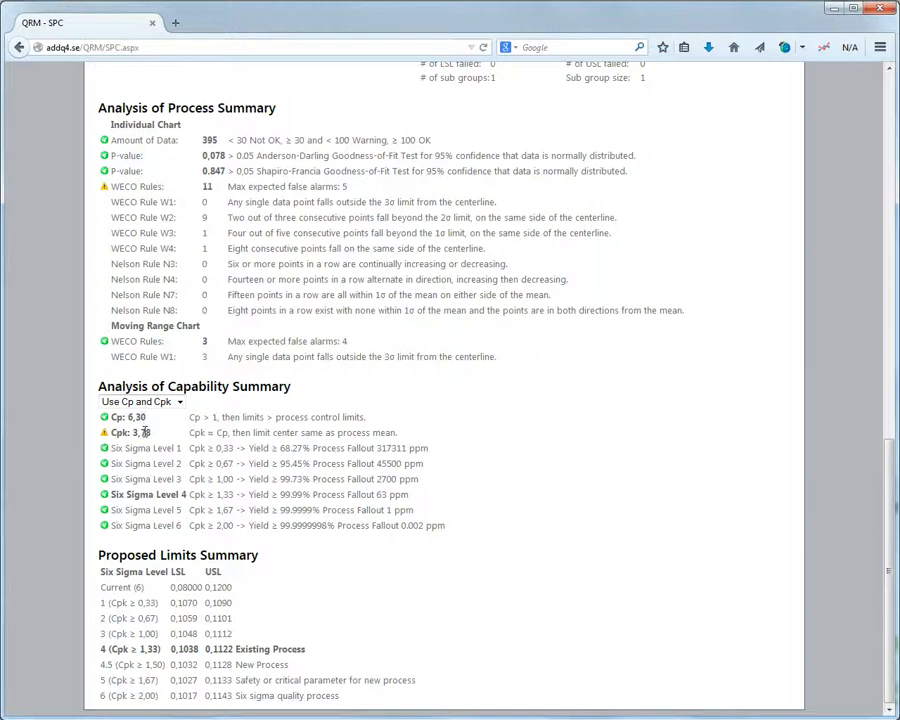
scroll(577, 310, up, 10)
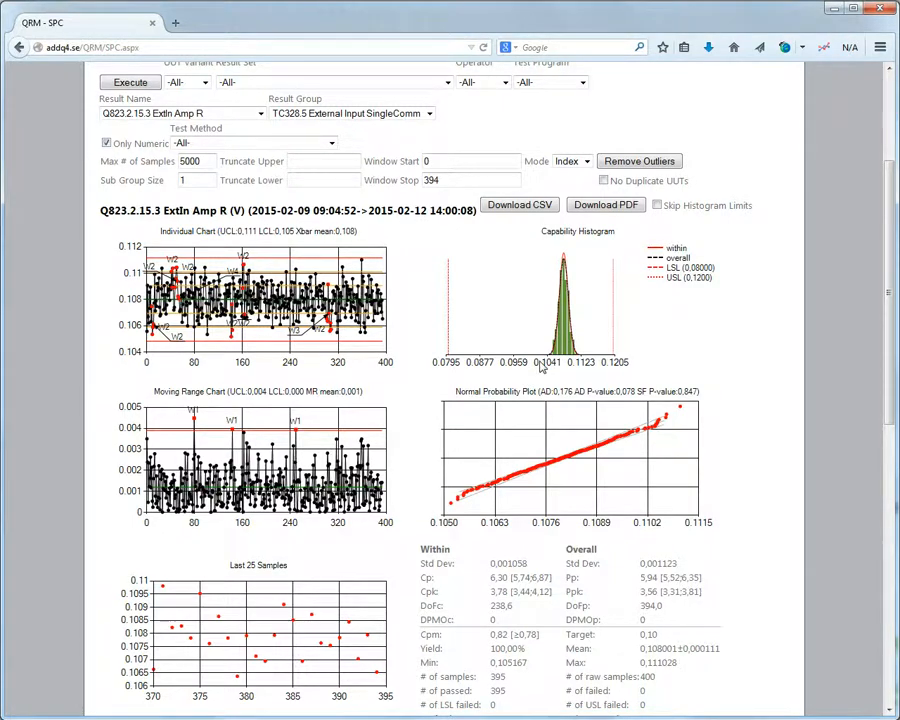
scroll(540, 366, down, 7)
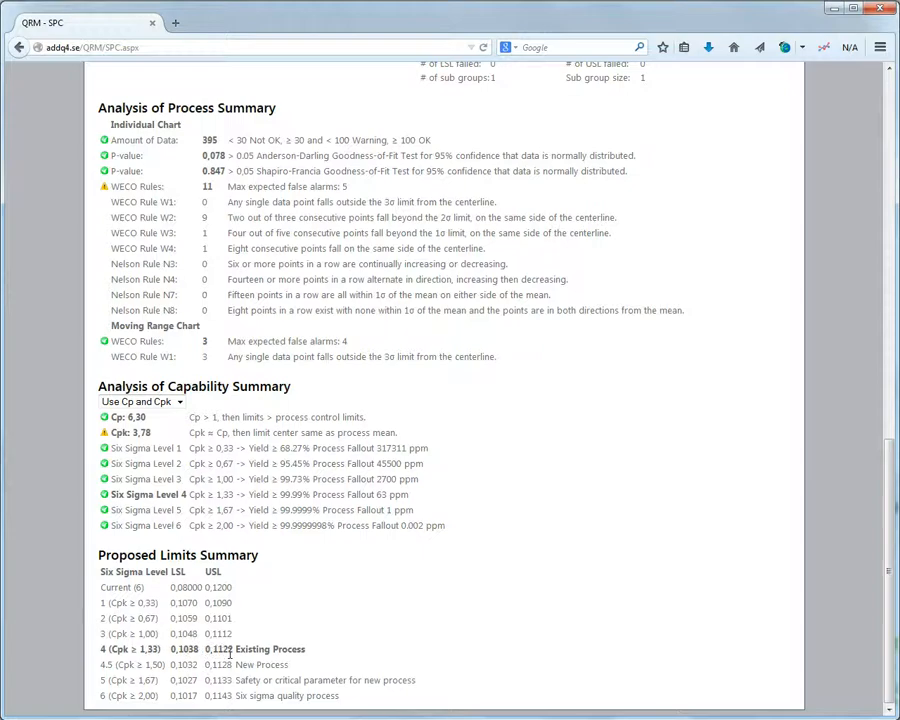
scroll(229, 660, up, 1)
scroll(229, 660, down, 1)
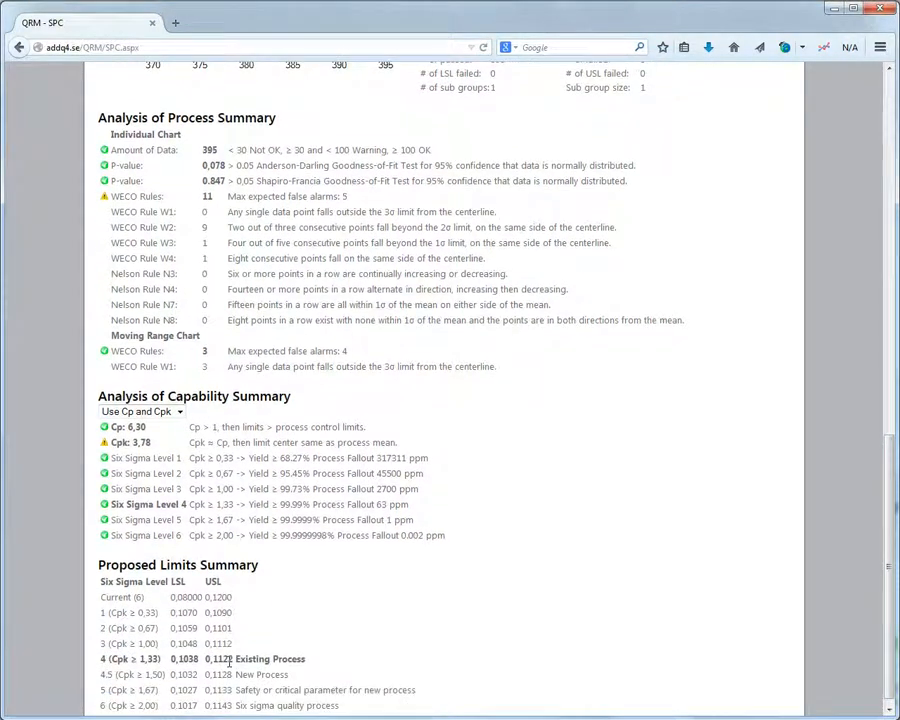
scroll(230, 661, up, 1)
scroll(230, 661, up, 8)
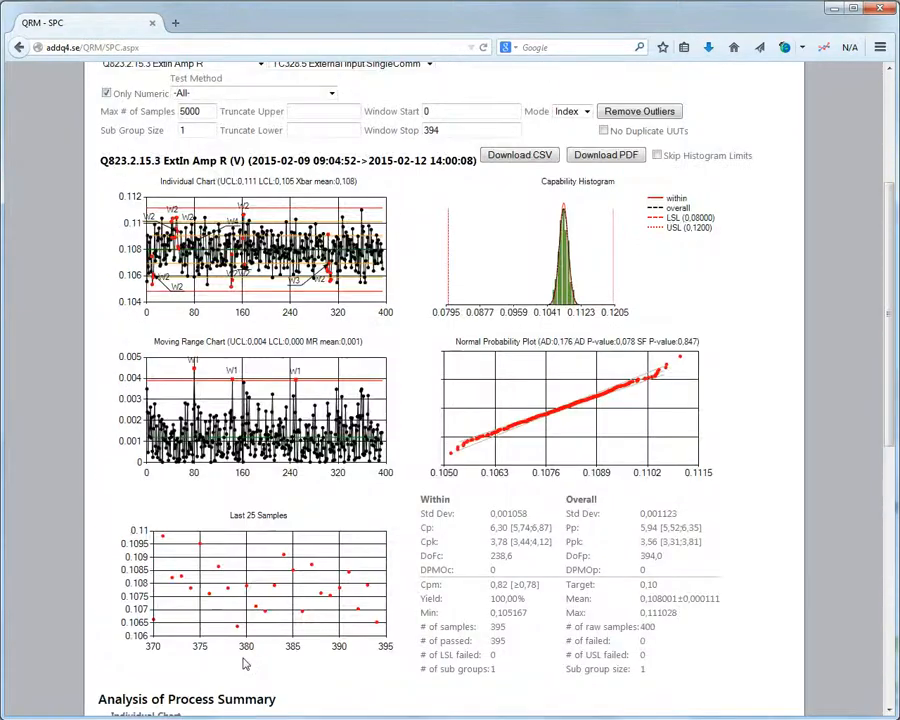
scroll(243, 663, up, 4)
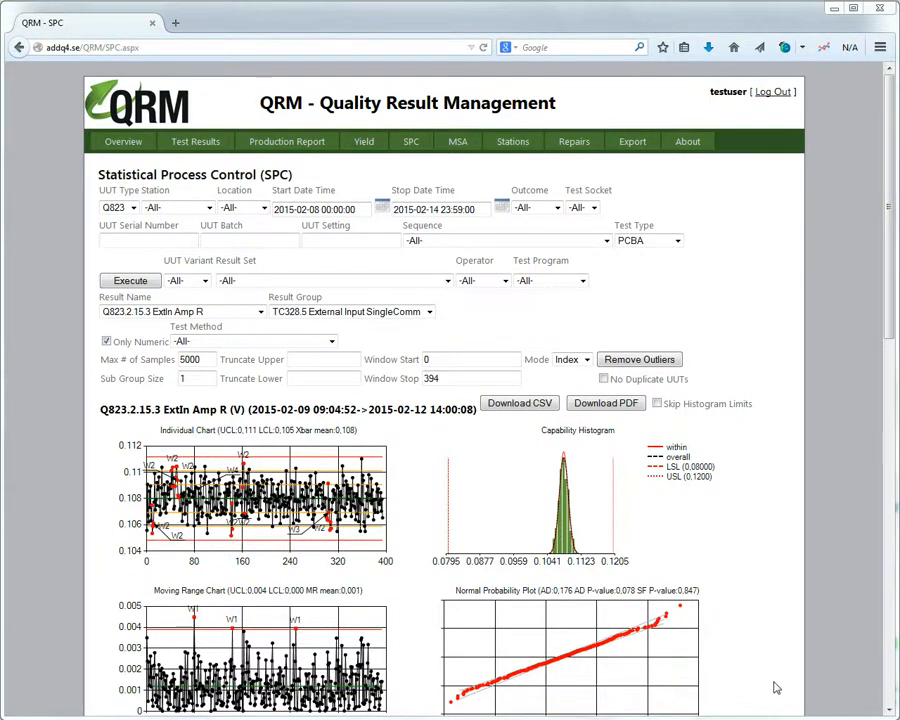
Set the SPC Test Type filter to MSA_PCBA and carry it over to the Test Results page.
click(677, 242)
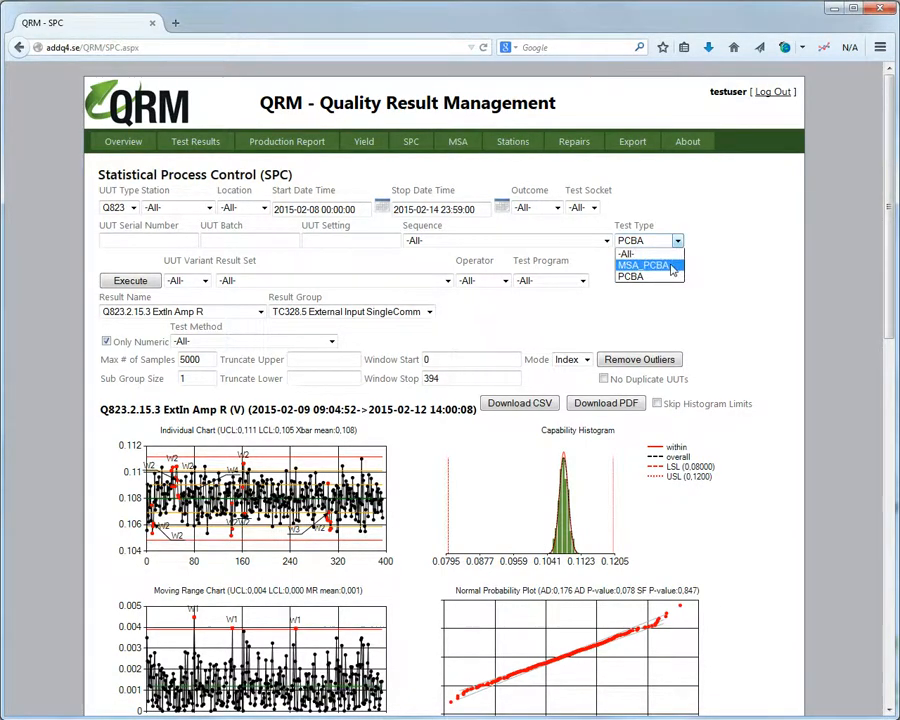
click(668, 266)
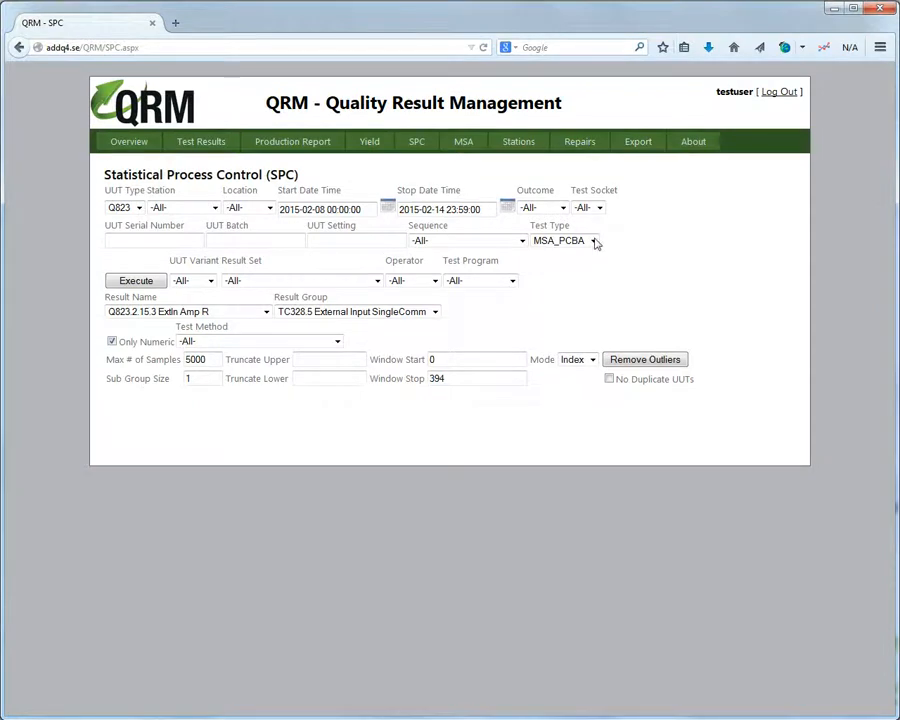
click(594, 242)
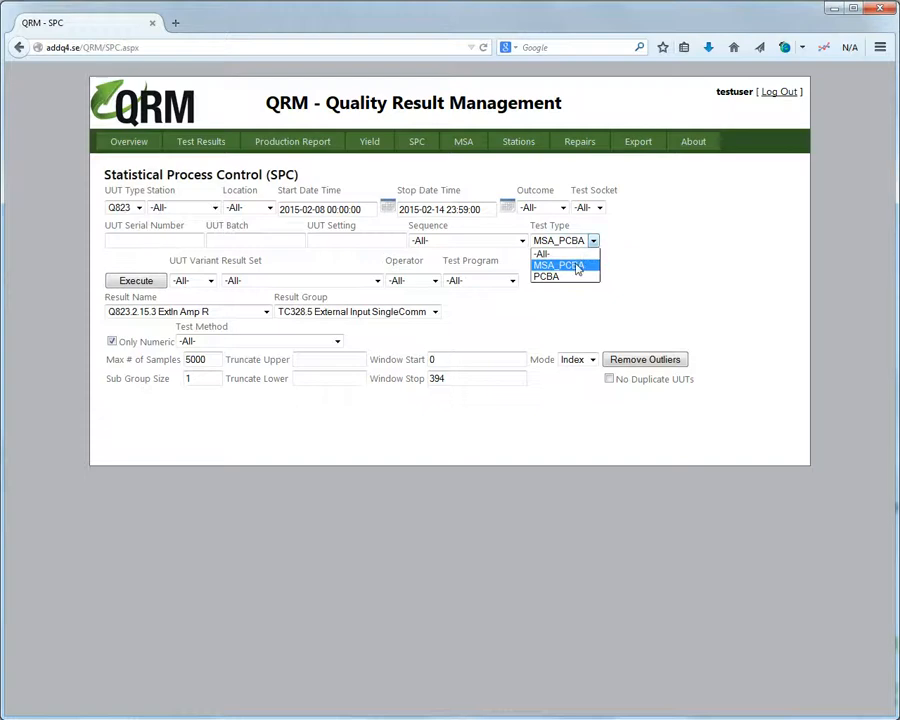
click(578, 265)
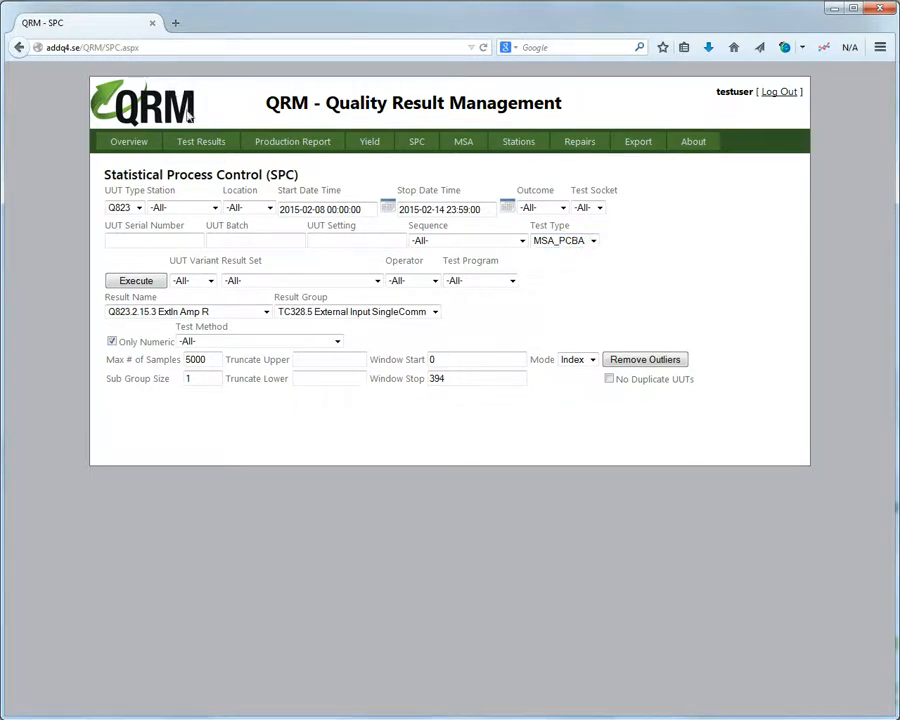
click(205, 143)
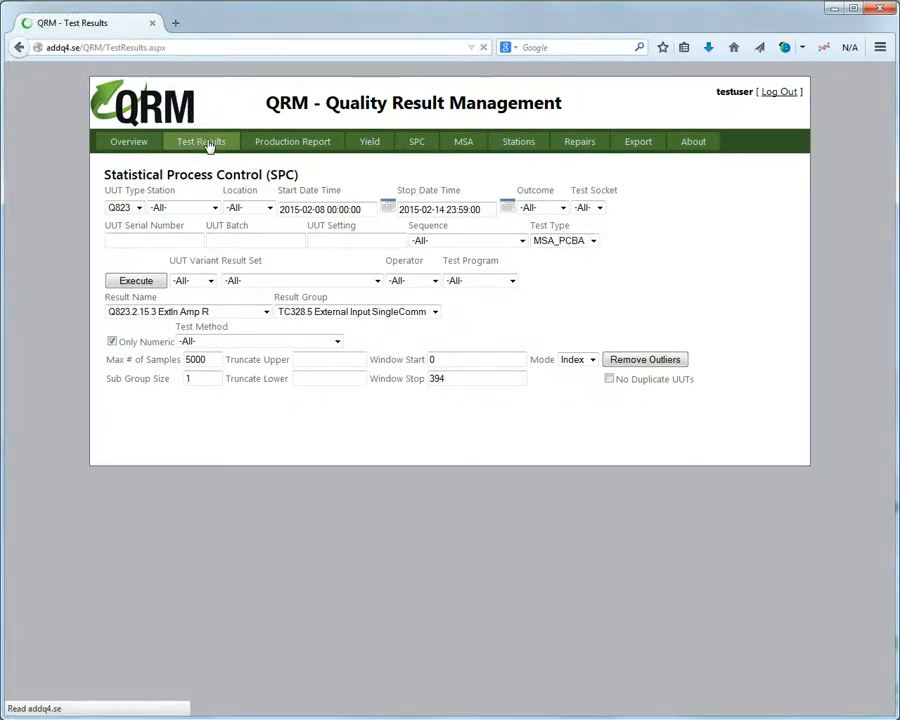
Run the query and expand 2015-02-08's MSAProduction_Q823_A-PC_#399 run down to individual unit results.
click(157, 282)
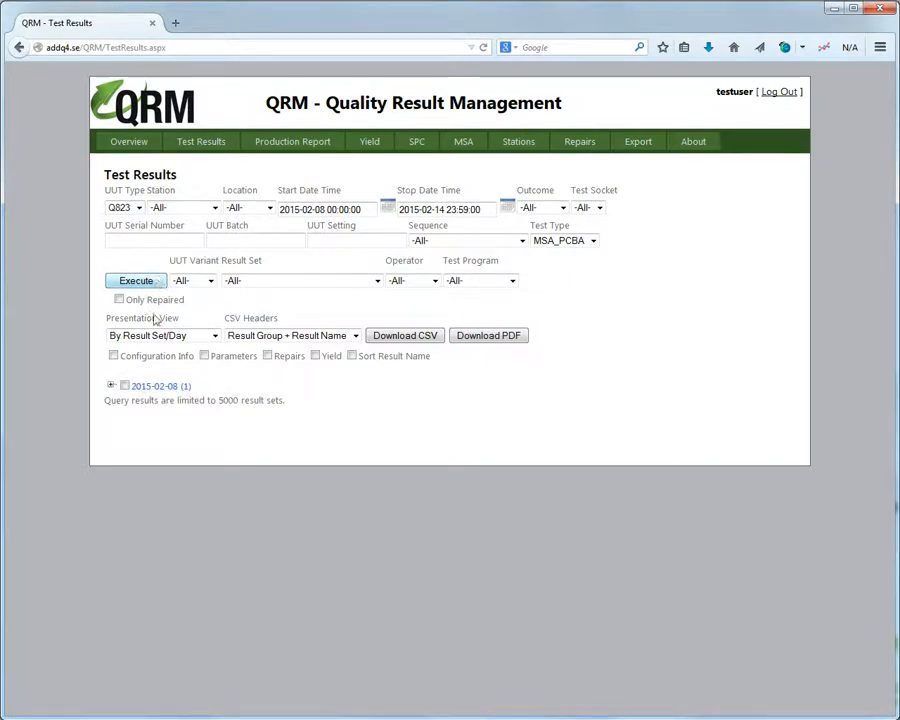
click(111, 386)
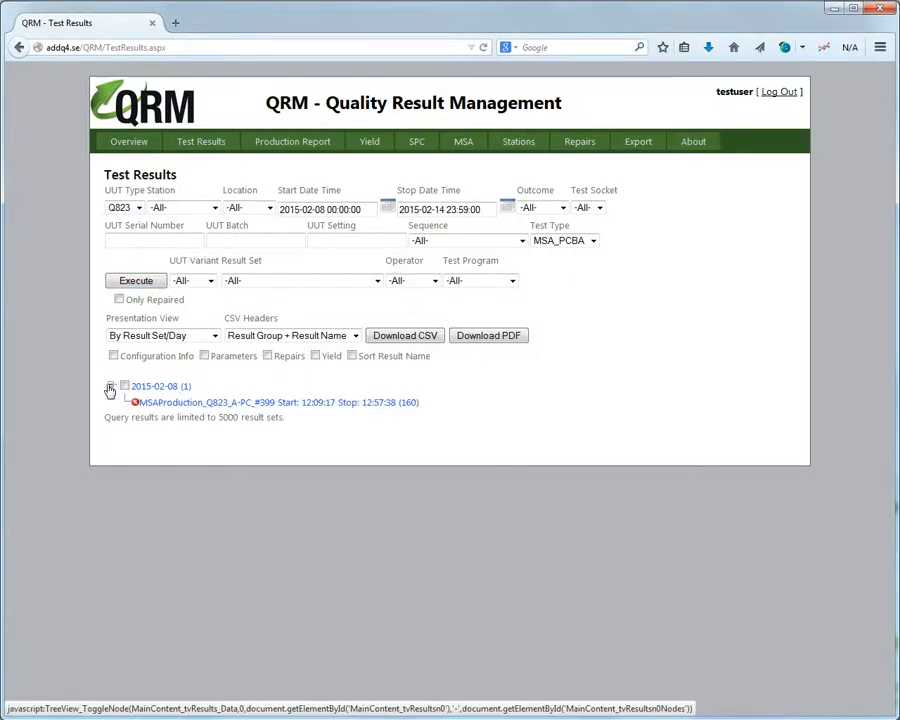
click(380, 404)
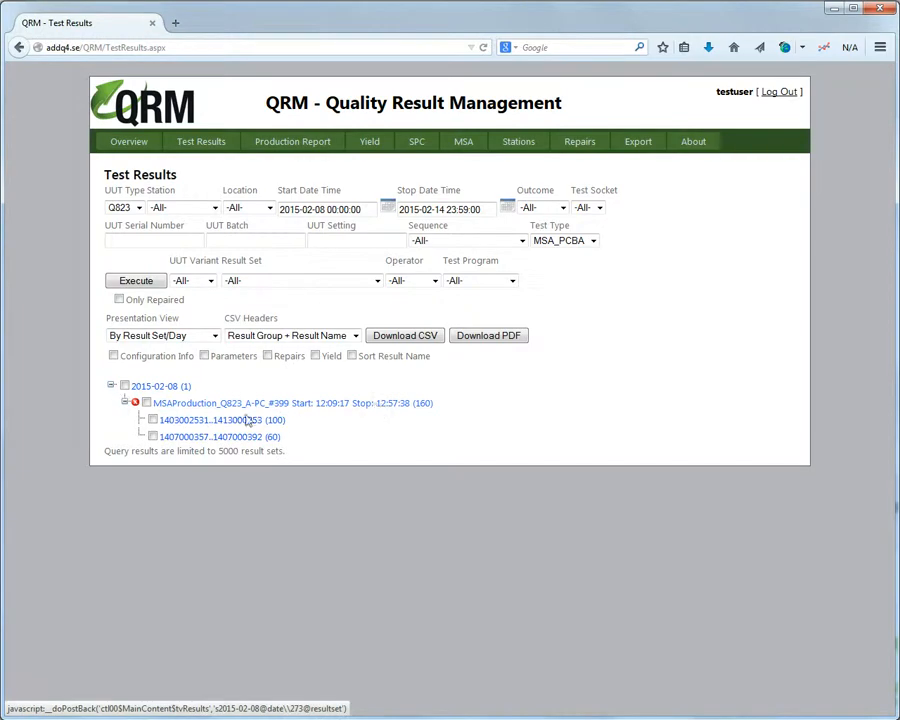
click(250, 421)
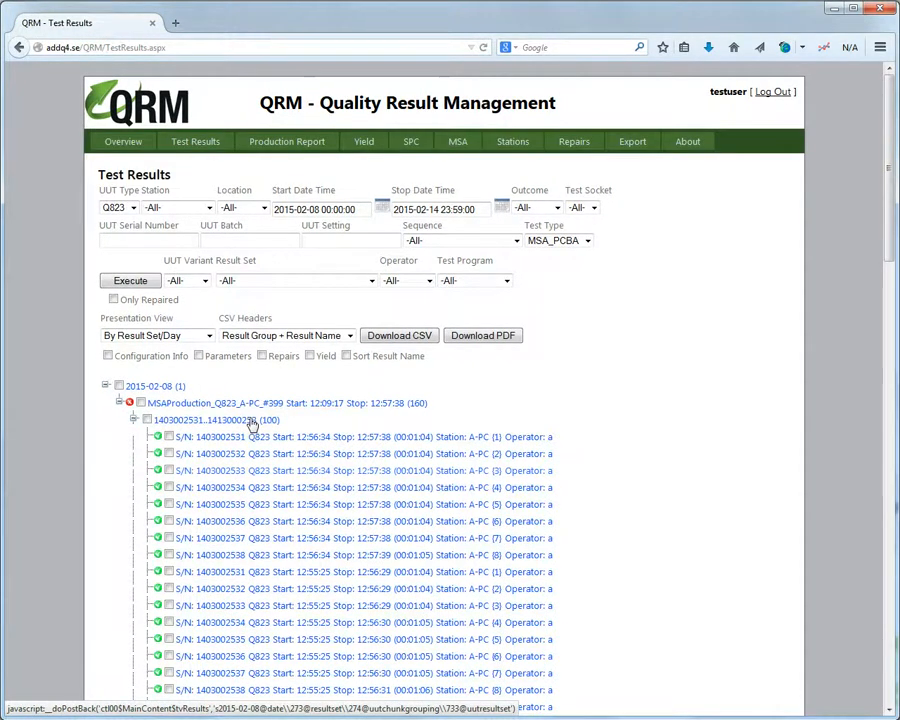
scroll(252, 425, down, 5)
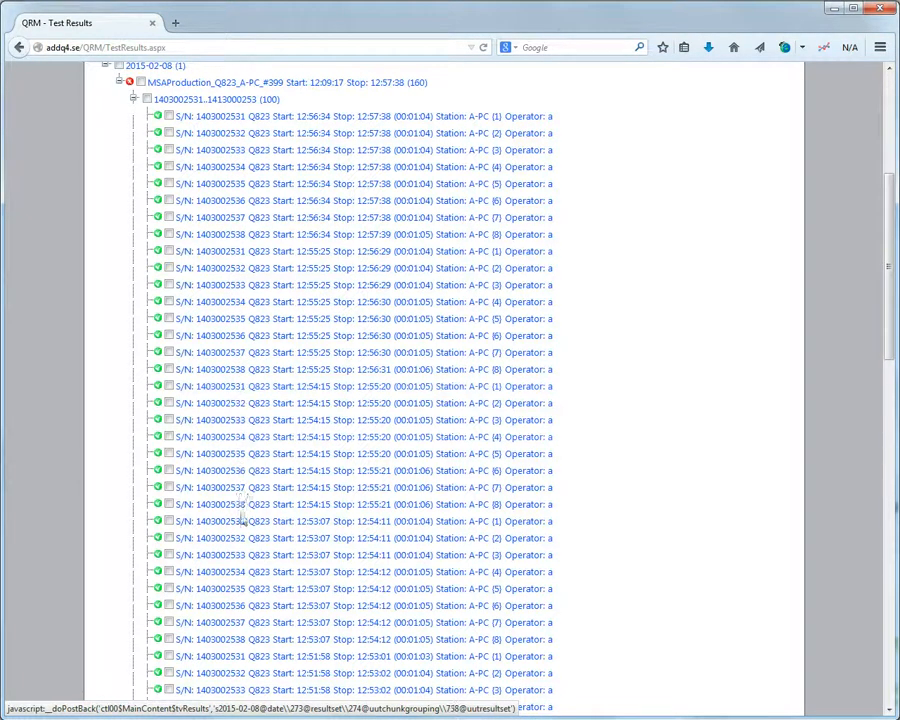
scroll(241, 623, down, 1)
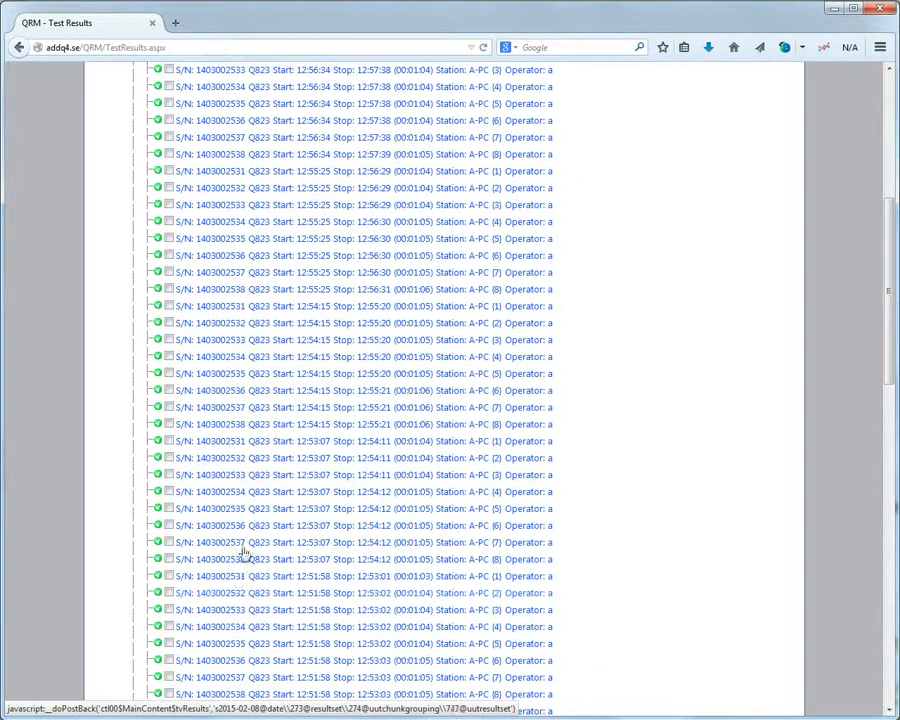
scroll(243, 553, down, 3)
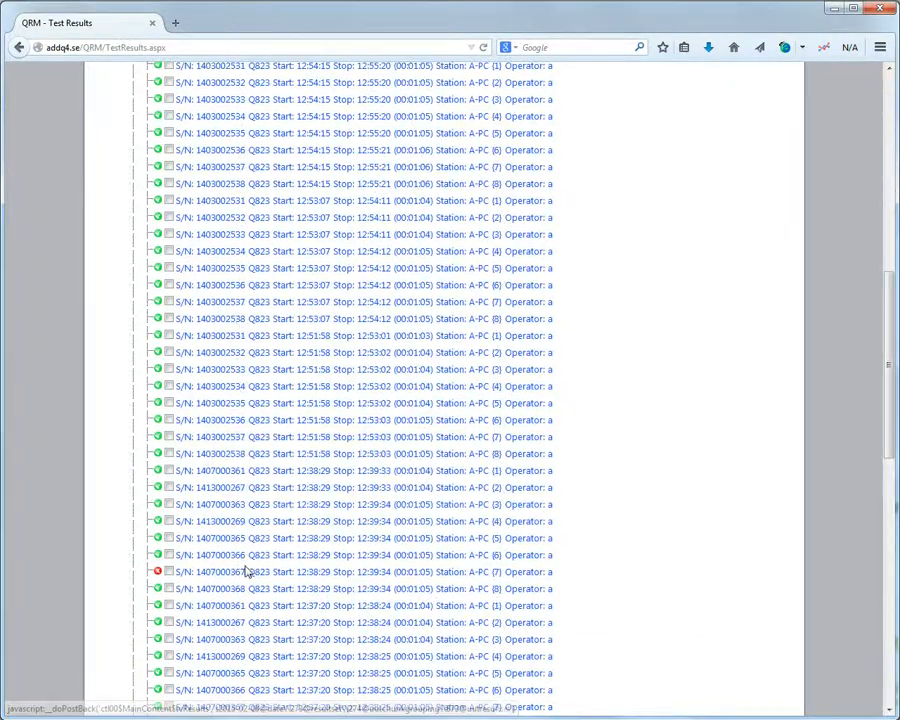
scroll(252, 612, up, 4)
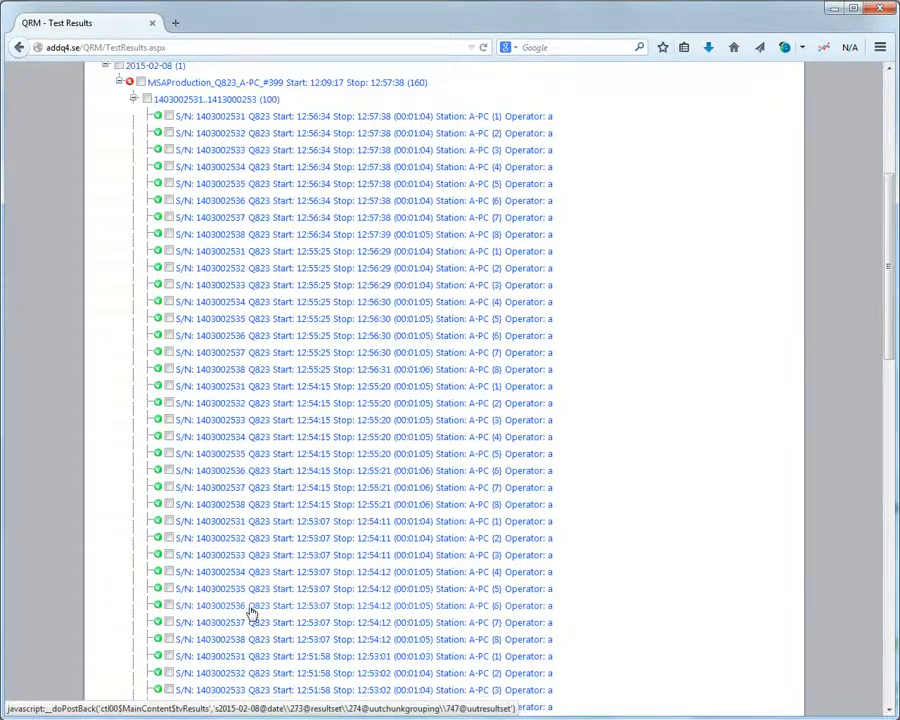
scroll(252, 612, up, 3)
scroll(255, 612, up, 1)
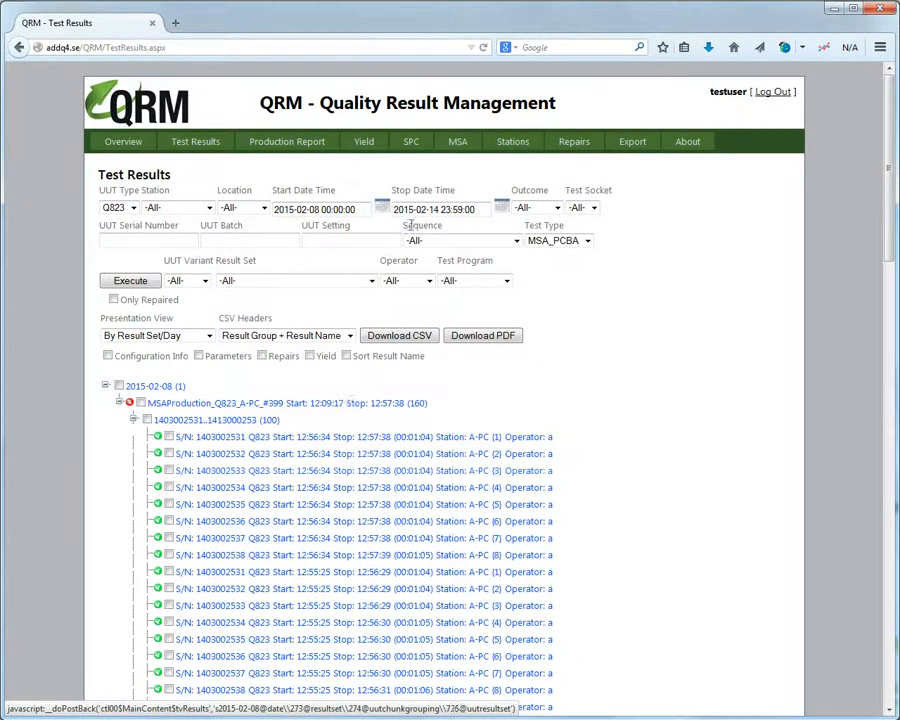
On the MSA page, set Result Name and Result Group both to -All-.
click(452, 145)
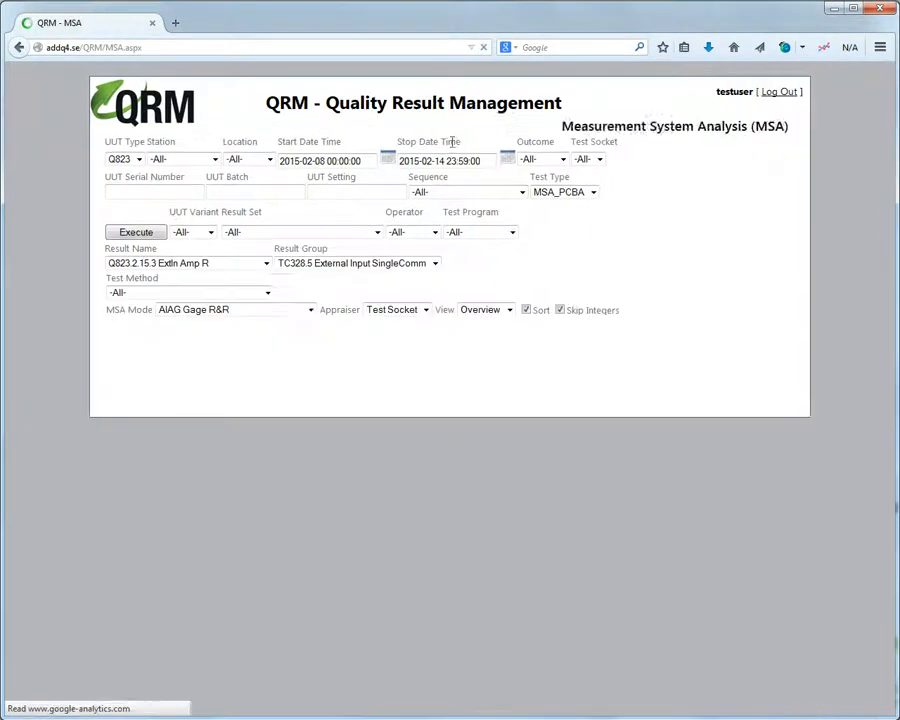
click(225, 313)
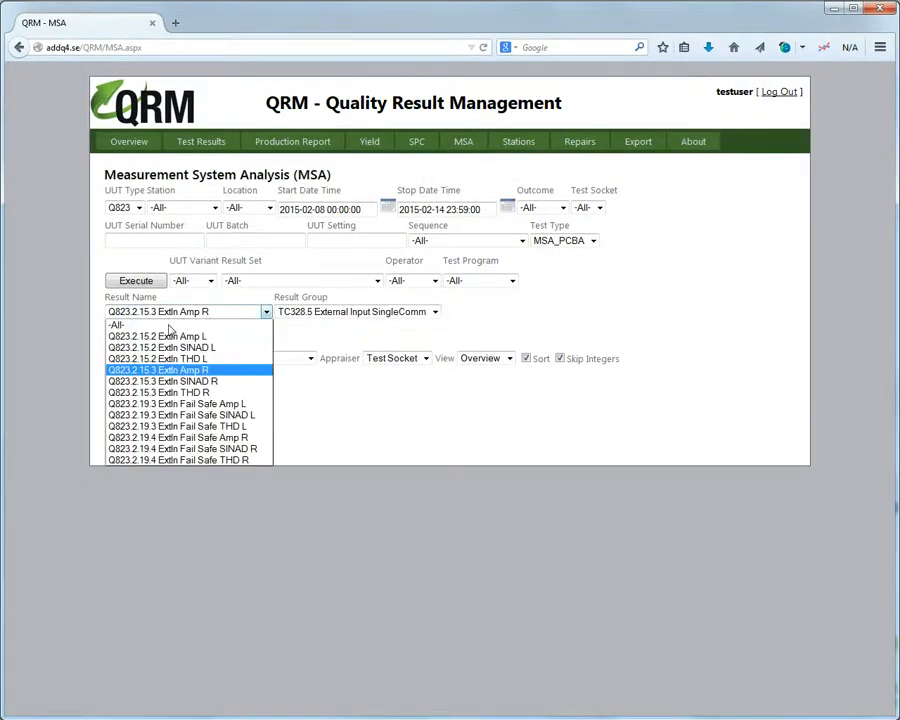
click(150, 319)
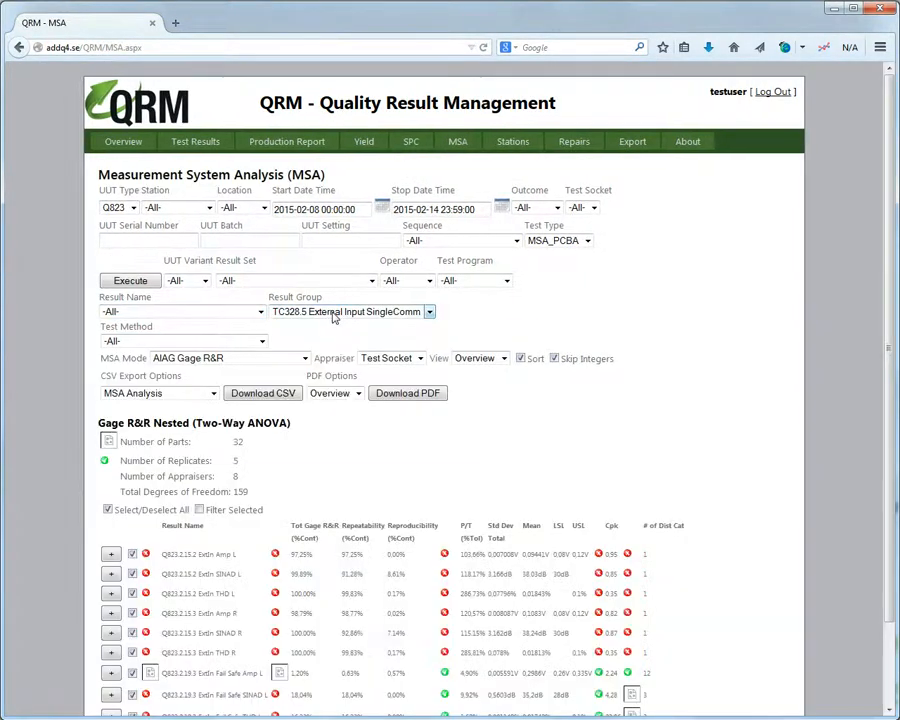
click(348, 316)
click(348, 325)
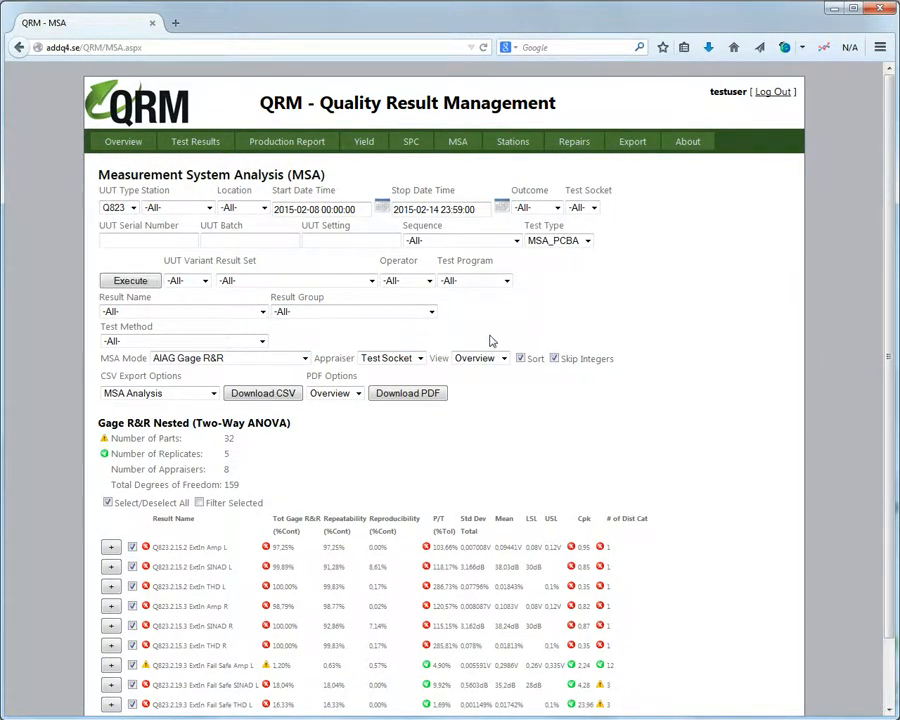
Execute the Gage R&R analysis and review it, keeping Test Socket as the appraiser.
click(130, 281)
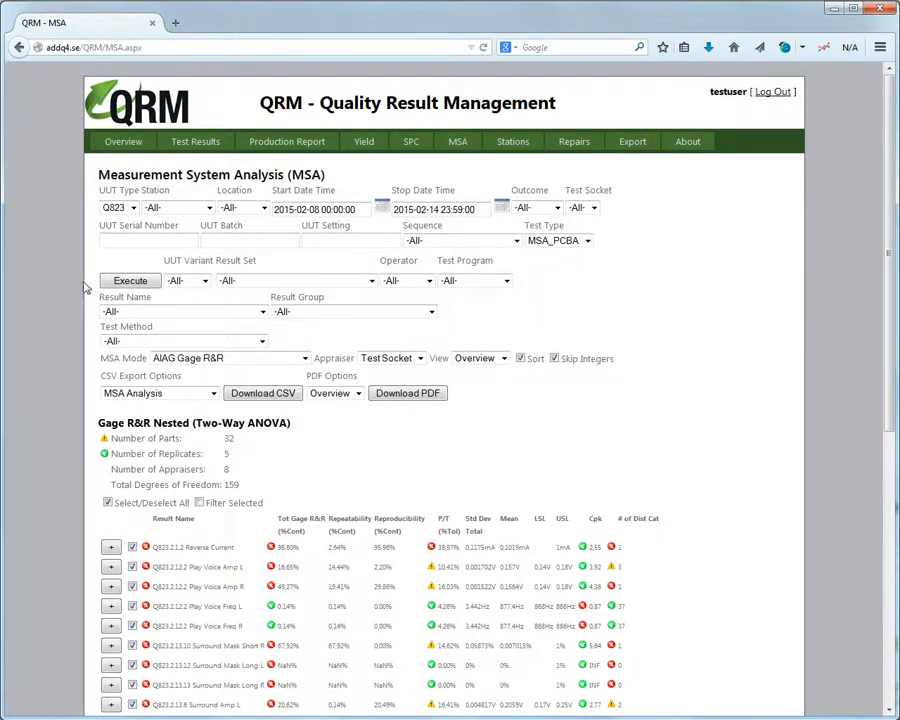
scroll(90, 287, down, 5)
scroll(86, 285, down, 2)
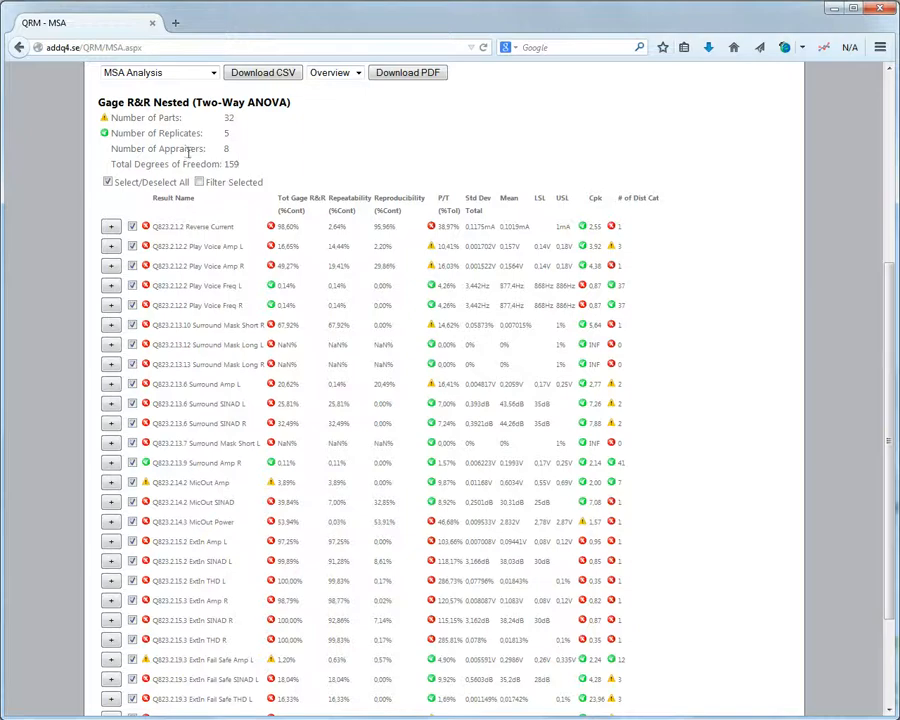
scroll(188, 150, up, 2)
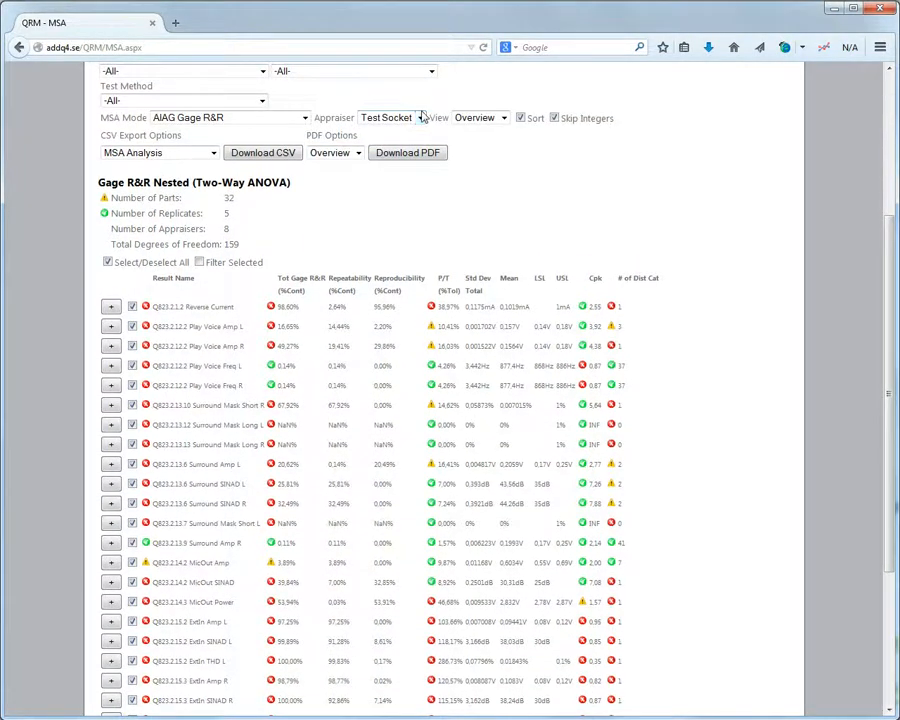
click(421, 119)
click(415, 131)
scroll(392, 196, down, 2)
scroll(393, 197, down, 2)
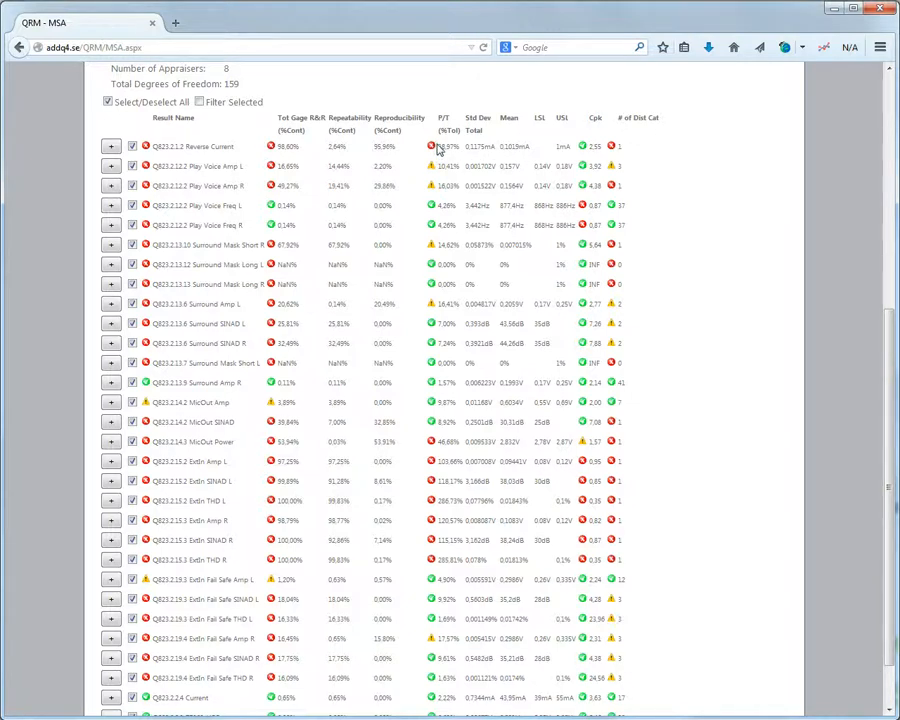
mouse_move(297, 143)
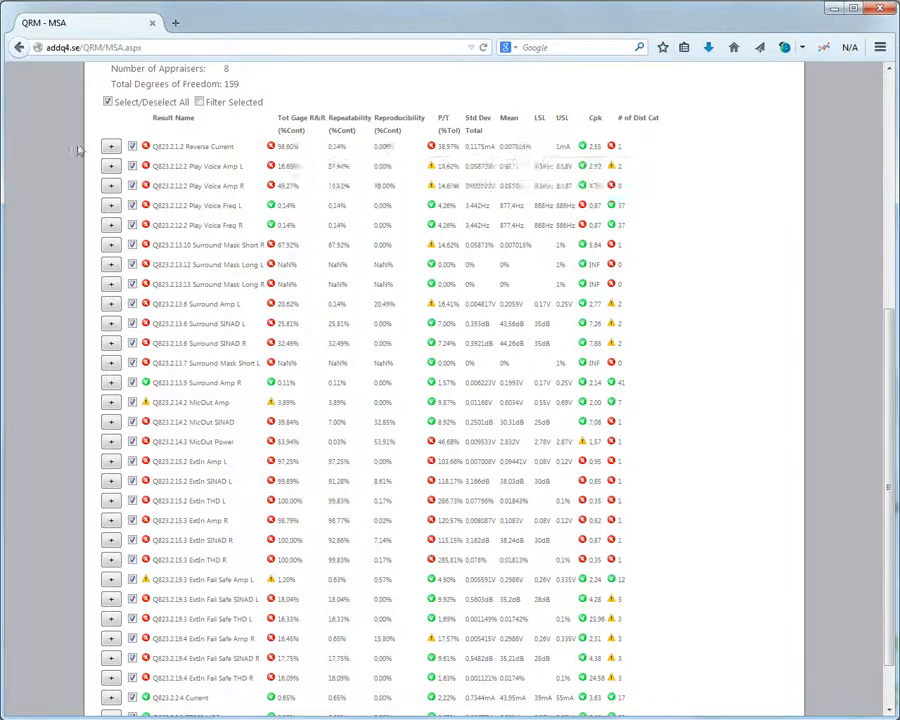
click(110, 146)
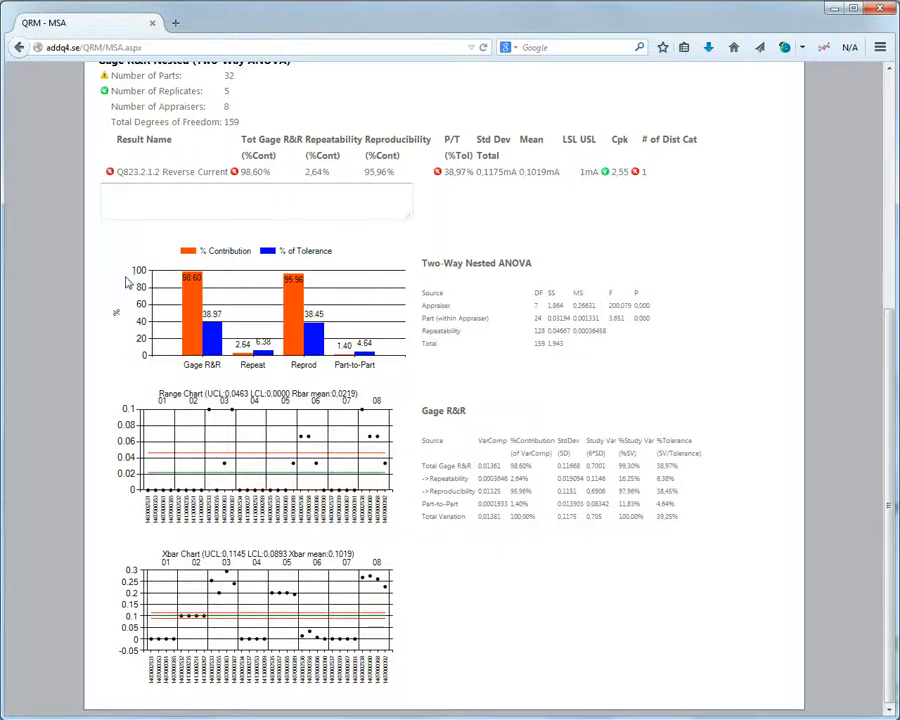
scroll(125, 275, up, 5)
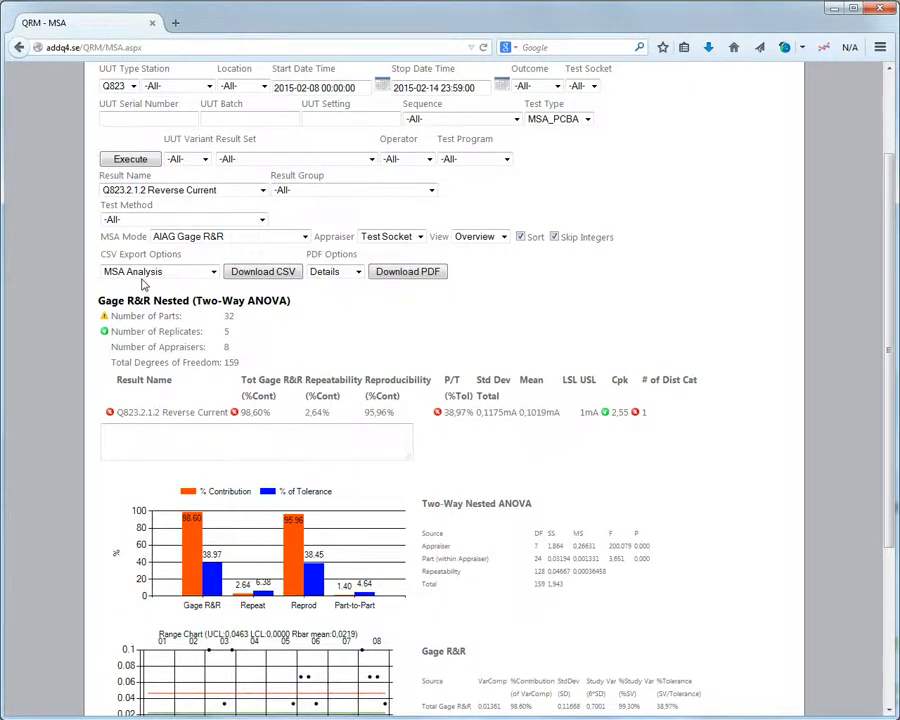
click(233, 191)
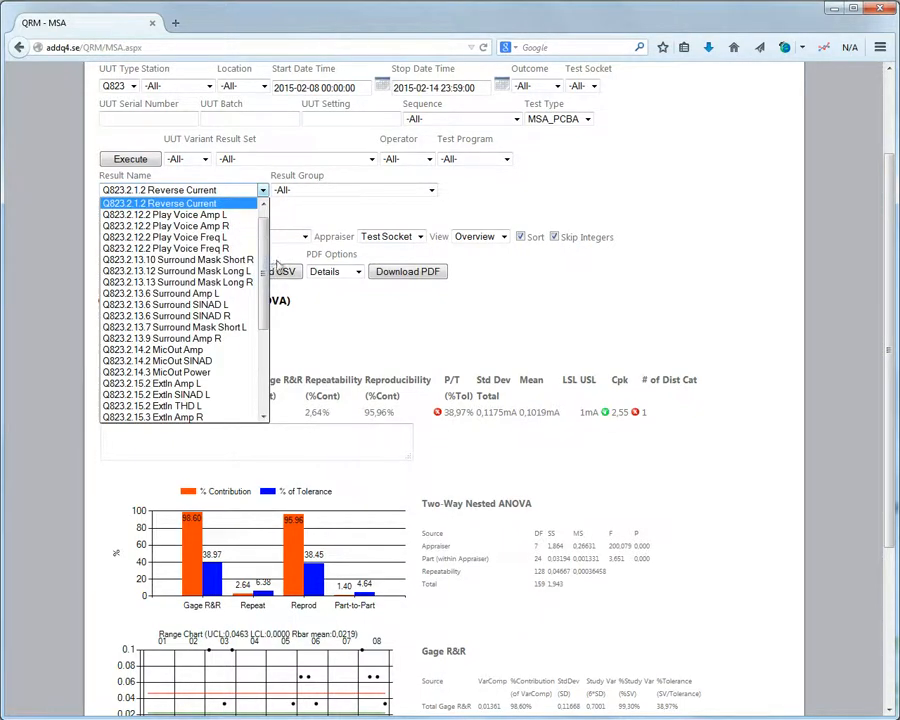
click(200, 202)
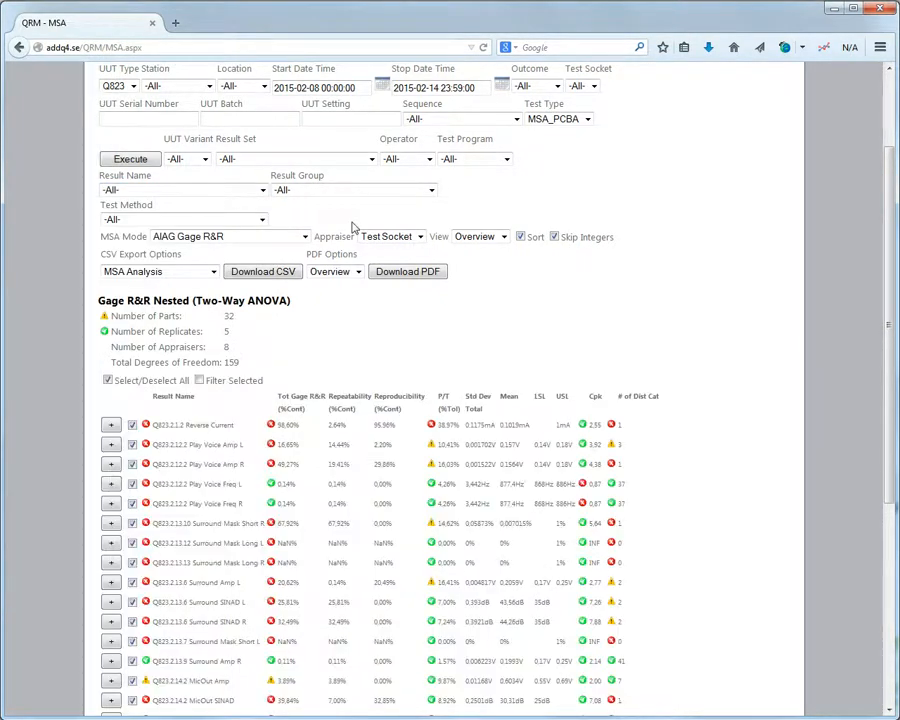
scroll(365, 229, down, 4)
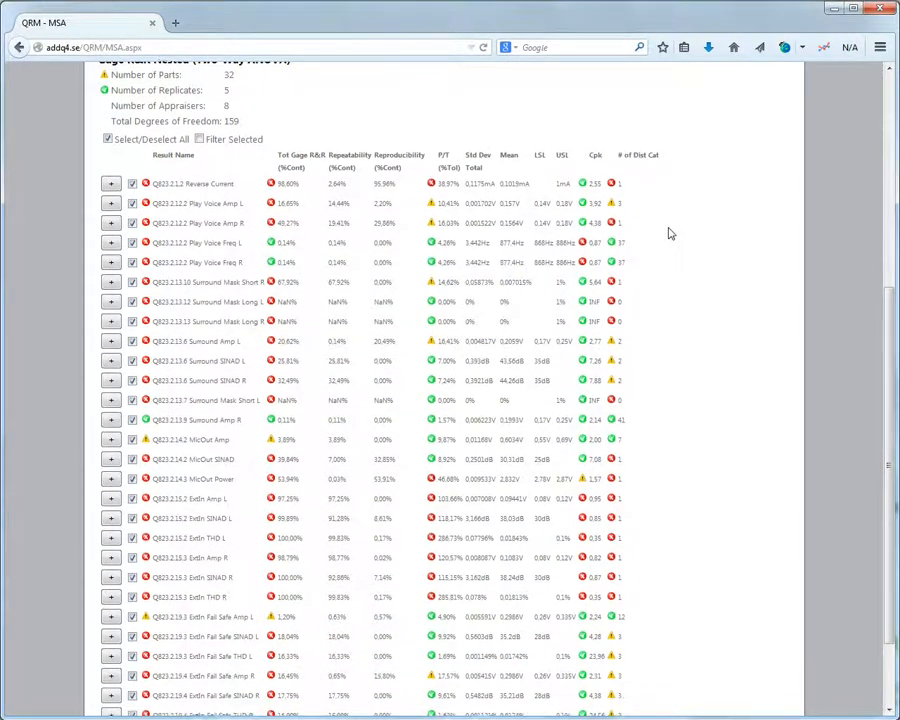
scroll(667, 231, down, 1)
scroll(211, 342, up, 6)
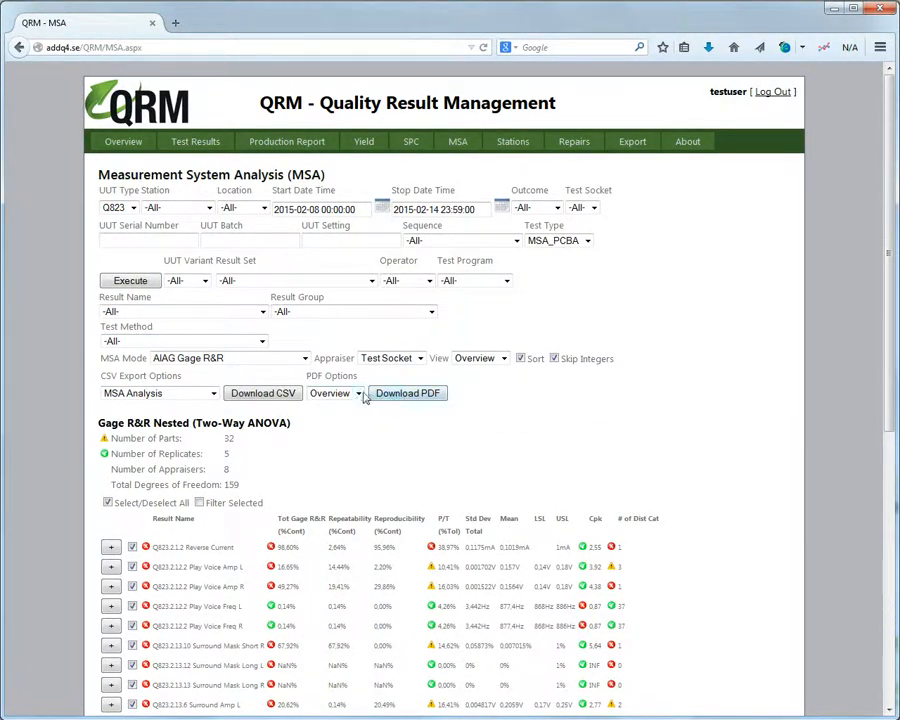
Download the MSA report with the Details PDF layout and open it in Adobe Reader.
click(359, 396)
click(352, 417)
click(396, 396)
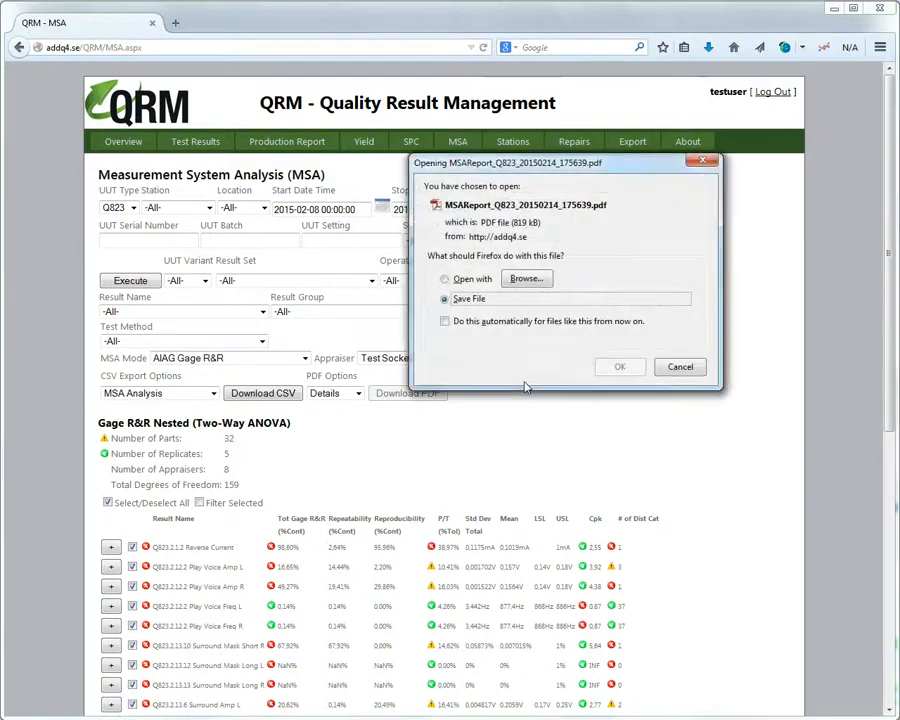
click(445, 279)
click(621, 366)
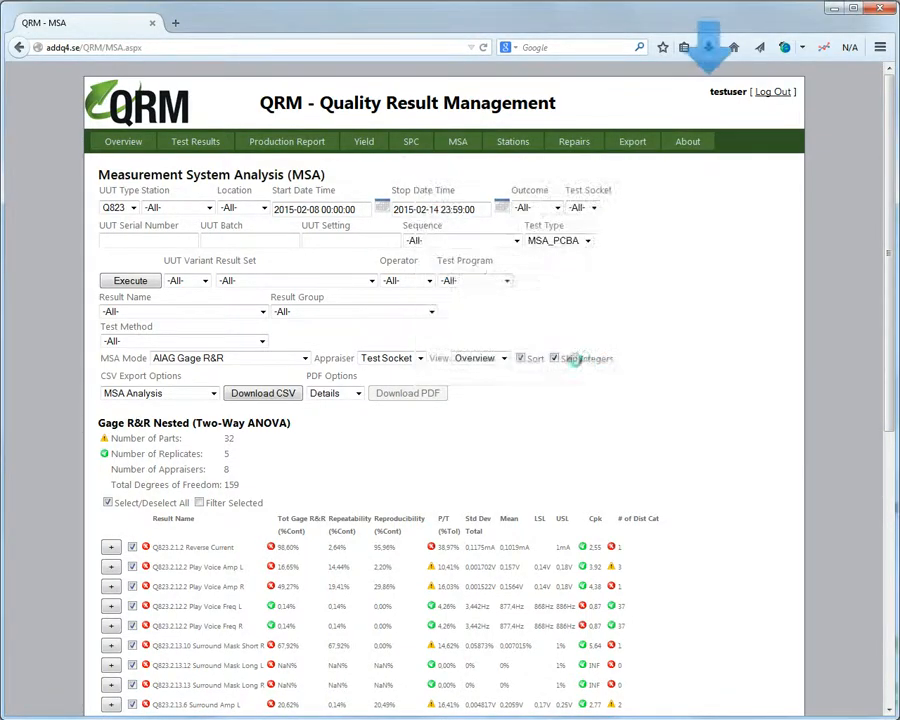
Scroll through the 34-page MSAReport_Q823_20150214_175639.pdf, then close it.
drag(704, 158, 710, 192)
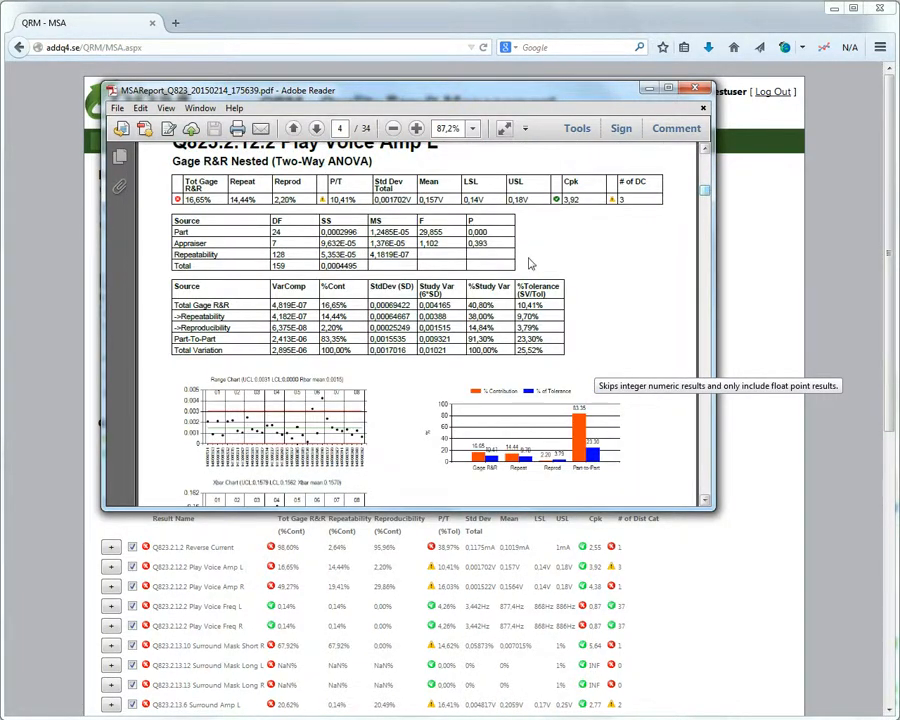
scroll(530, 261, down, 2)
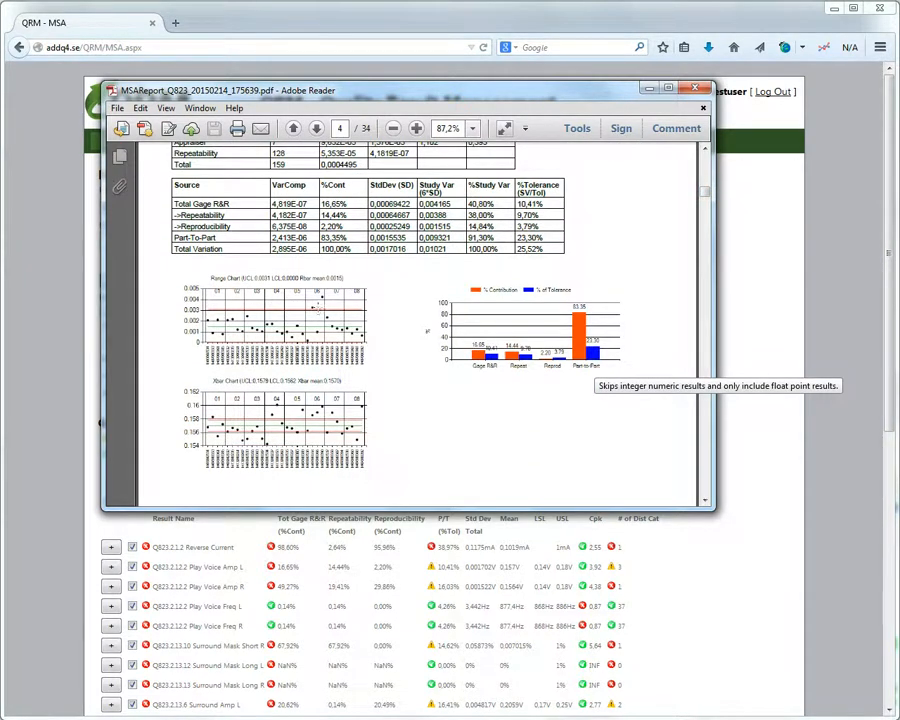
scroll(376, 418, up, 1)
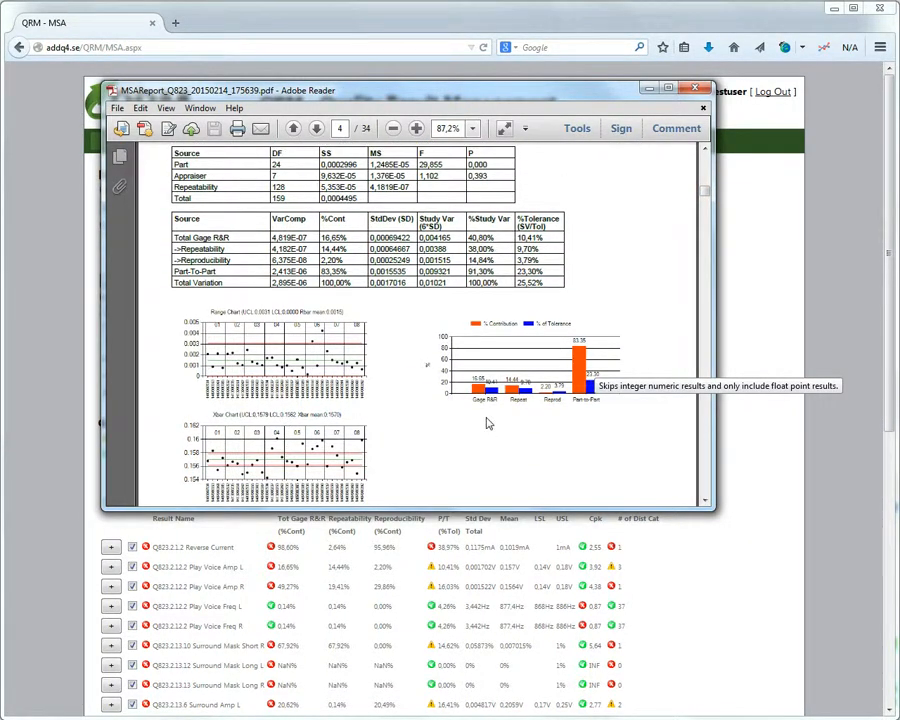
scroll(540, 377, up, 1)
scroll(247, 367, up, 1)
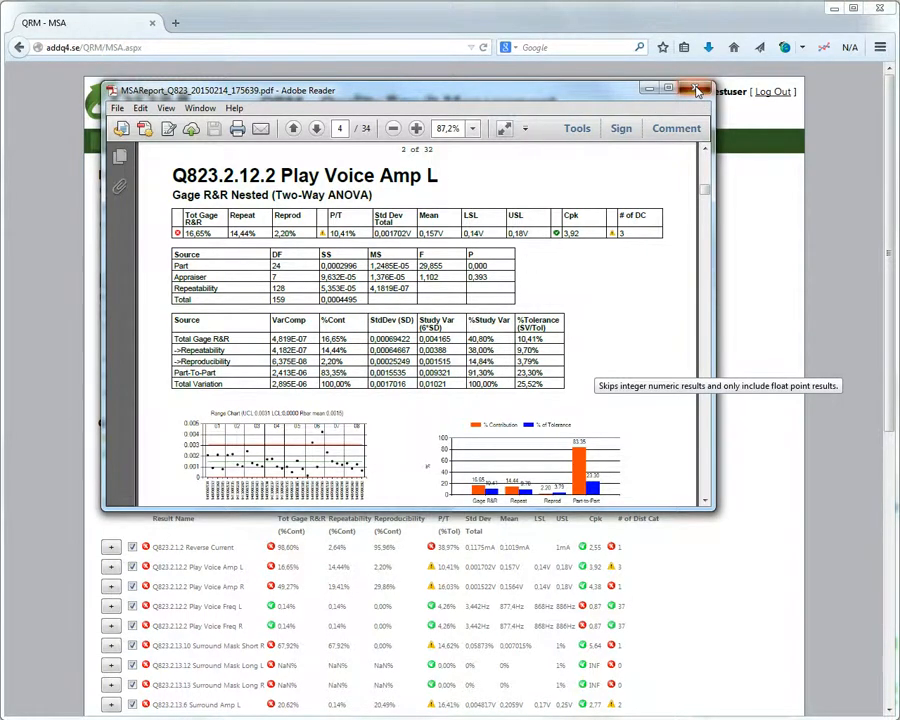
click(490, 65)
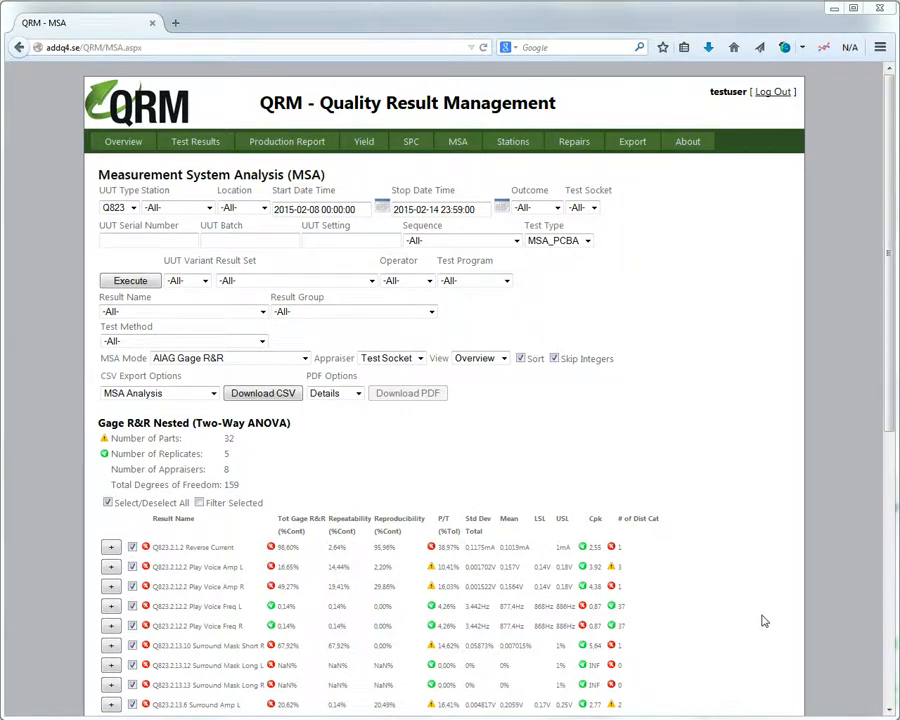
Open the Stations page and read the utilization chart tooltips for 2015-02-08 to 2015-02-14.
click(510, 145)
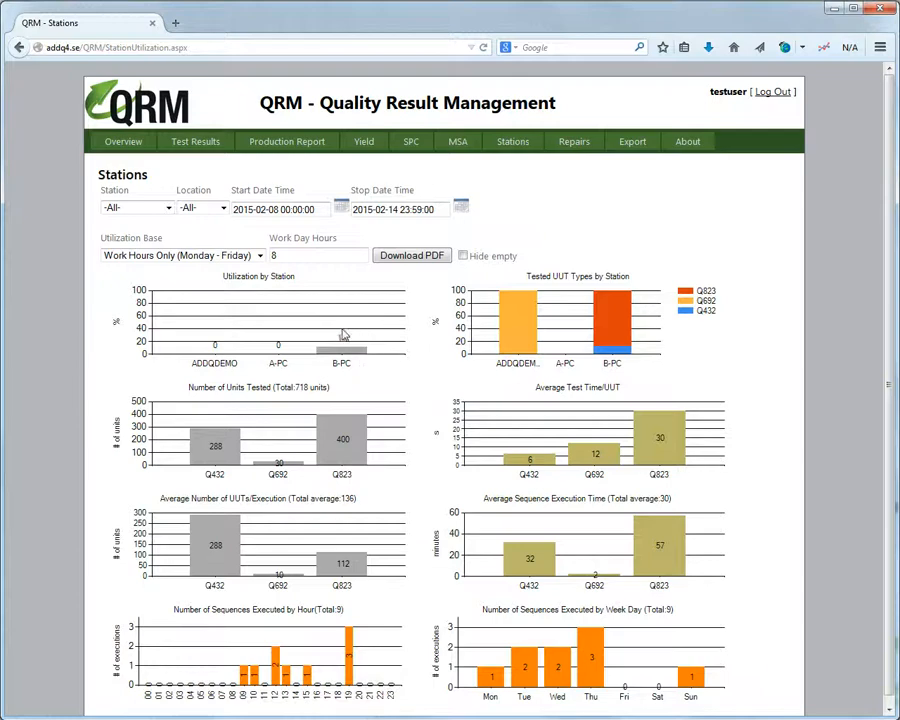
mouse_move(366, 369)
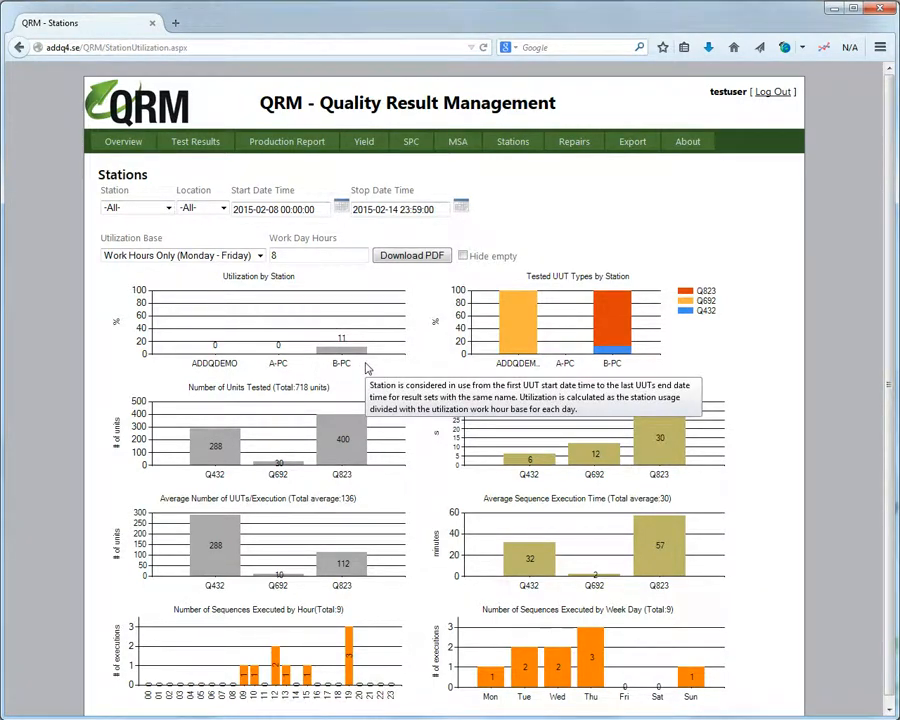
scroll(372, 362, down, 1)
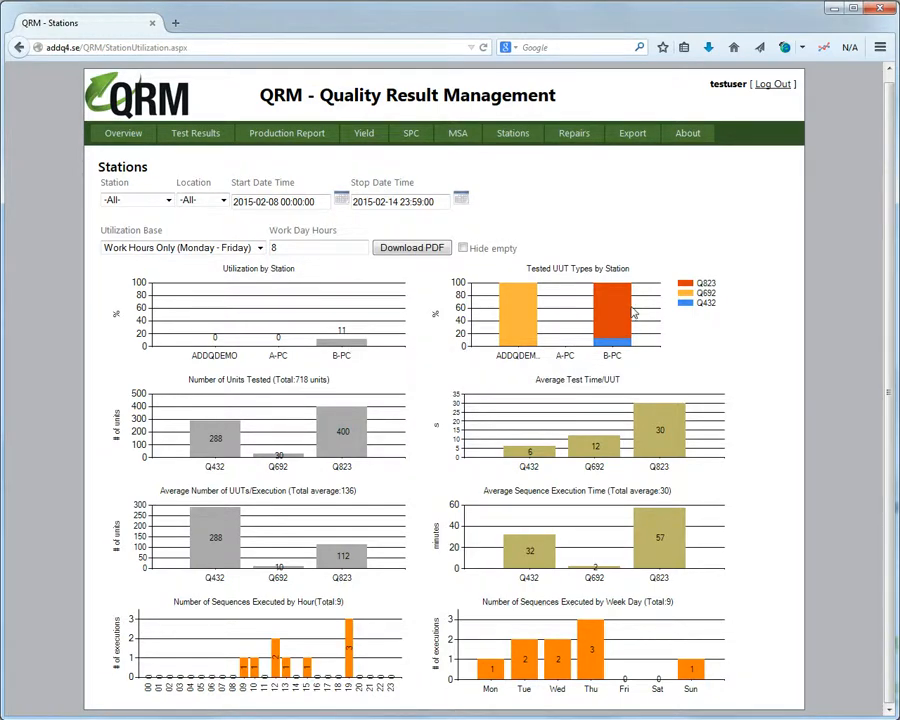
mouse_move(618, 313)
Generate the station report PDF and open it.
mouse_move(398, 396)
mouse_move(721, 450)
mouse_move(603, 590)
mouse_move(492, 703)
click(422, 254)
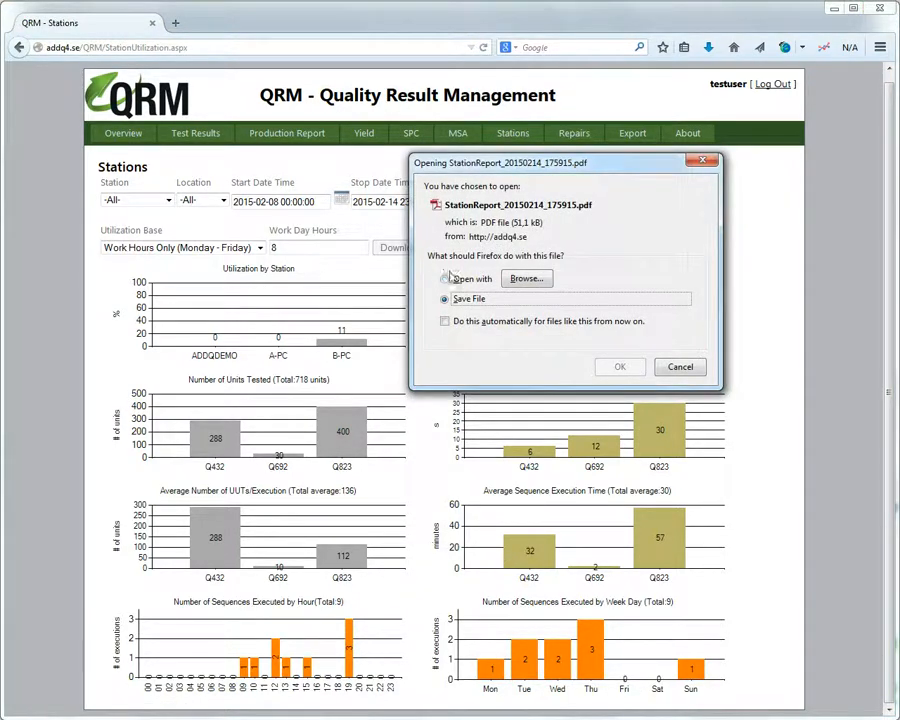
click(462, 278)
click(618, 364)
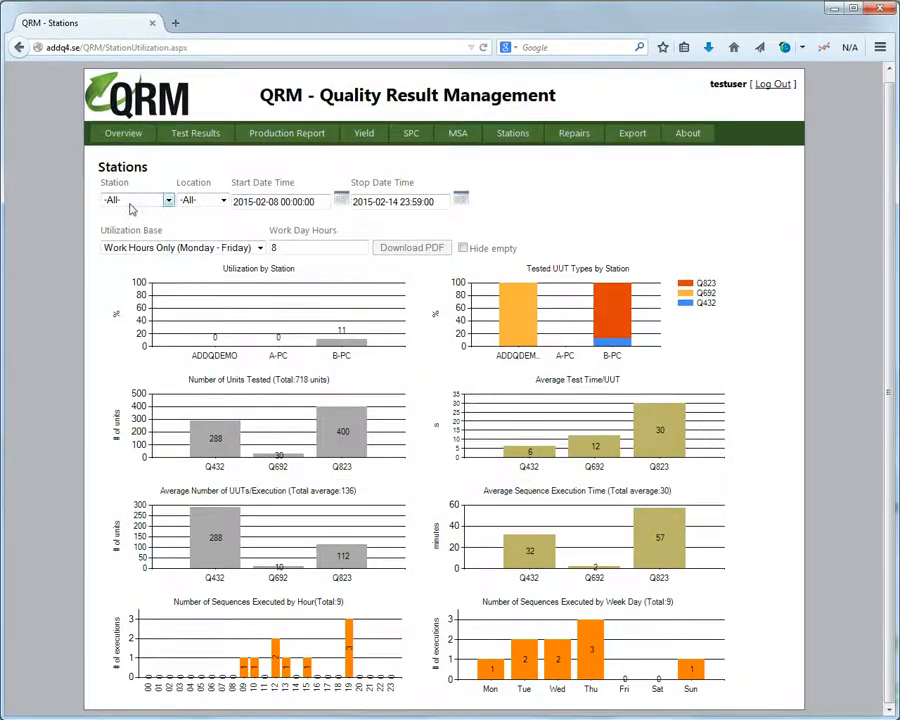
Change the Station filter from B-PC to -All- so the charts cover every station.
click(135, 201)
click(133, 247)
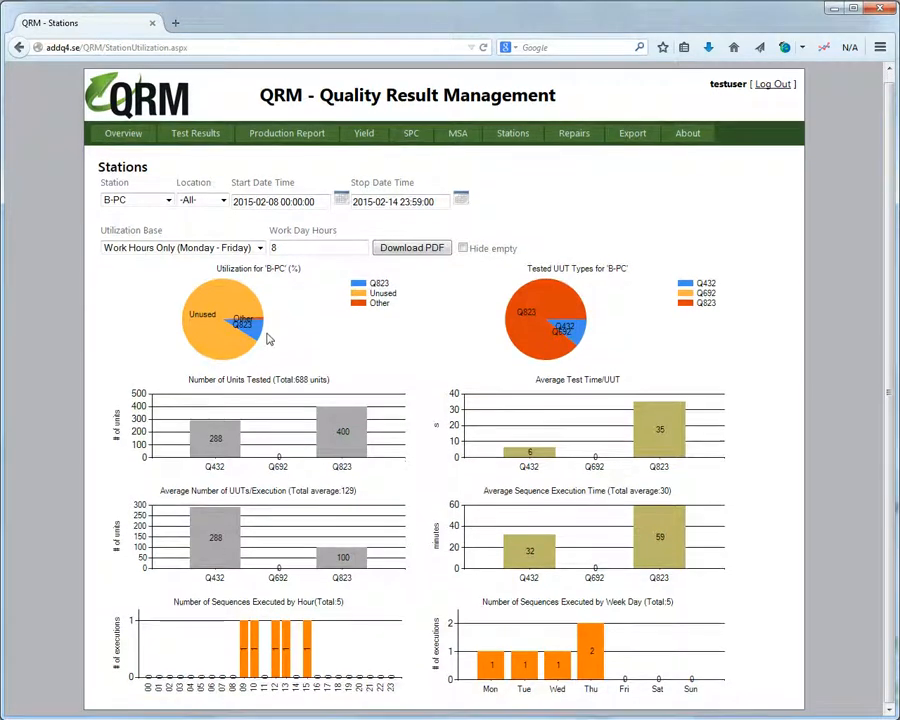
click(150, 208)
click(114, 225)
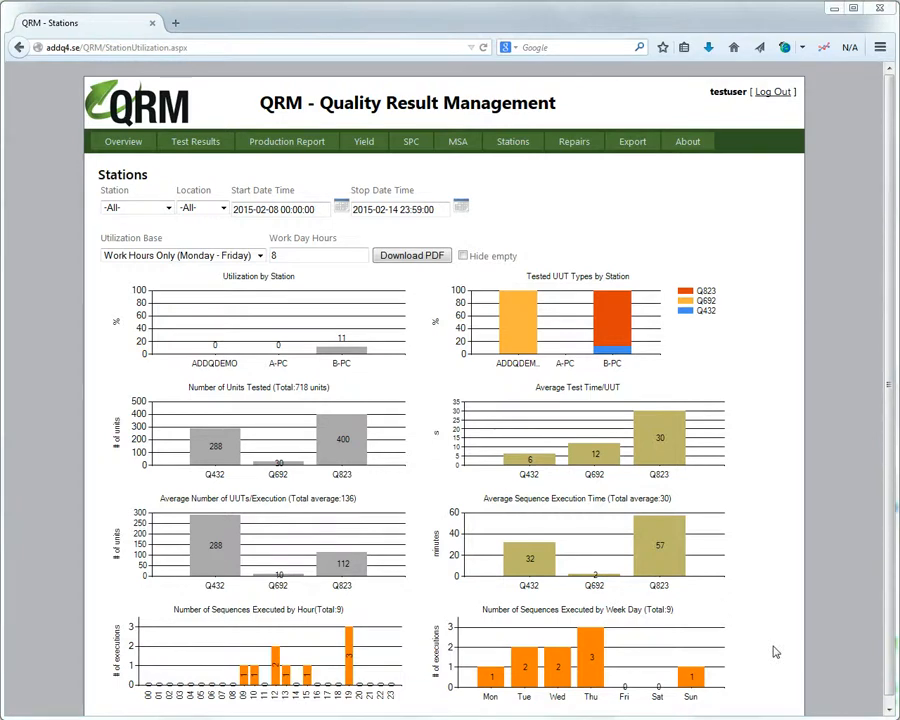
click(576, 143)
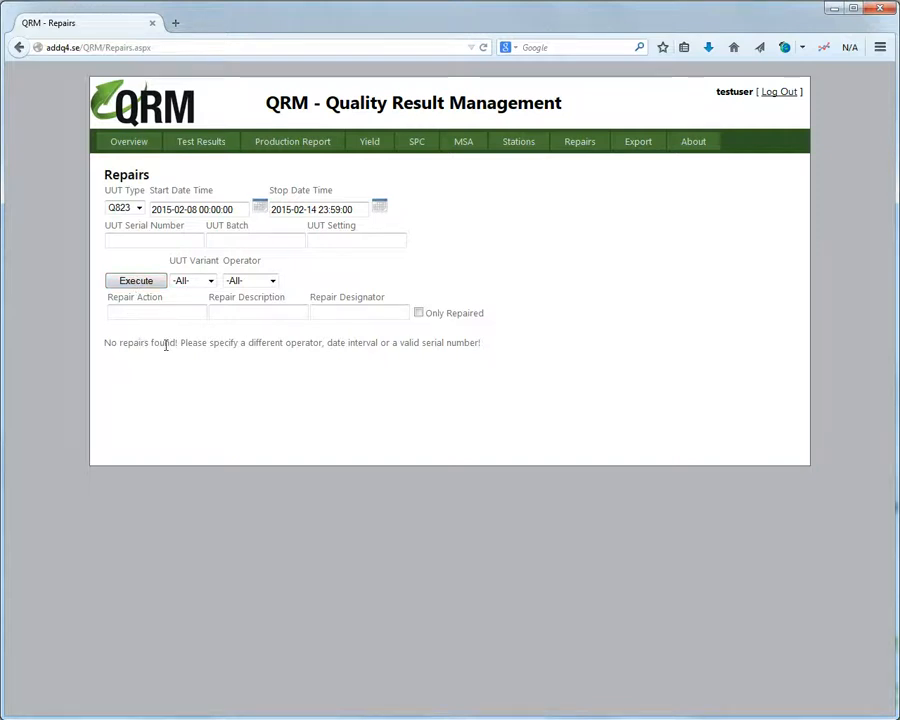
Query Test Results with Outcome set to Failed and expand the 2015-02-08 entry.
click(224, 146)
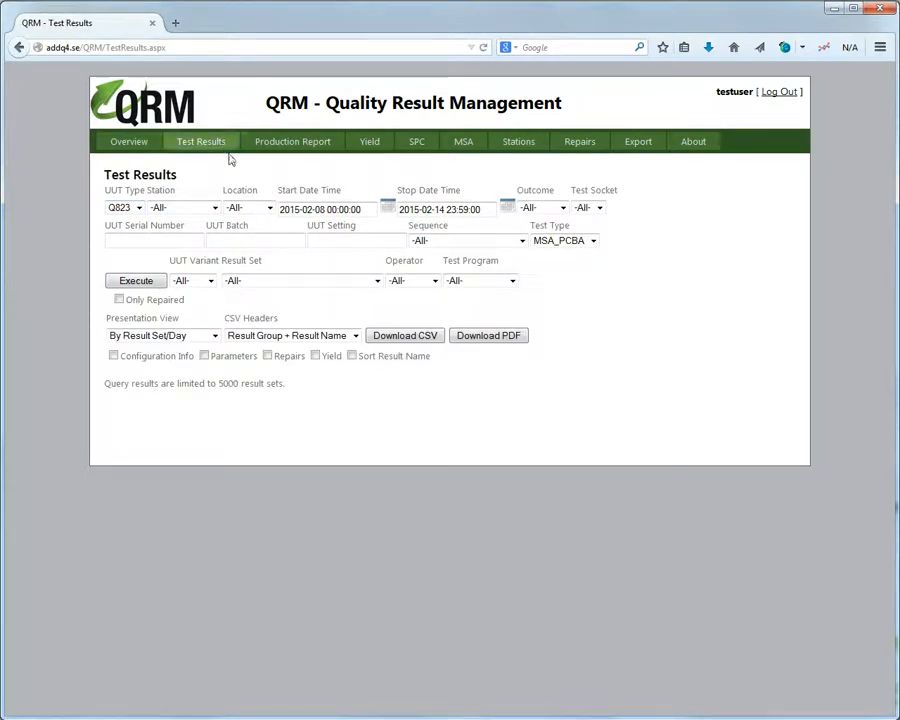
click(556, 207)
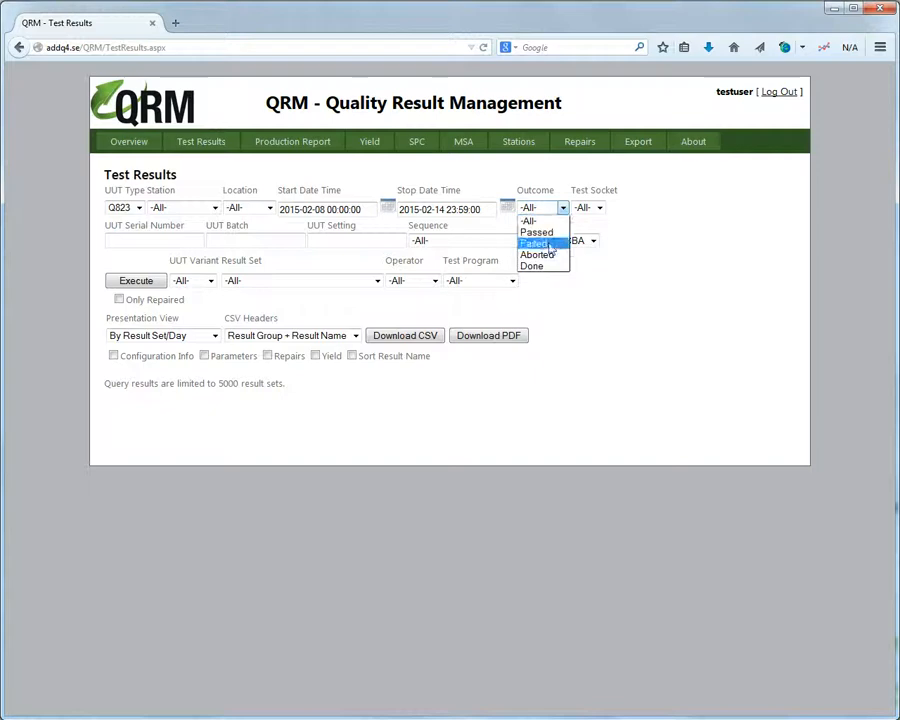
click(550, 245)
click(136, 281)
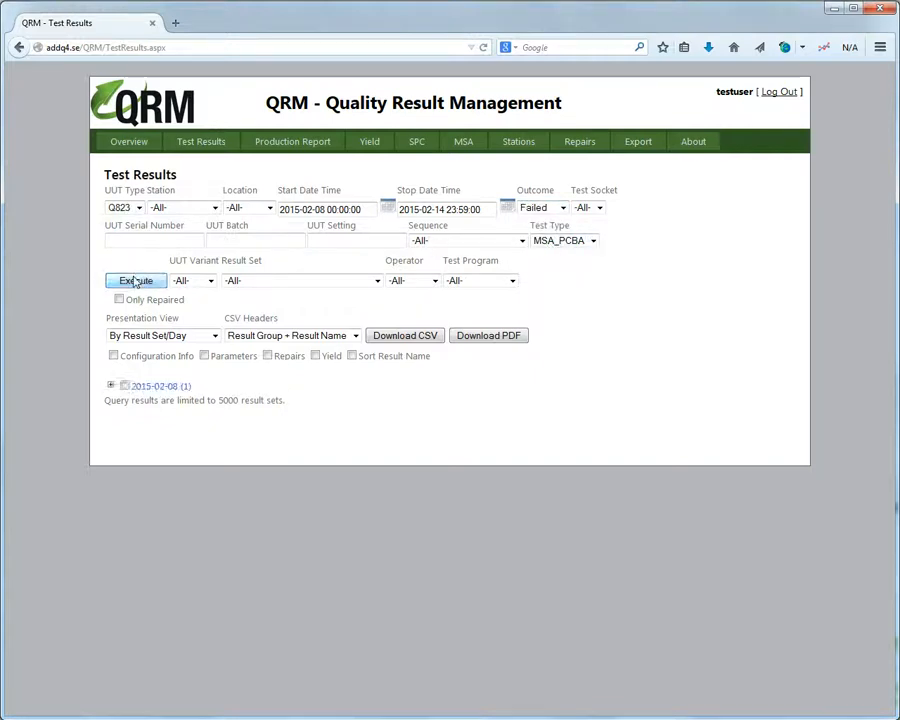
click(111, 385)
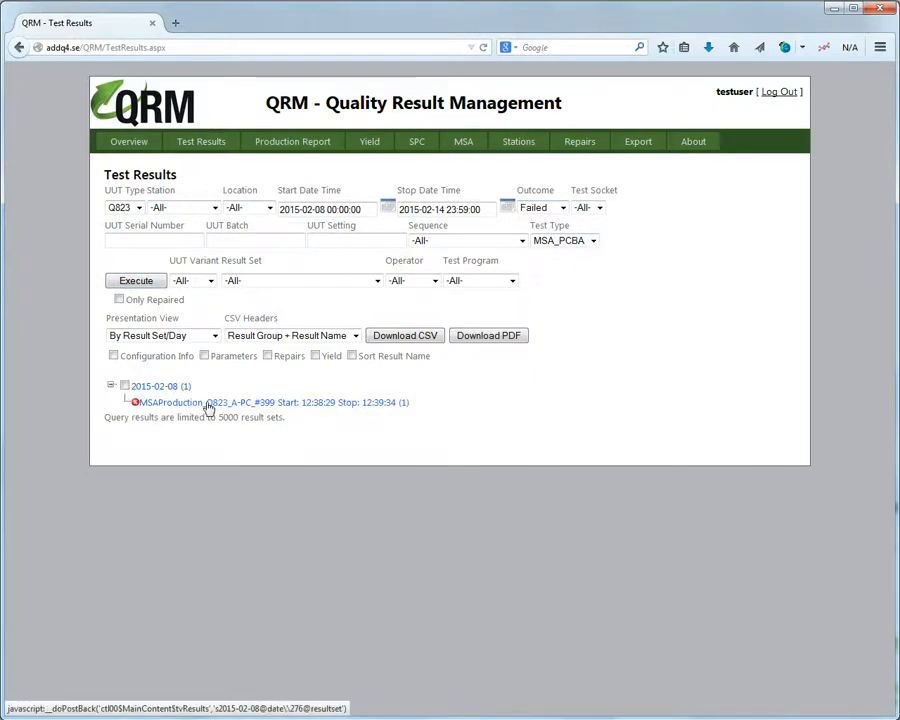
Widen Test Type to -All-, rerun, and expand the 2015-02-11 B-PC_#73 run to the failed unit's steps.
click(561, 242)
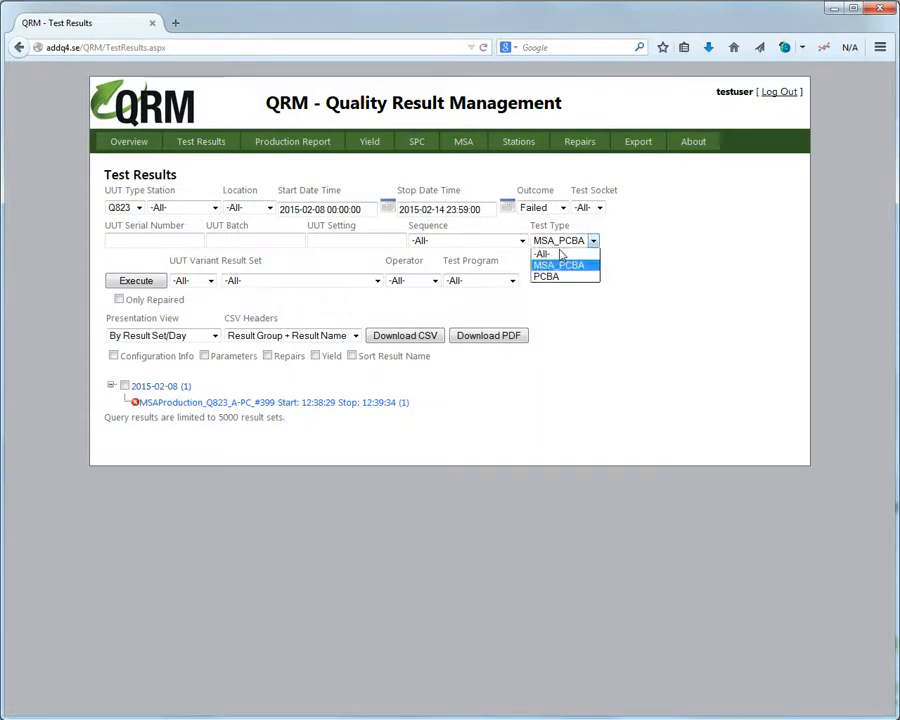
click(555, 254)
click(146, 283)
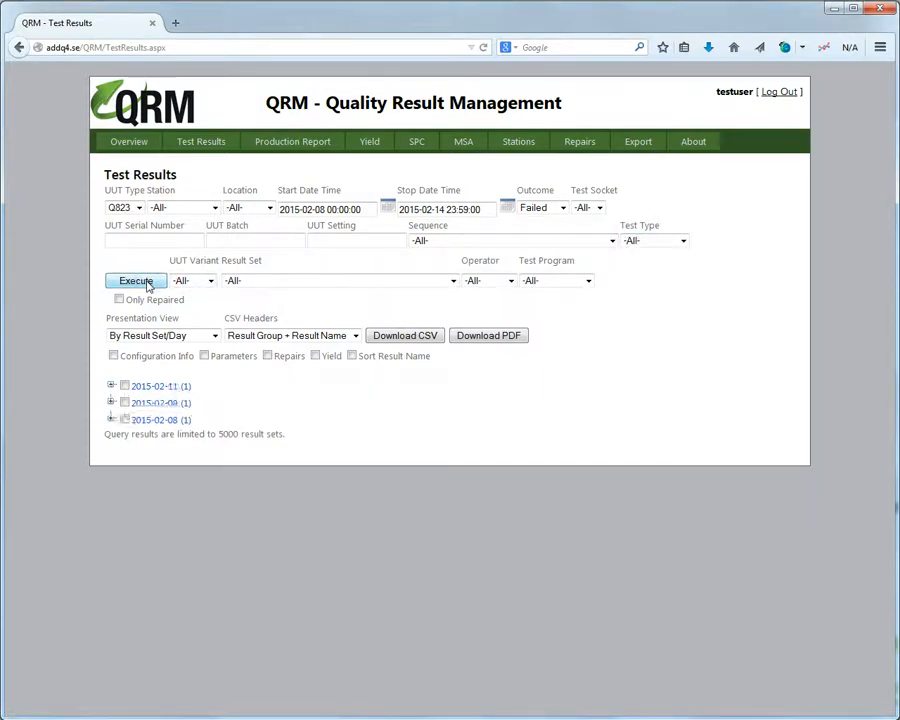
click(111, 385)
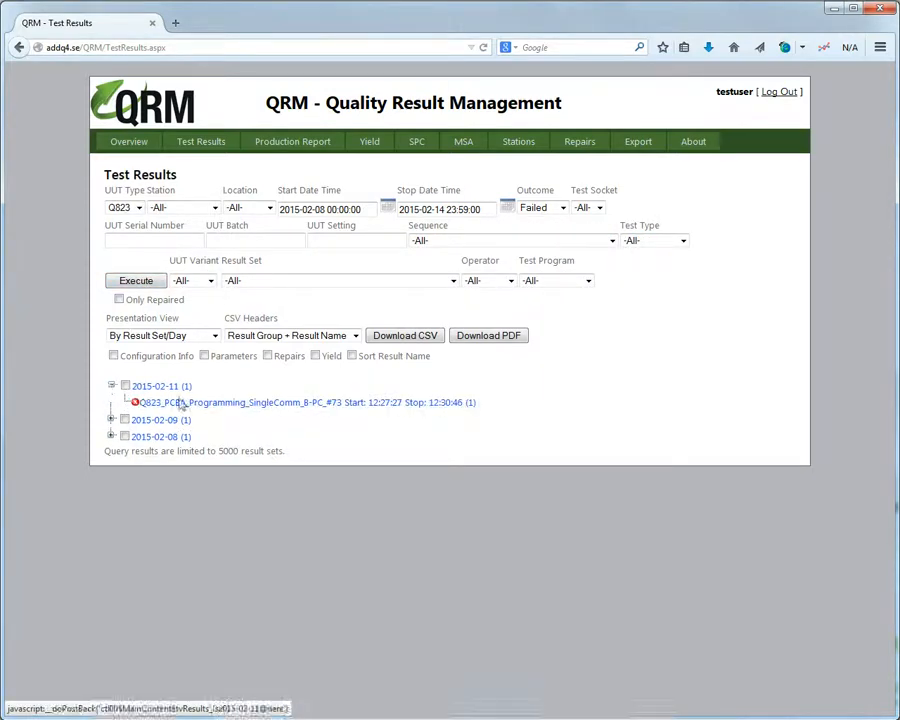
click(225, 403)
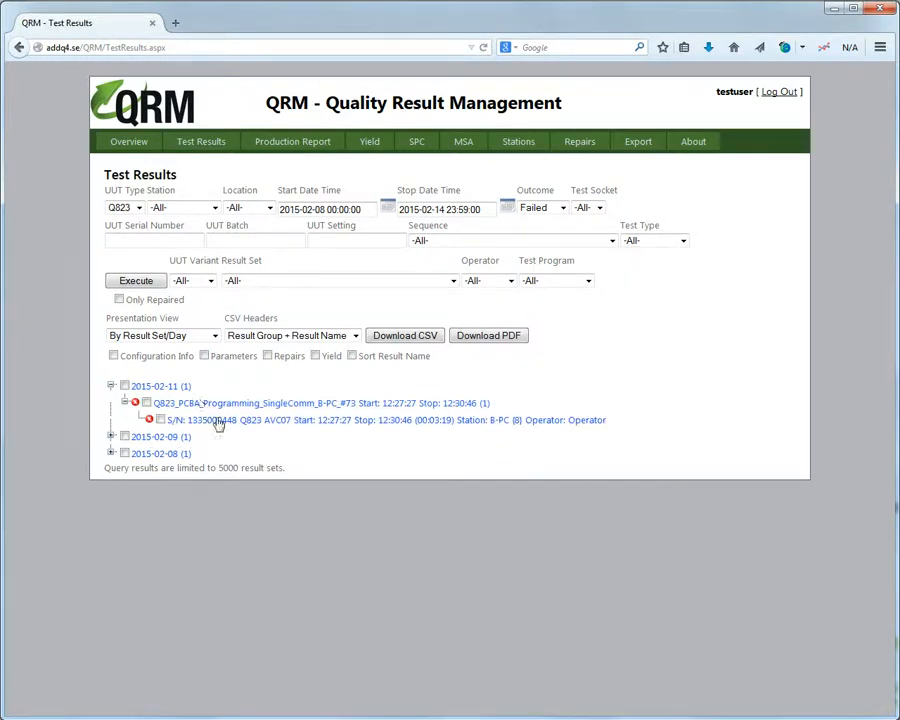
click(196, 423)
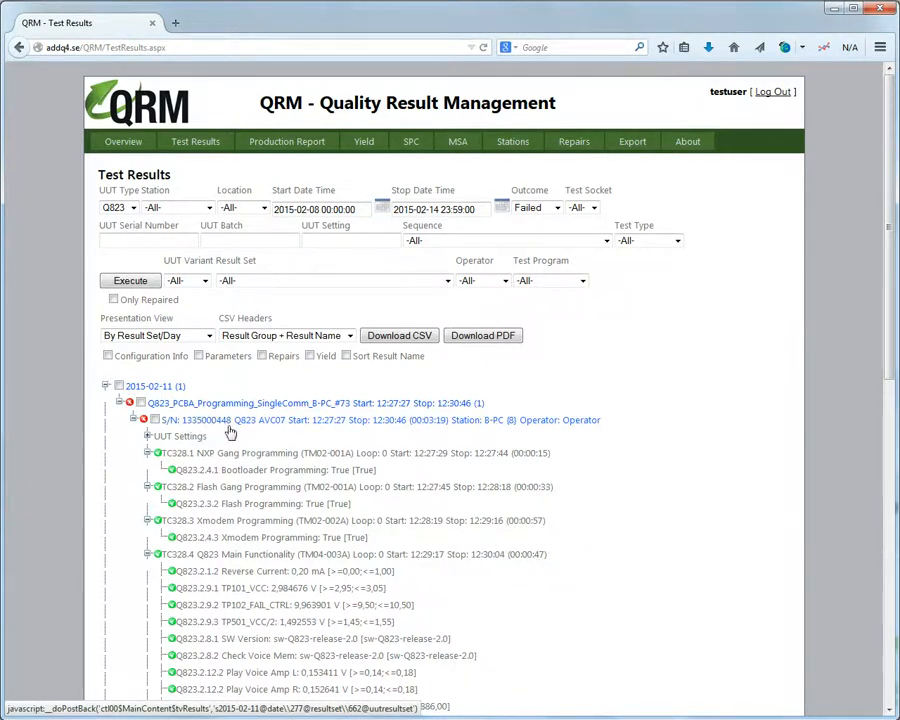
click(581, 144)
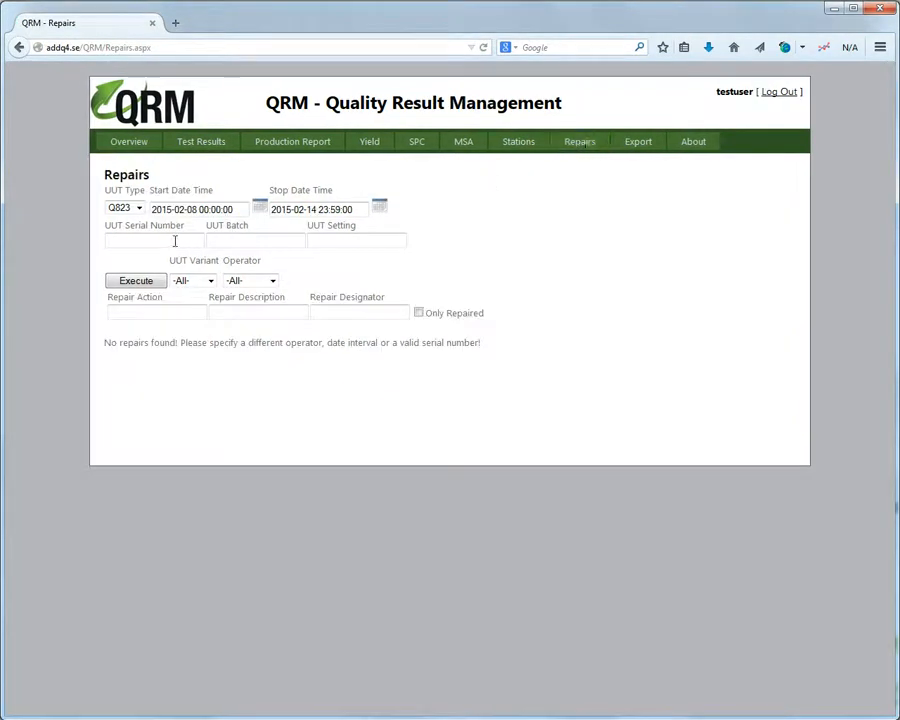
Look up repairs for UUT serial number 448.
click(185, 240)
text(448)
click(157, 283)
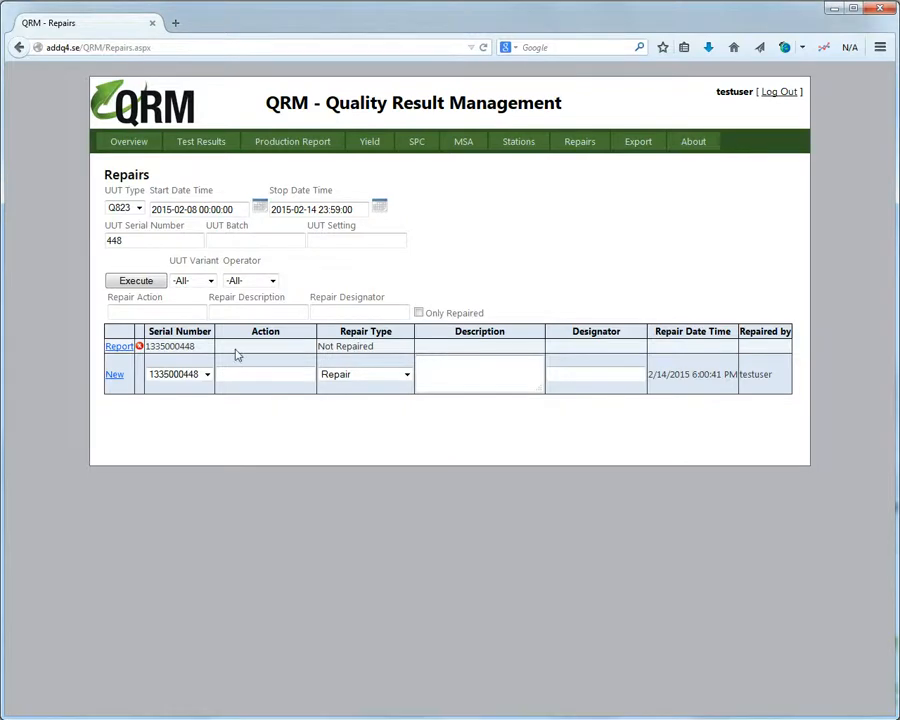
click(126, 350)
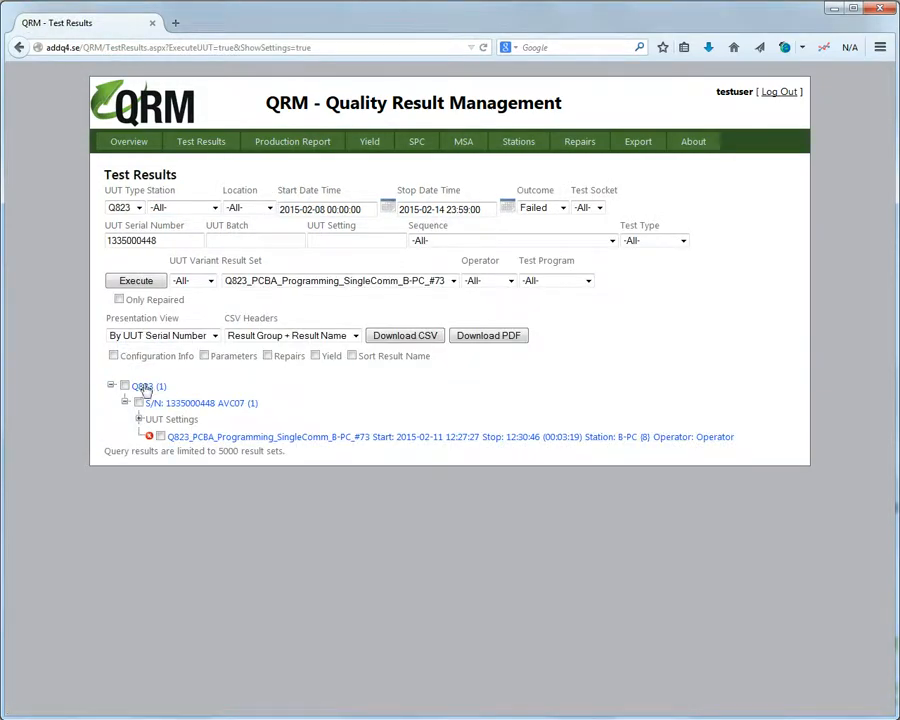
click(185, 438)
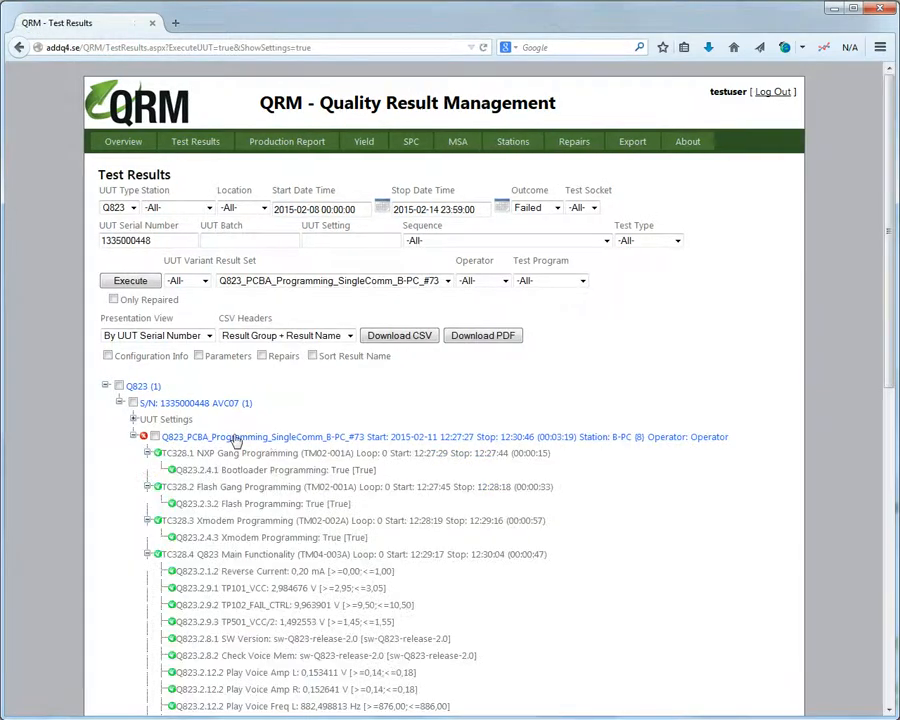
scroll(260, 450, down, 10)
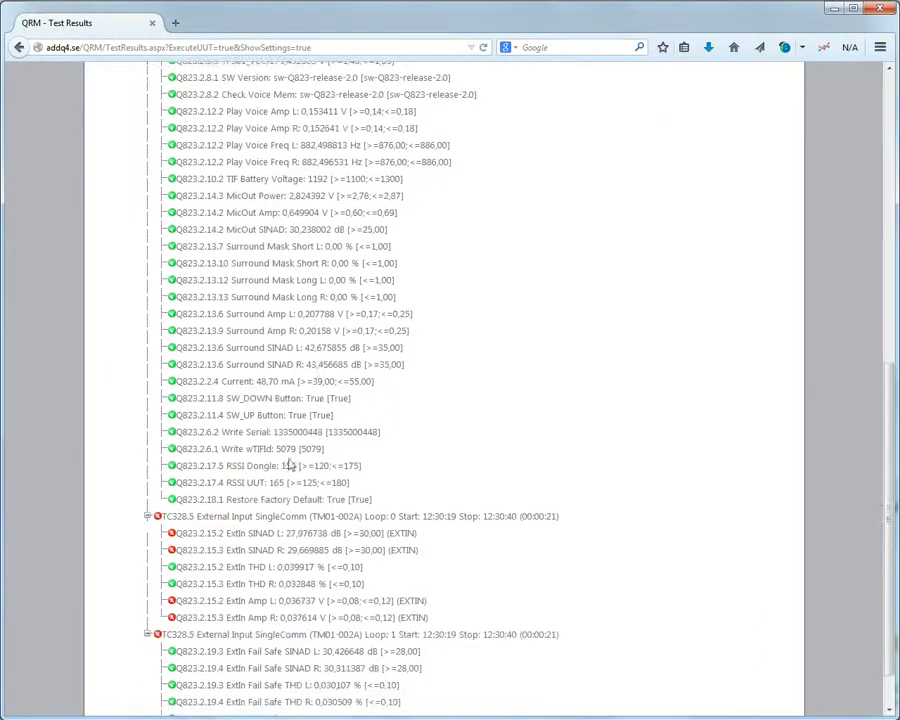
scroll(287, 560, up, 10)
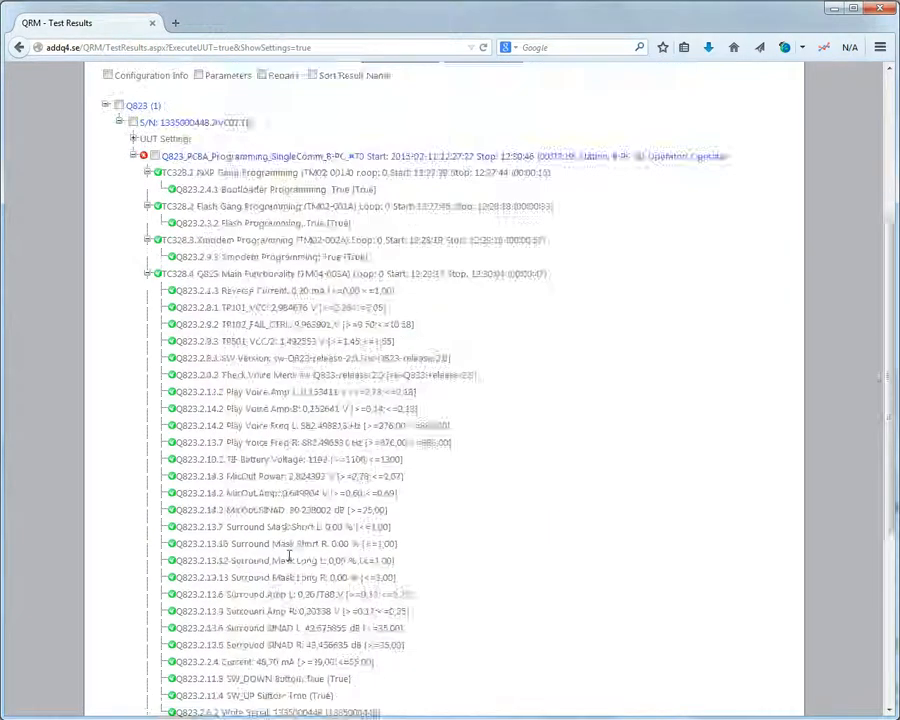
click(574, 143)
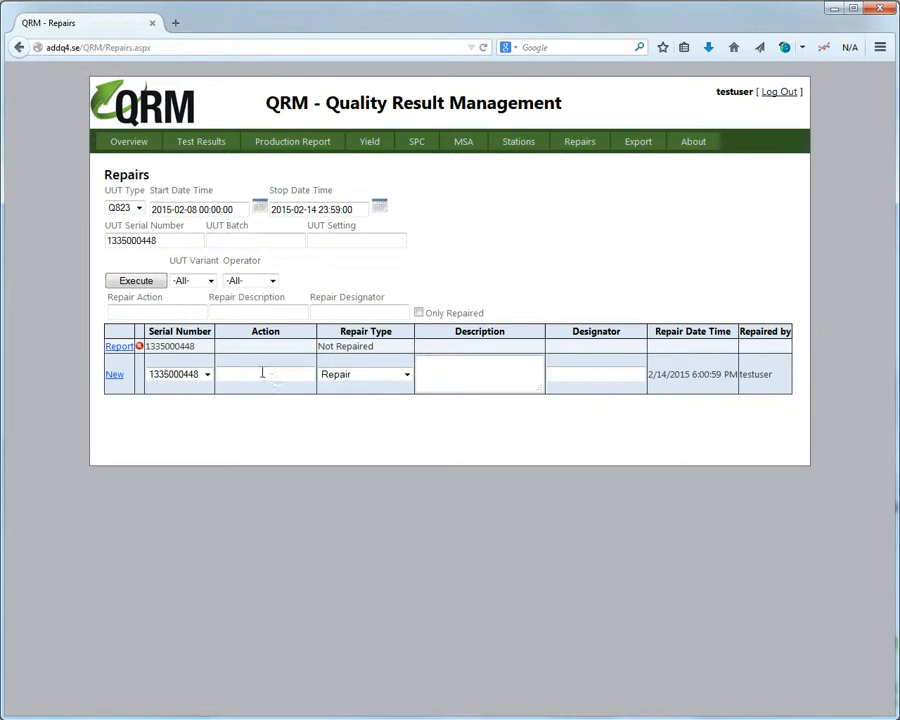
Save a new repair with action B1, description Bad soldering, designator R14.
click(263, 373)
click(455, 370)
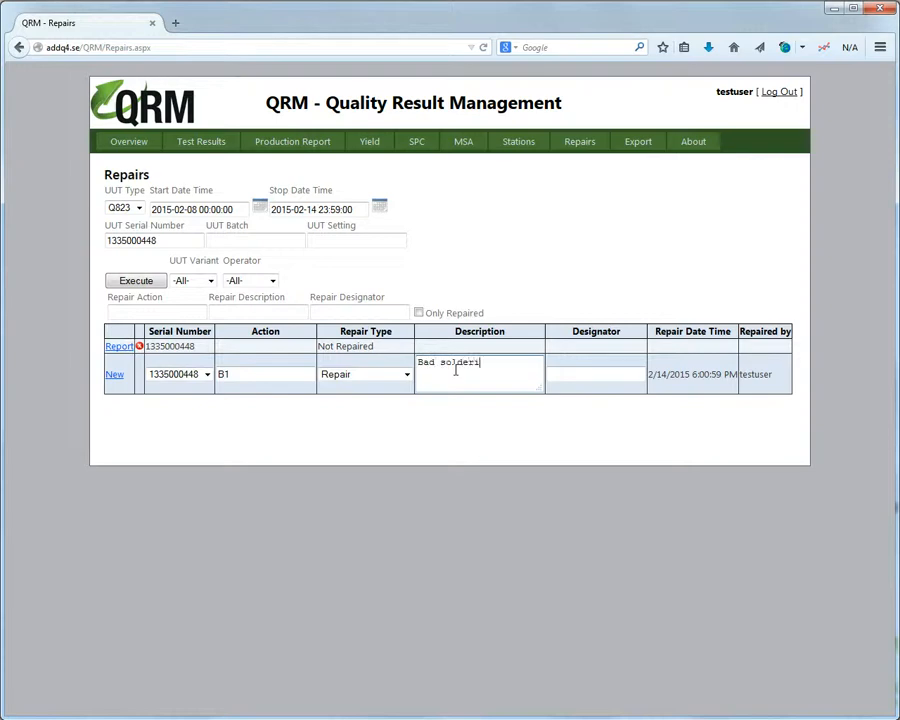
click(566, 371)
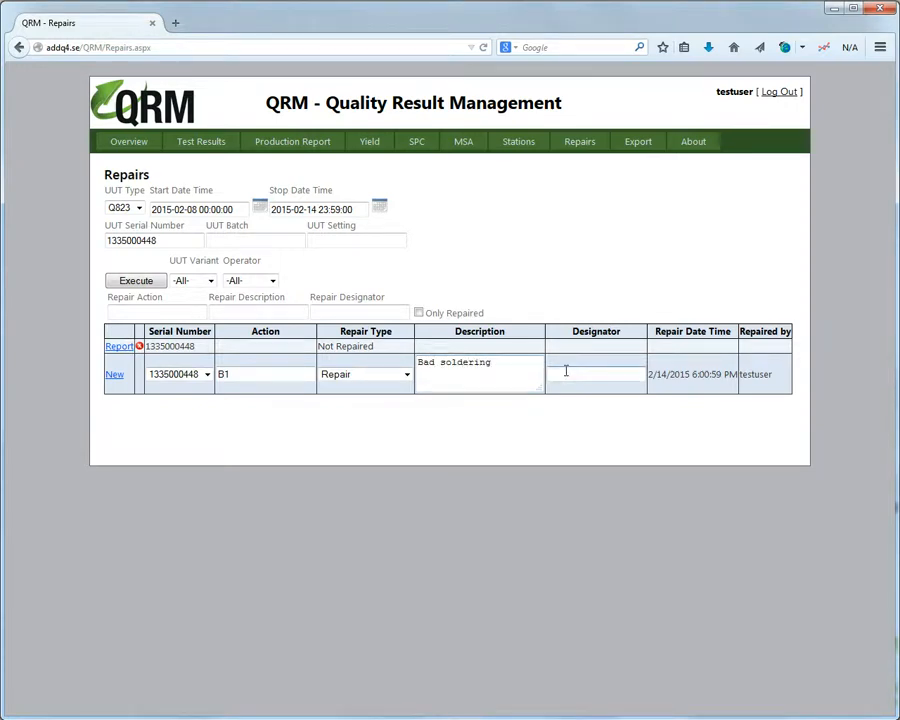
text(R14)
click(114, 376)
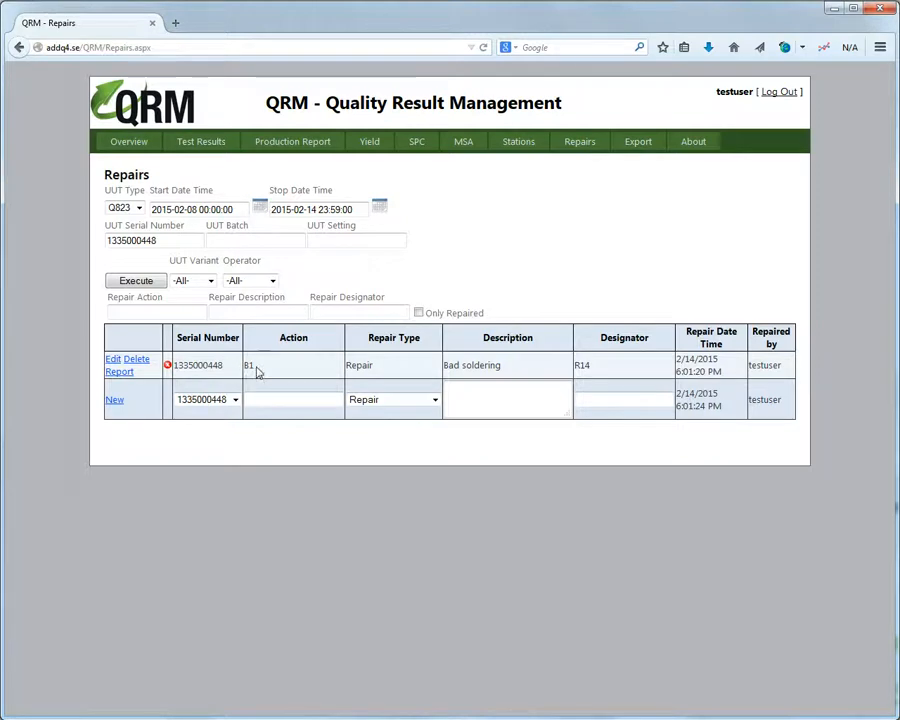
Clear the 448 serial-number filter and rerun the repairs query.
drag(170, 240, 68, 238)
key(Delete)
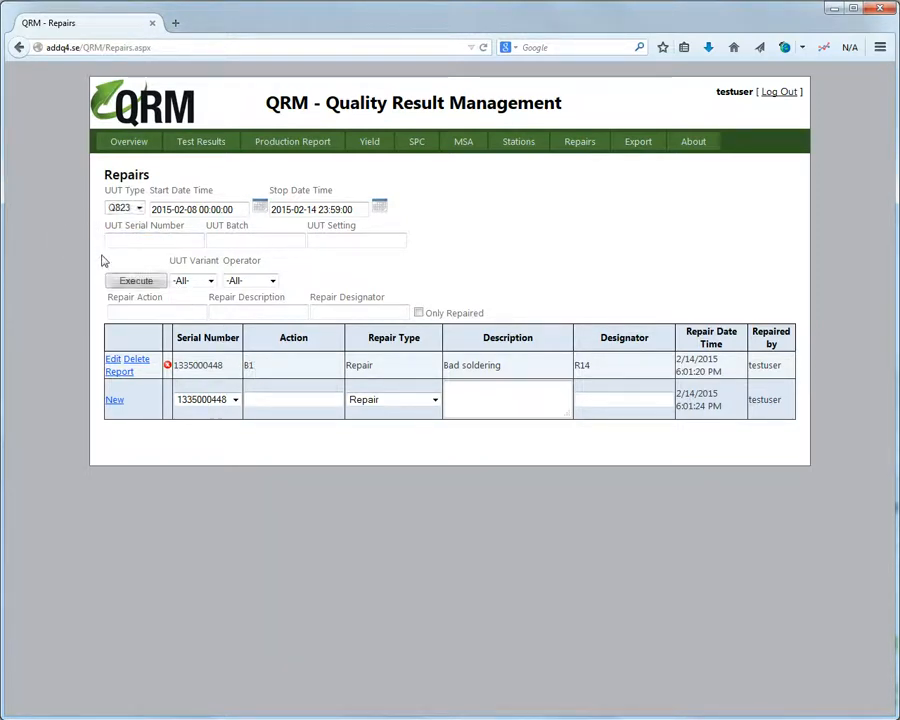
click(132, 283)
Filter failed test results by serial 44 and expand the 2015-02-11 Q823_PCBA_Programming run to the unit.
click(195, 145)
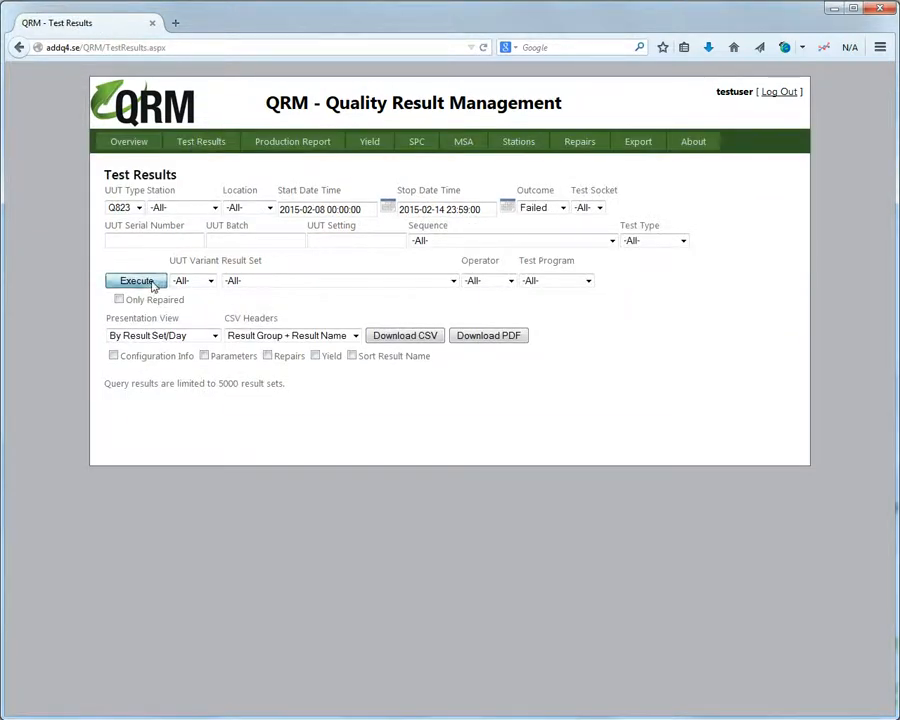
click(137, 281)
click(190, 237)
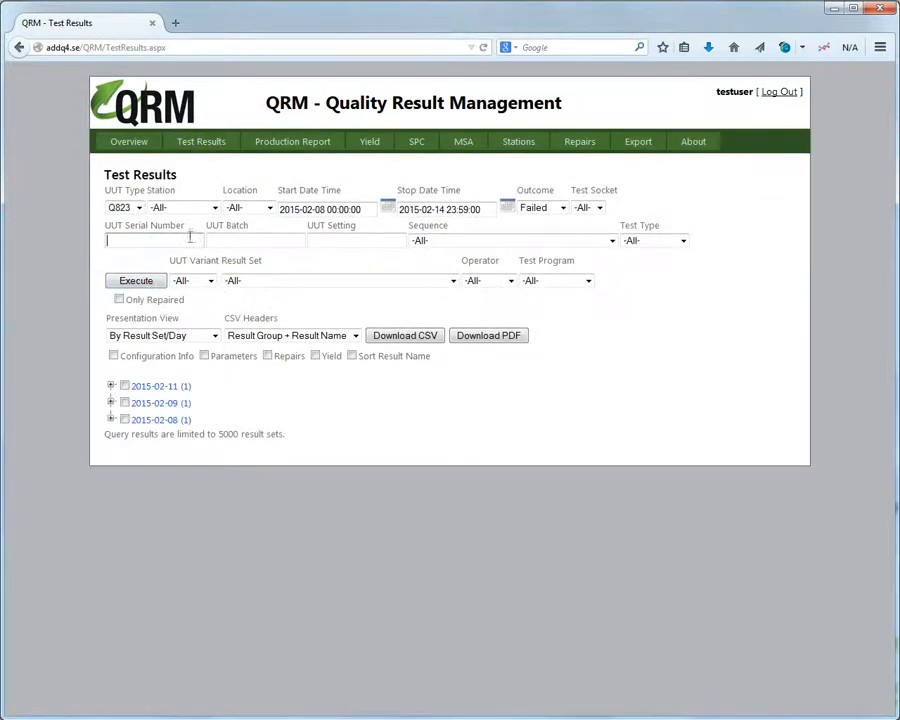
text(448)
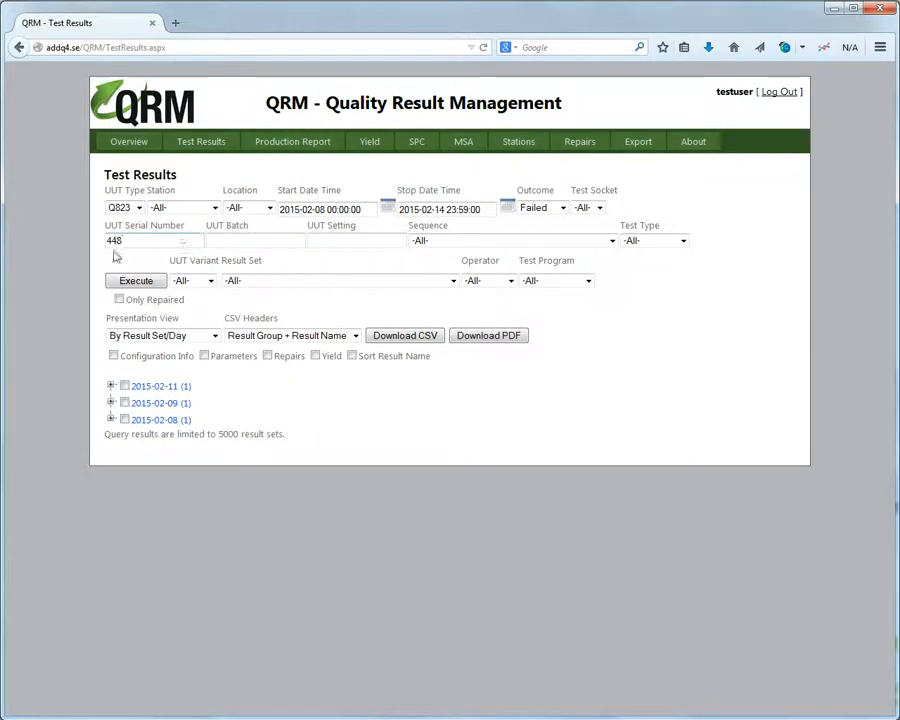
click(139, 281)
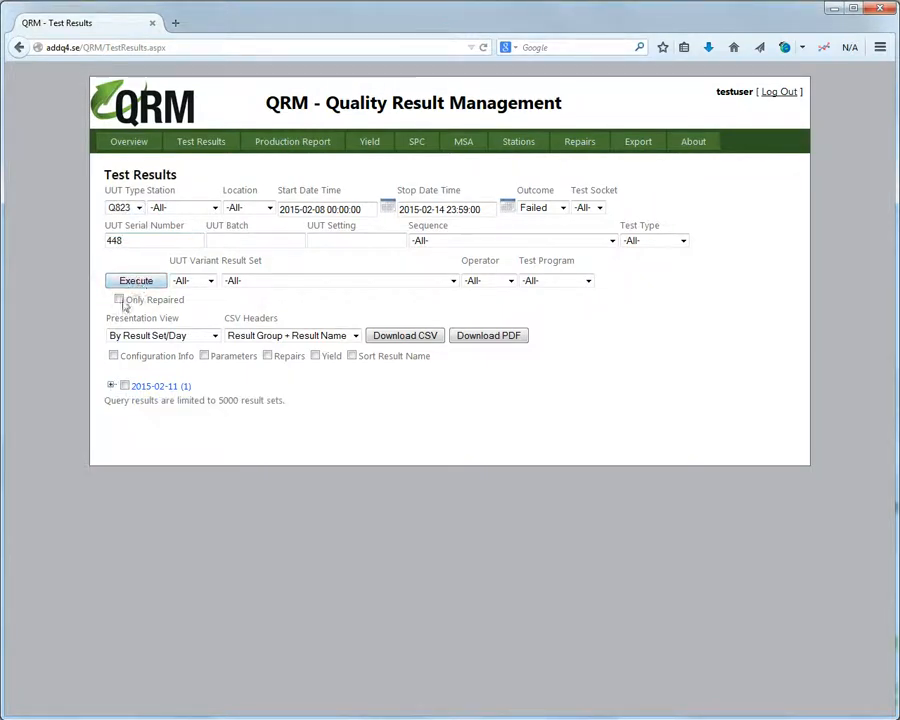
click(111, 386)
click(217, 402)
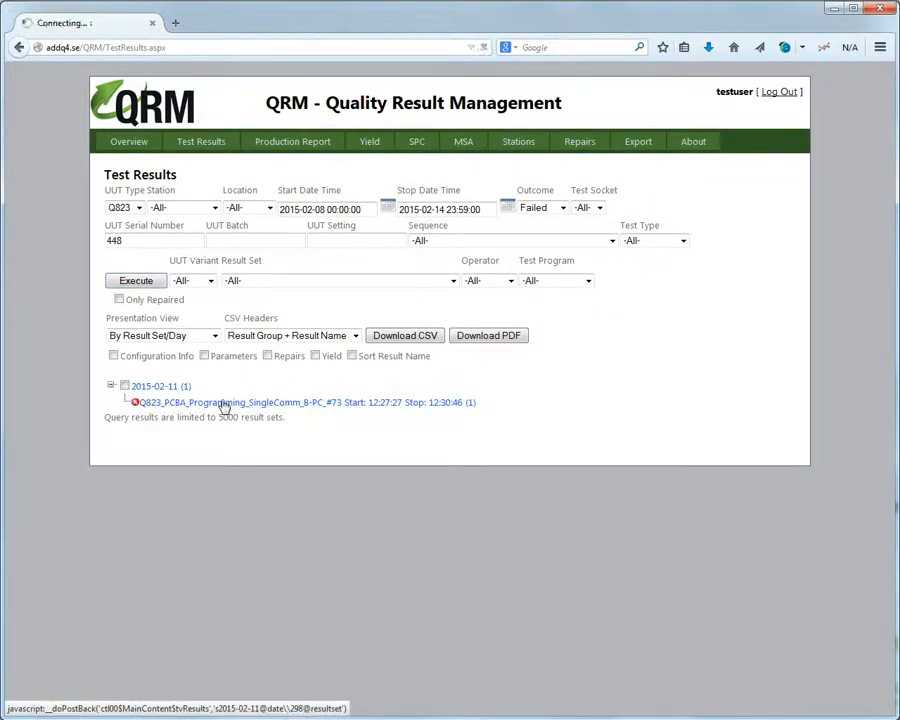
click(230, 421)
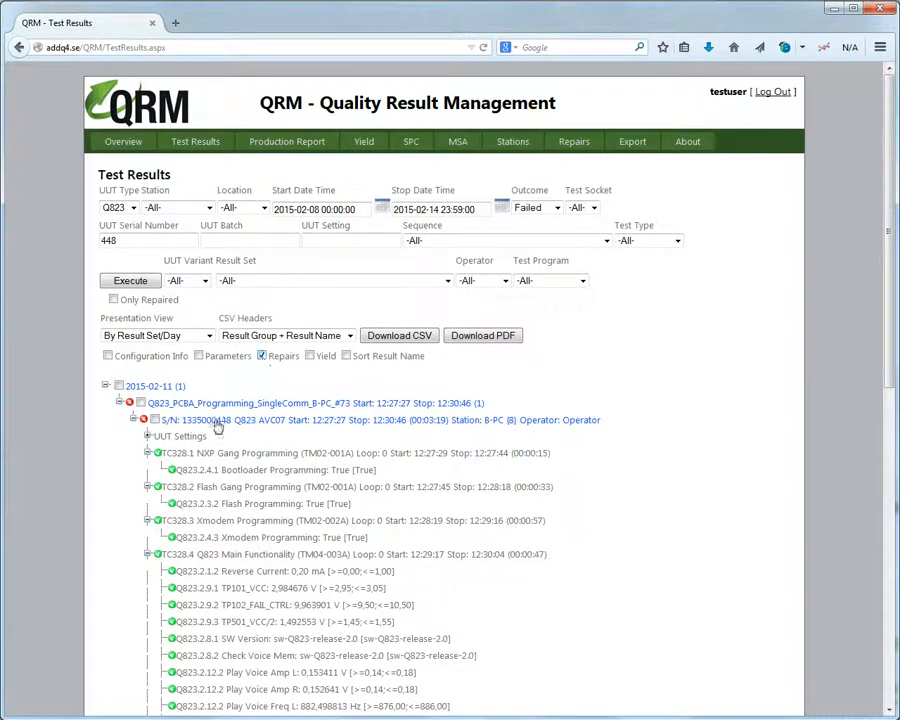
click(131, 282)
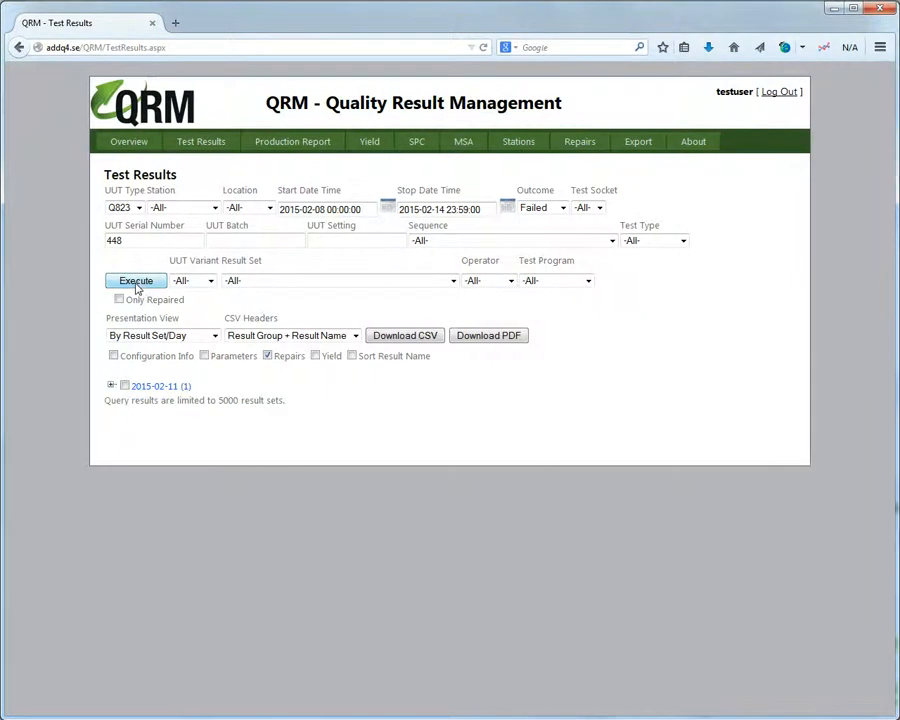
click(111, 385)
click(175, 403)
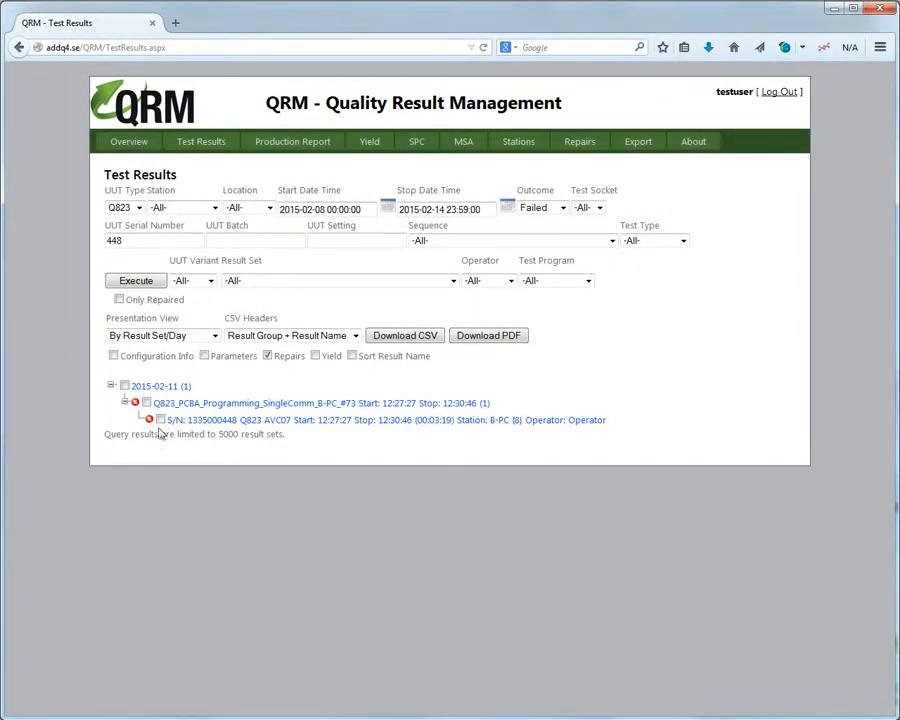
click(219, 423)
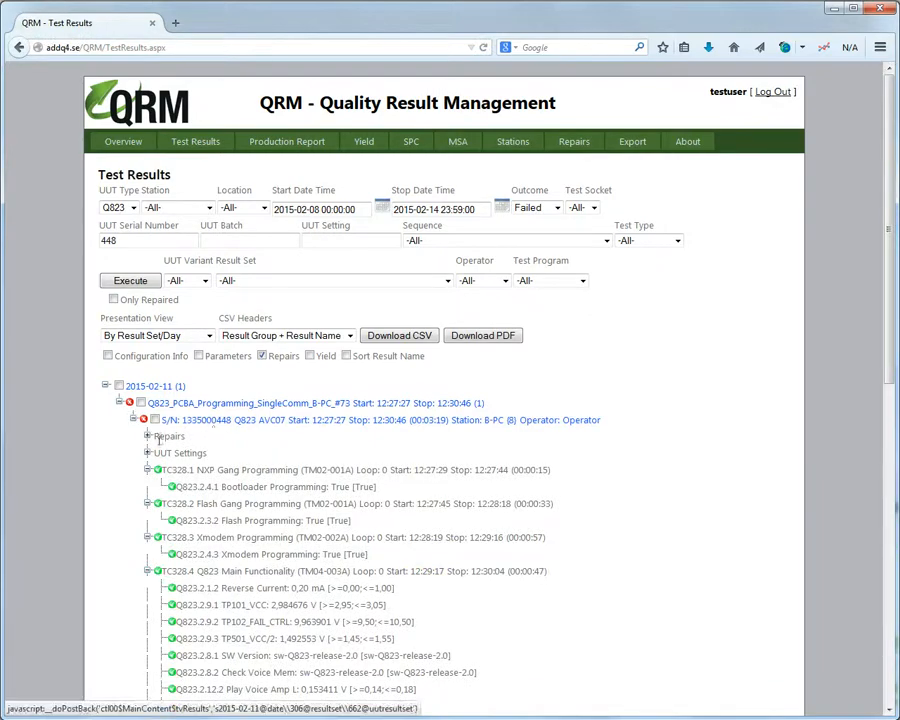
click(147, 436)
click(161, 453)
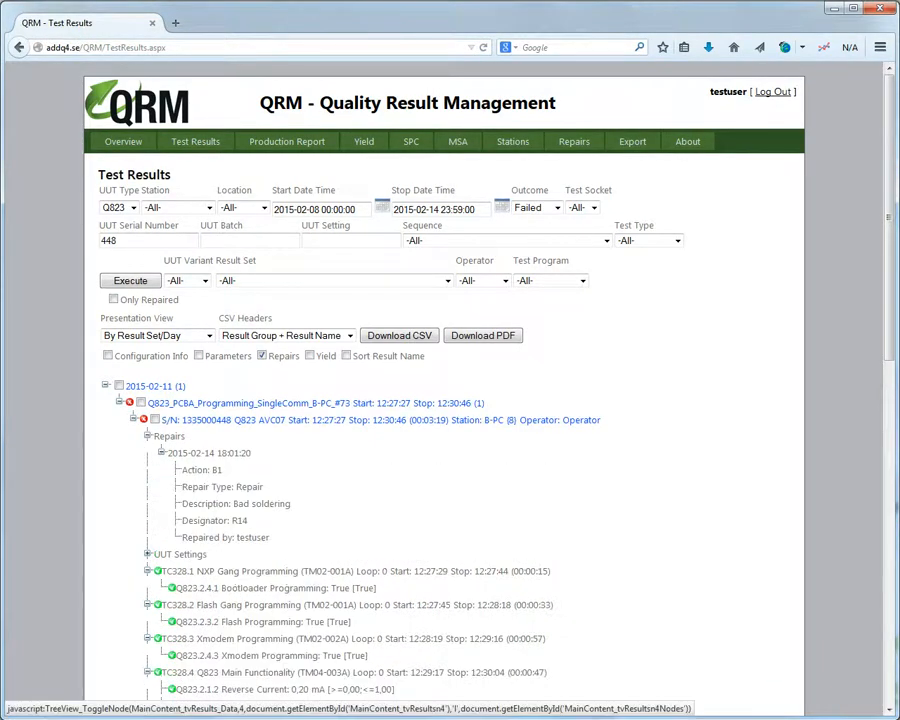
scroll(233, 490, down, 3)
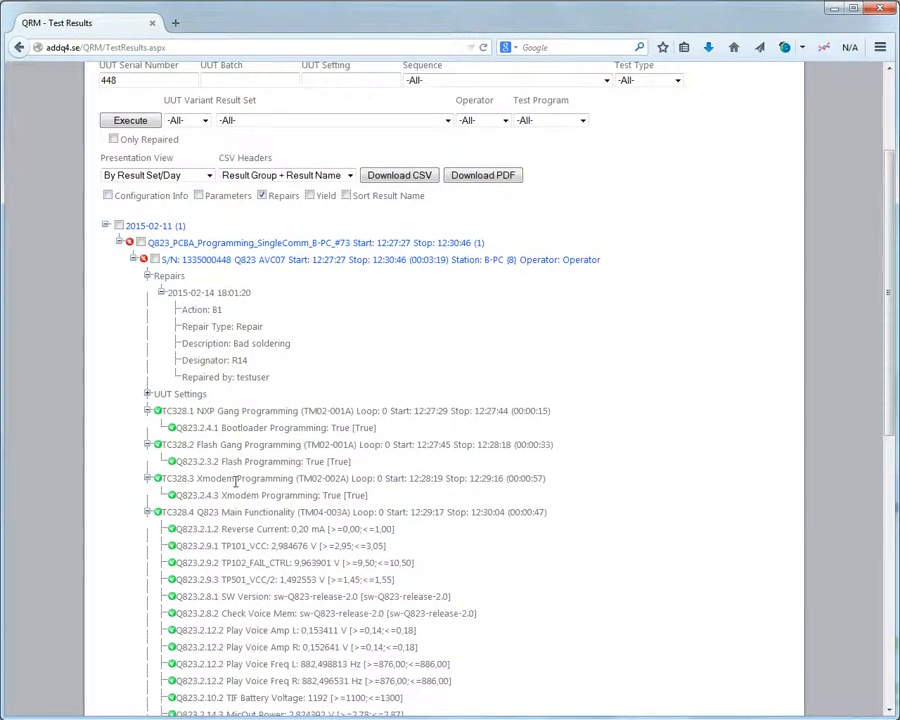
scroll(237, 484, up, 3)
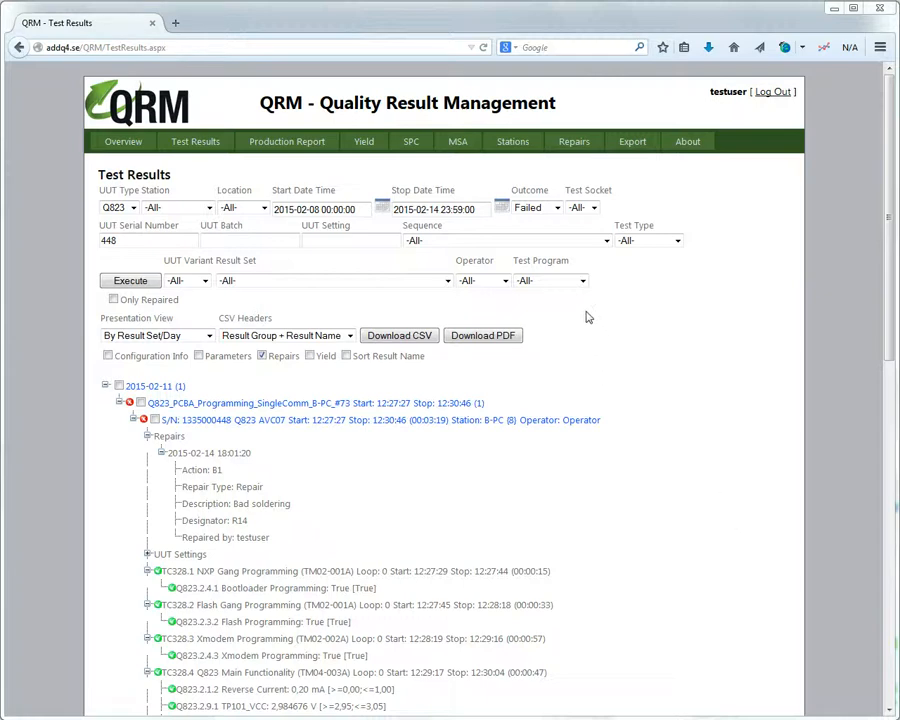
Reset Outcome to -All- and clear the 448 serial-number filter.
click(556, 208)
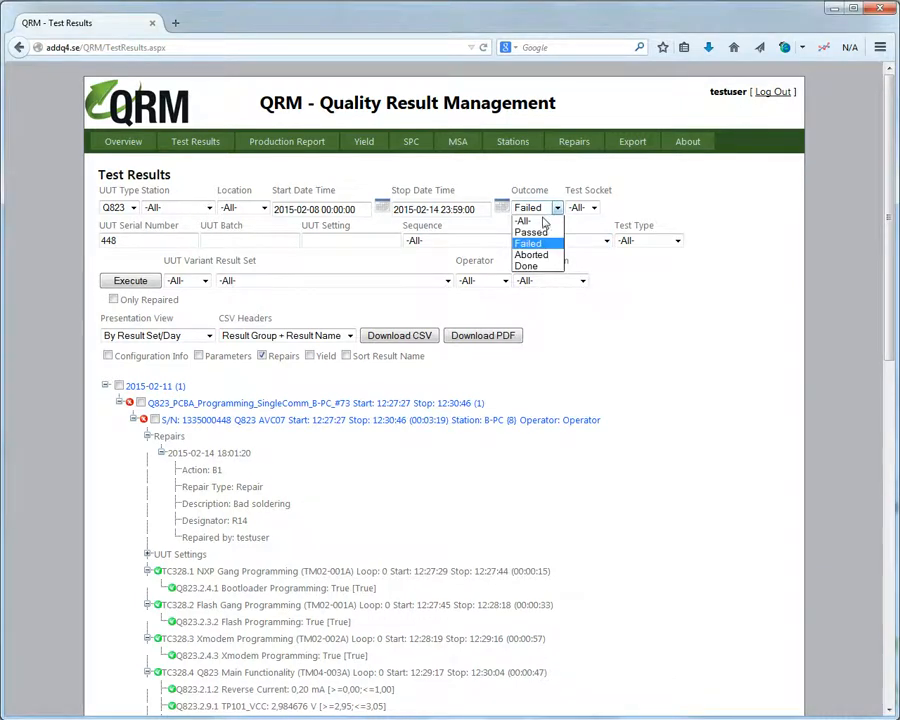
click(543, 221)
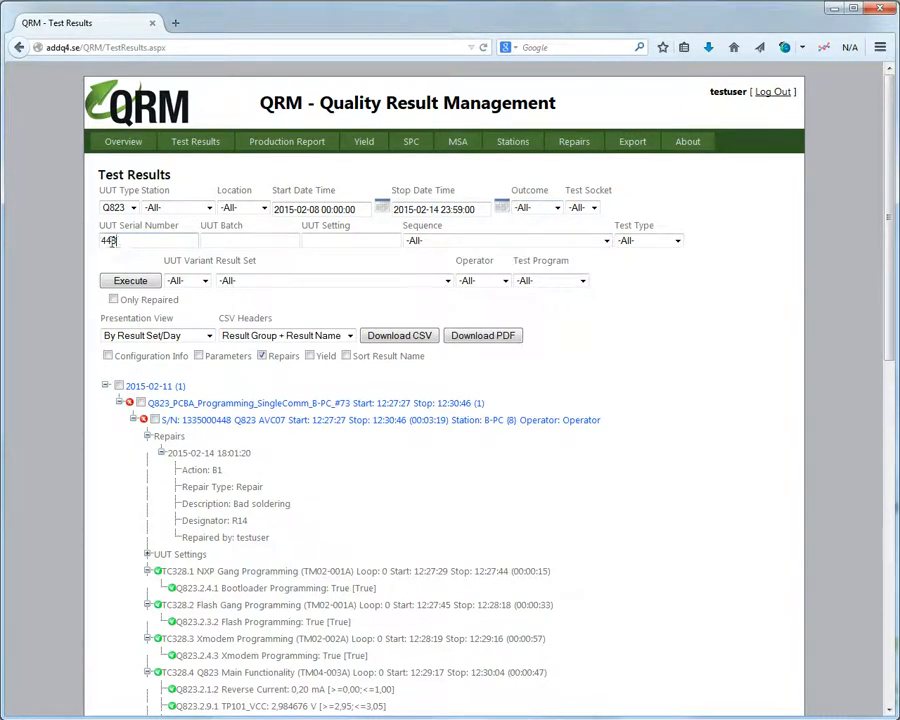
drag(112, 243, 90, 241)
key(BackSpace)
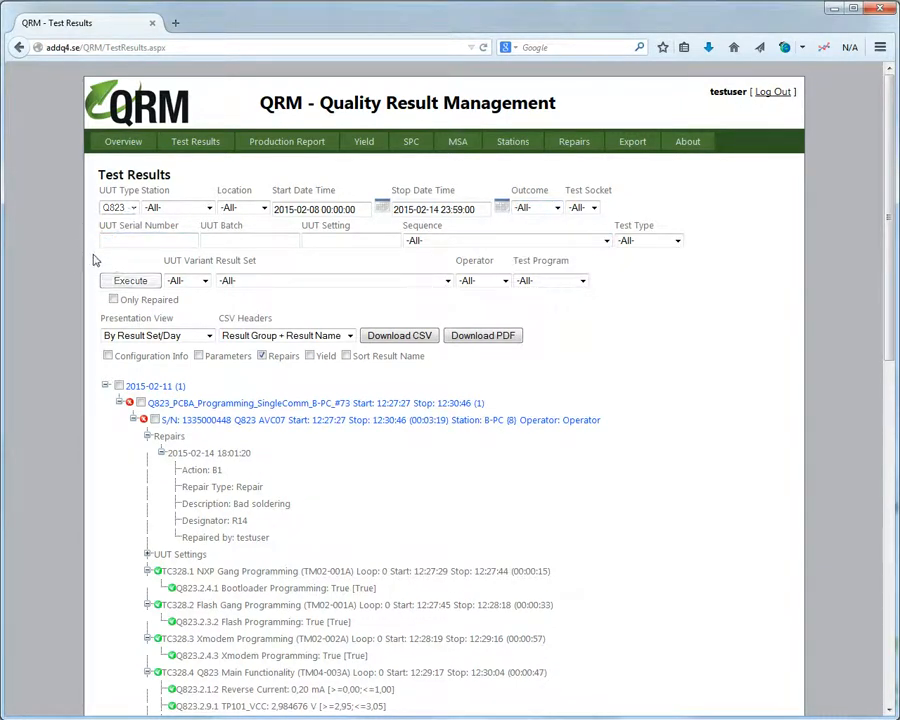
click(632, 142)
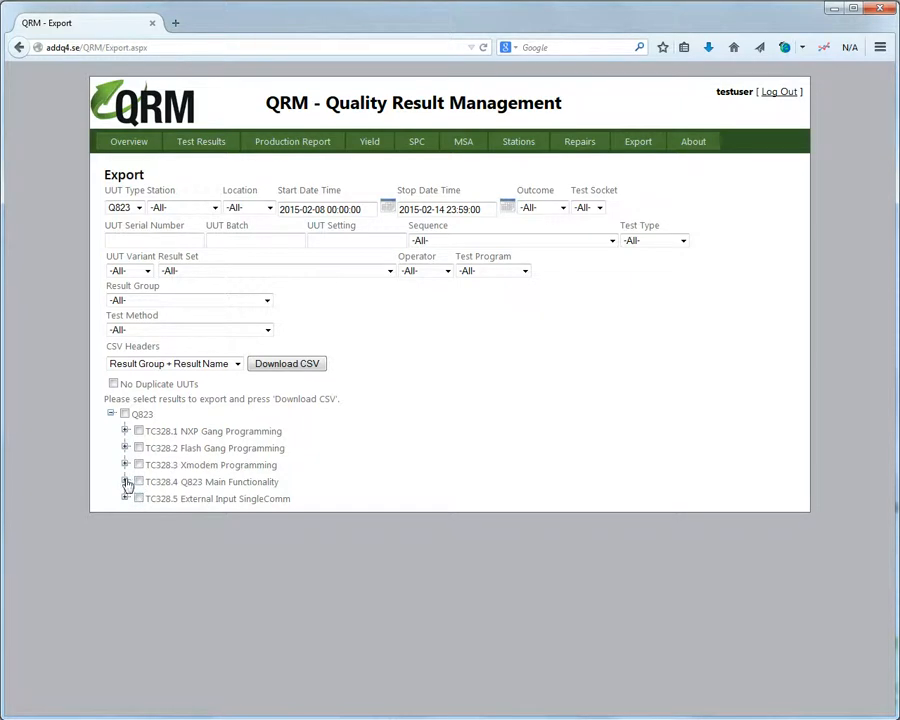
Under TC328.4 Q823 Main Functionality, select the Reverse Current and MicOut Power results for export.
click(125, 481)
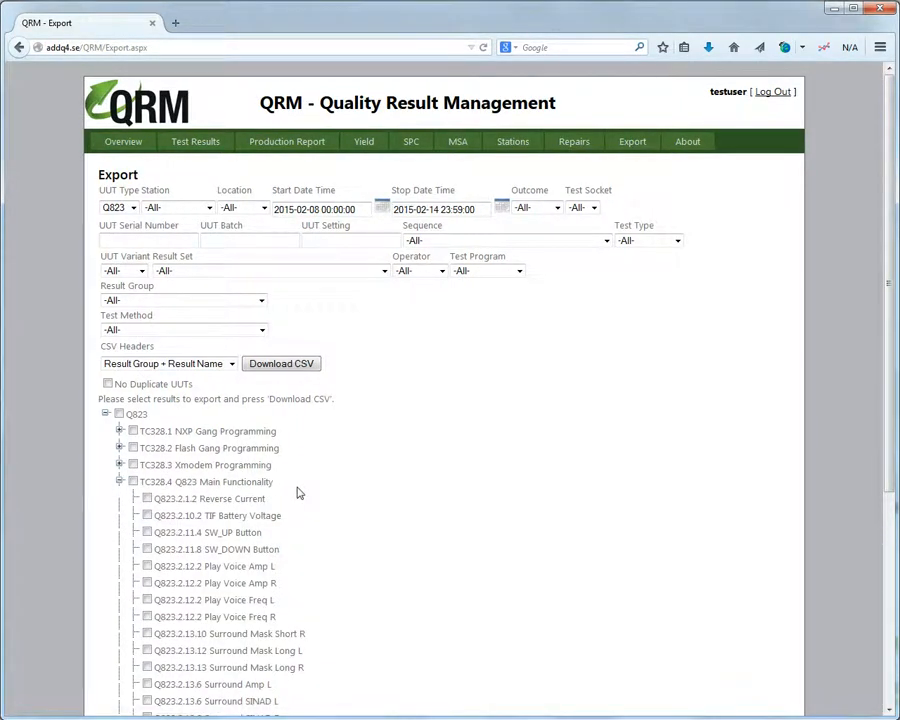
scroll(297, 490, down, 2)
scroll(297, 490, up, 2)
click(147, 498)
scroll(315, 524, down, 5)
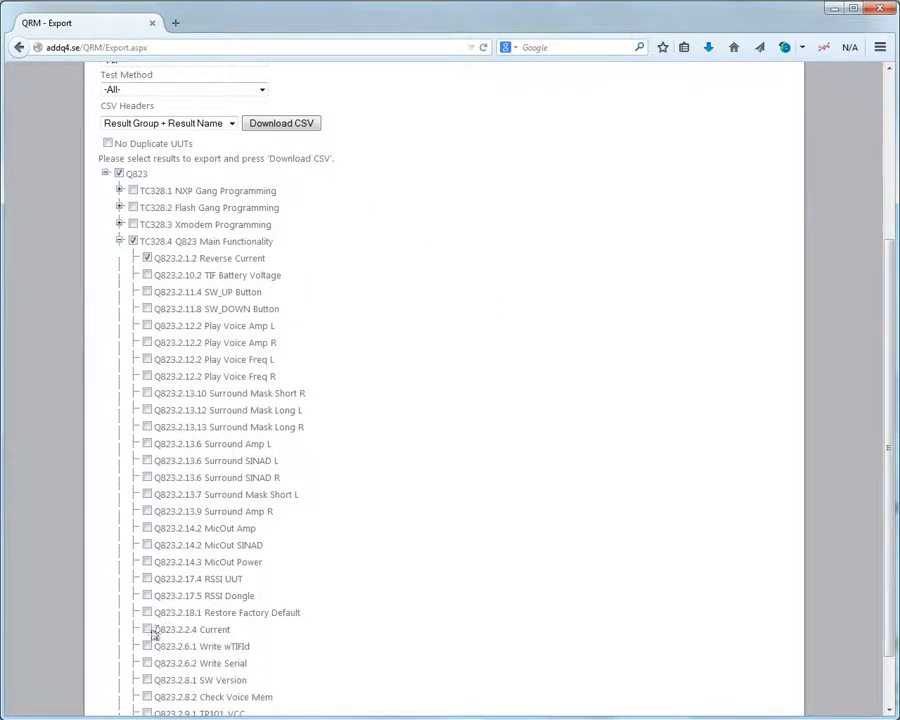
click(147, 563)
Download the selected results as a CSV and open it in Microsoft Excel.
scroll(415, 545, up, 3)
click(280, 285)
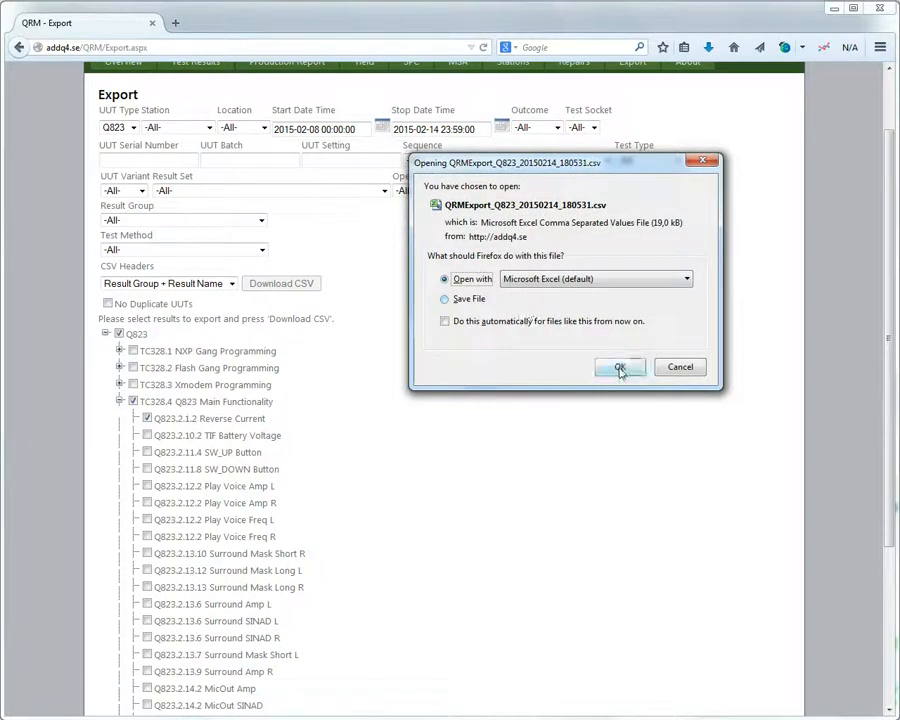
click(624, 366)
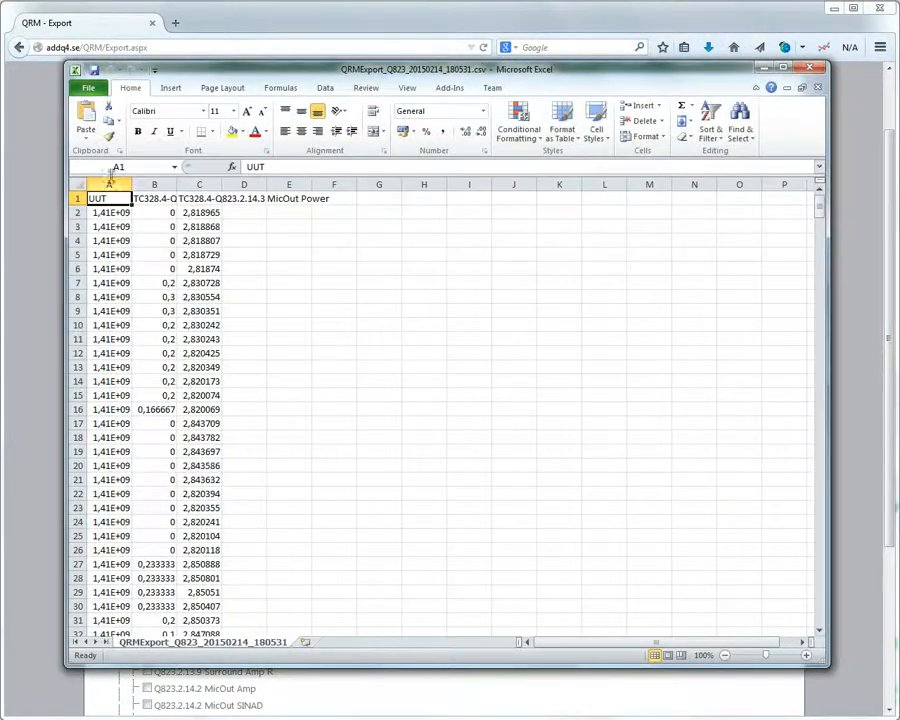
Autofit columns A, B and C to show the full UUT serials, Reverse Current and MicOut Power values.
double_click(132, 180)
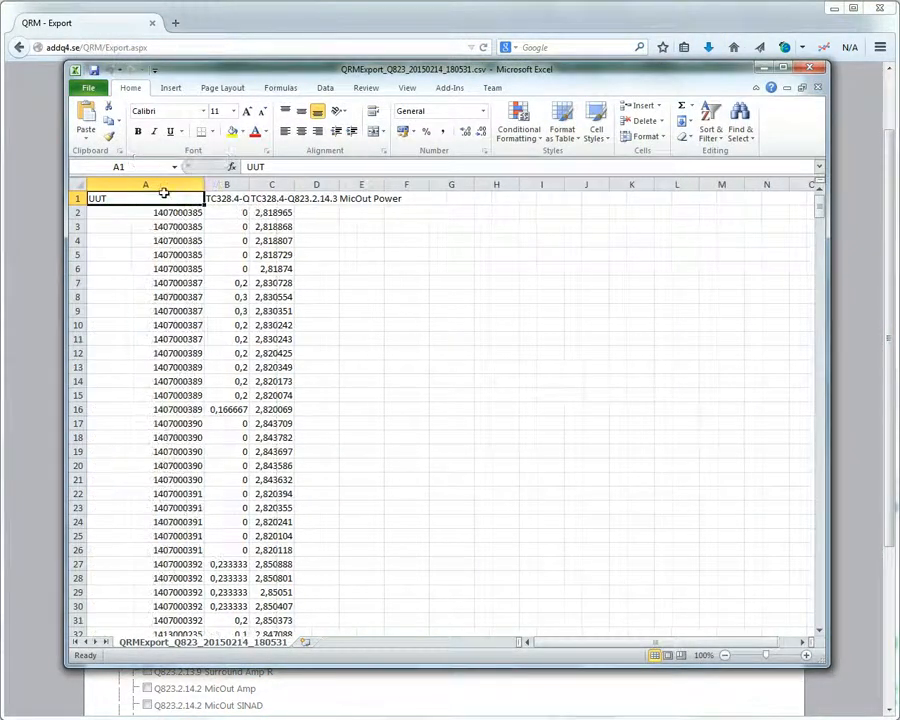
double_click(248, 183)
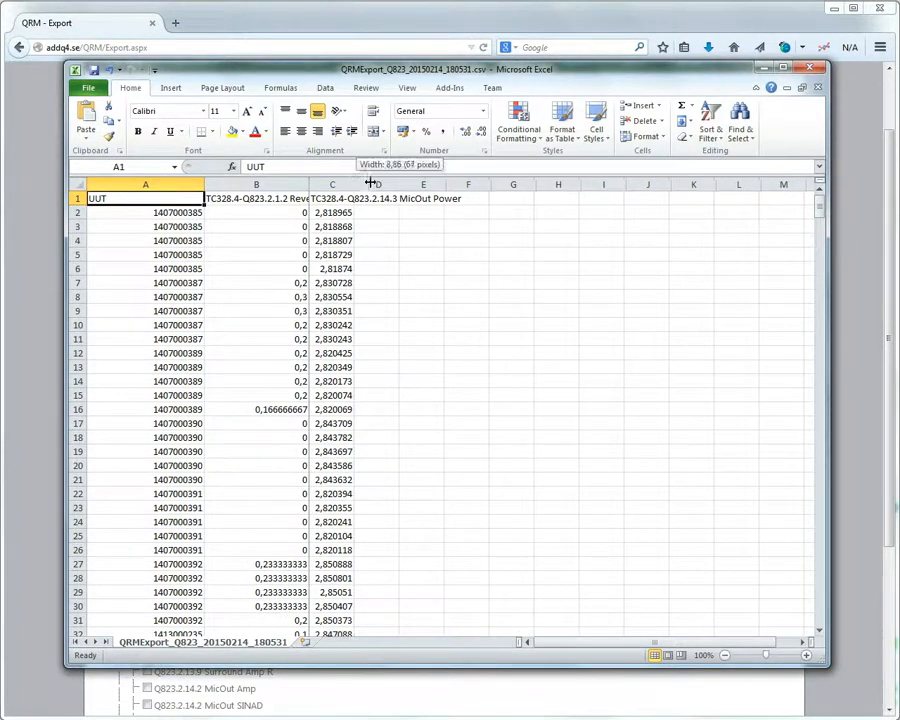
double_click(354, 184)
scroll(406, 482, down, 2)
scroll(404, 488, up, 2)
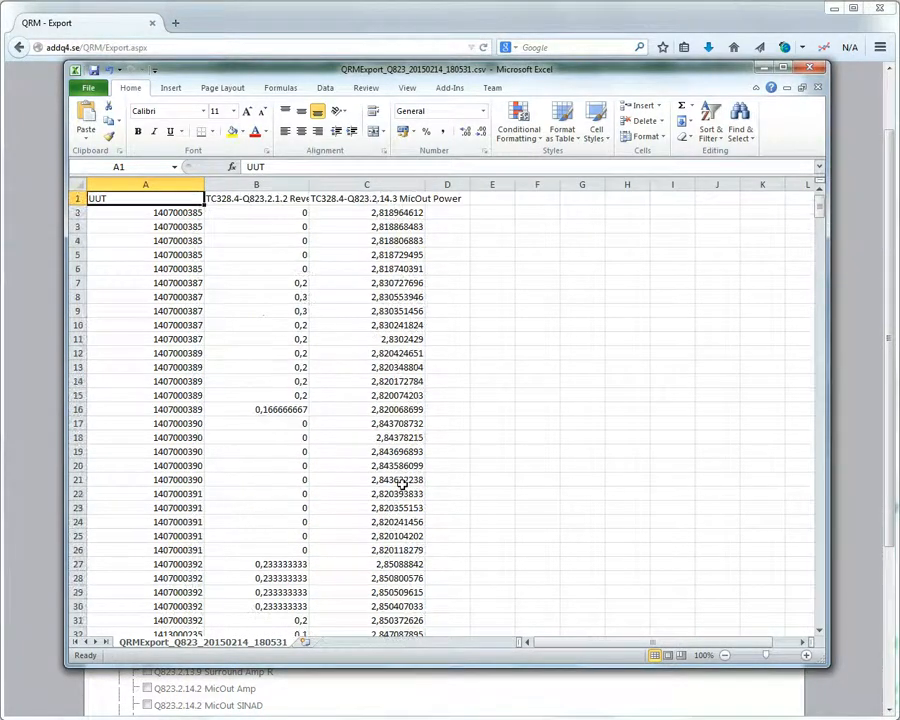
Close QRMExport_Q823_20150214_180531.csv in Excel without saving the column width changes.
drag(395, 69, 398, 188)
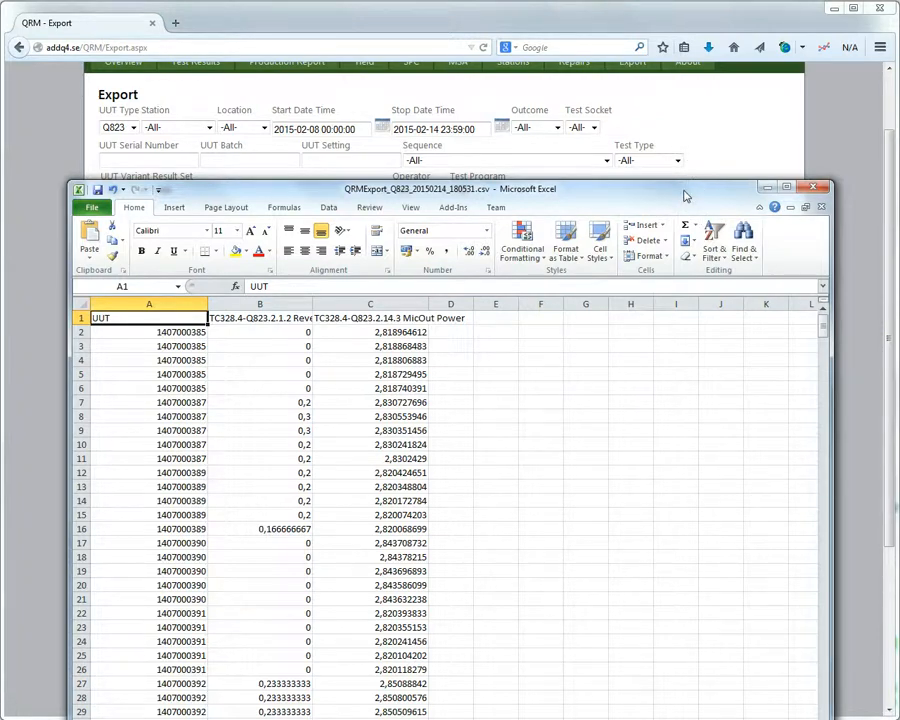
click(823, 190)
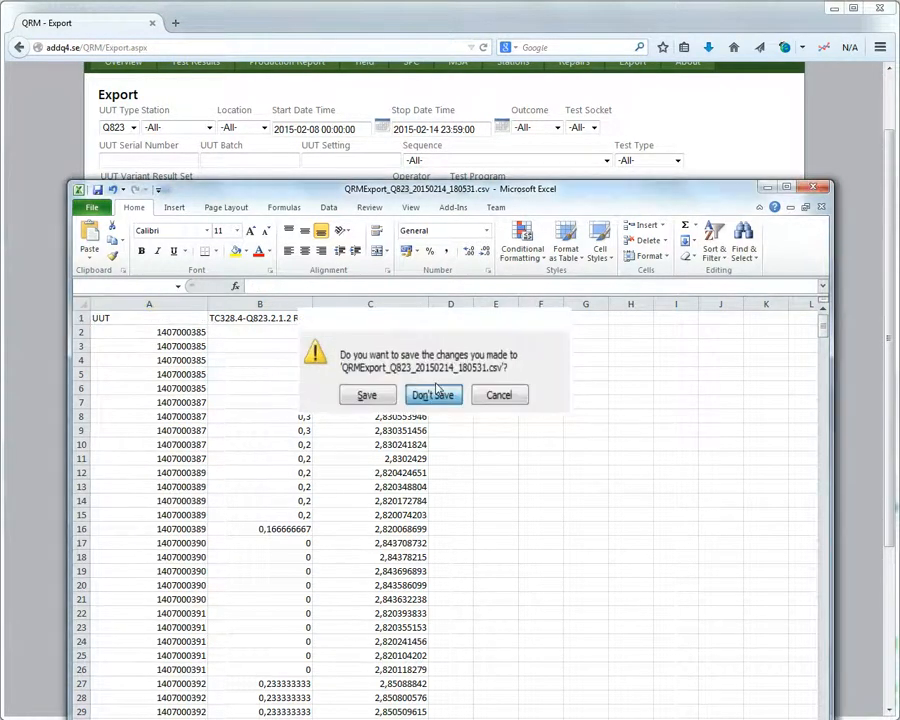
click(438, 394)
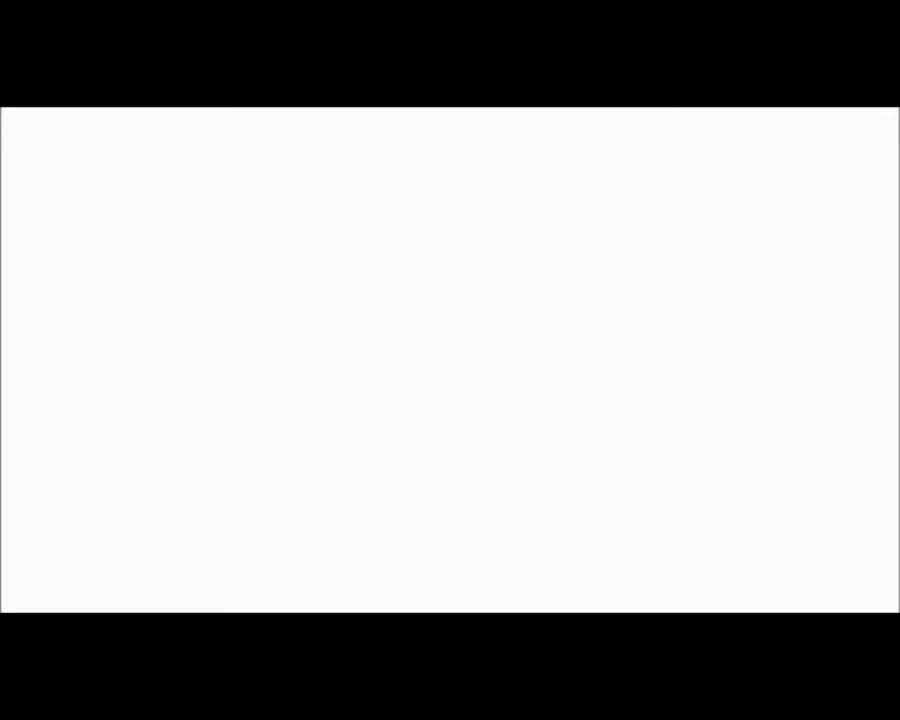